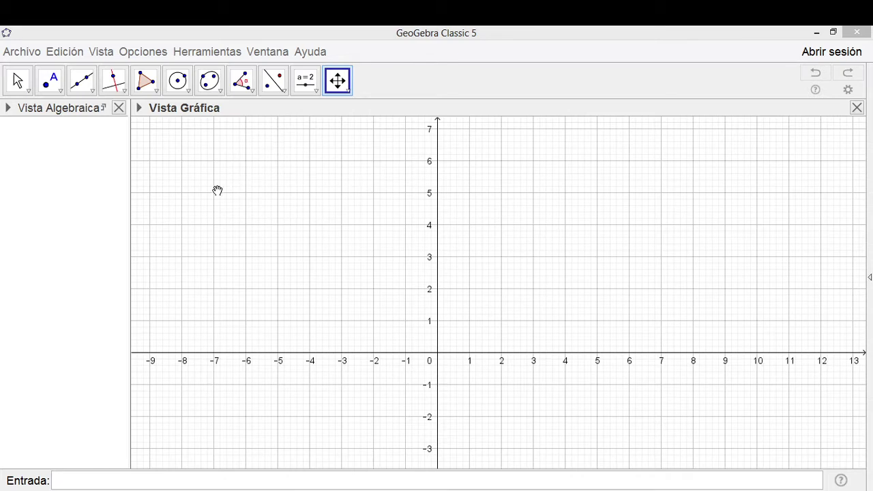
Step: Hide the y-axis through the graphics view's preferences and close the preferences
right_click(216, 221)
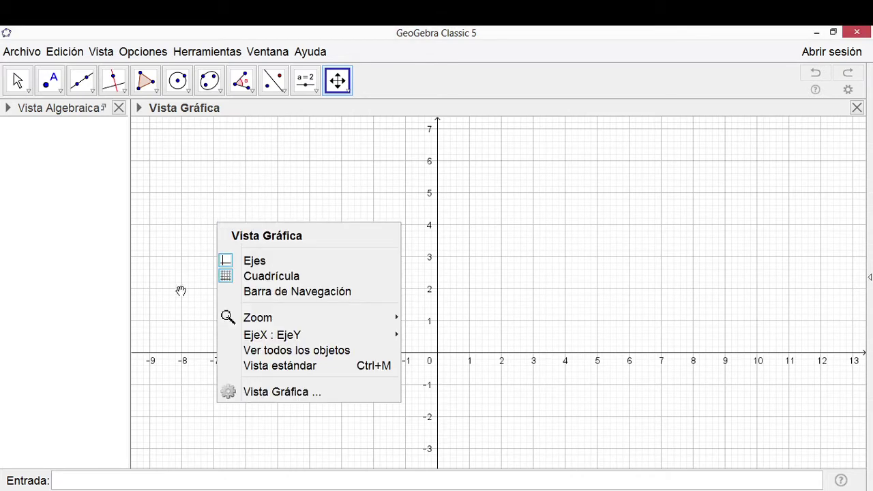
left_click(280, 392)
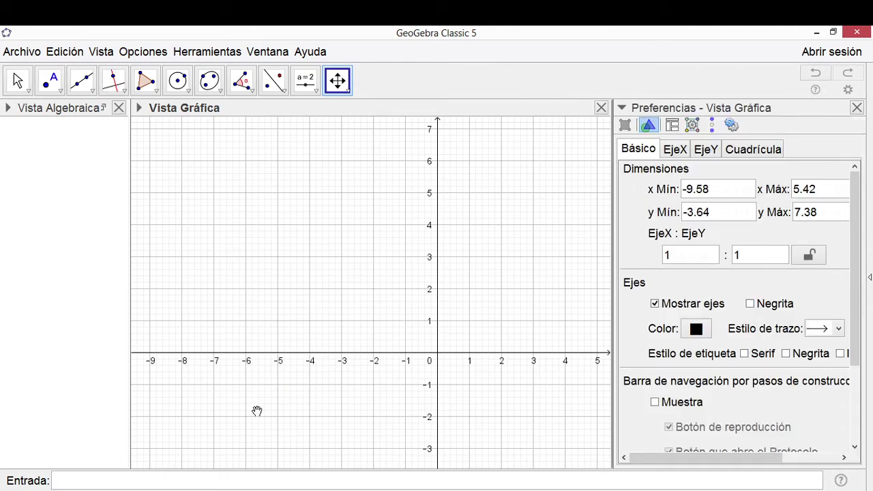
left_click(709, 153)
left_click(652, 175)
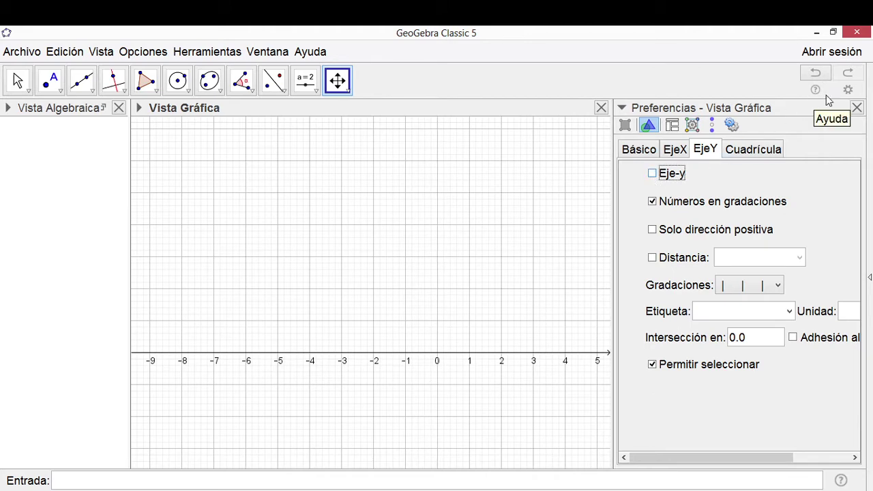
left_click(856, 109)
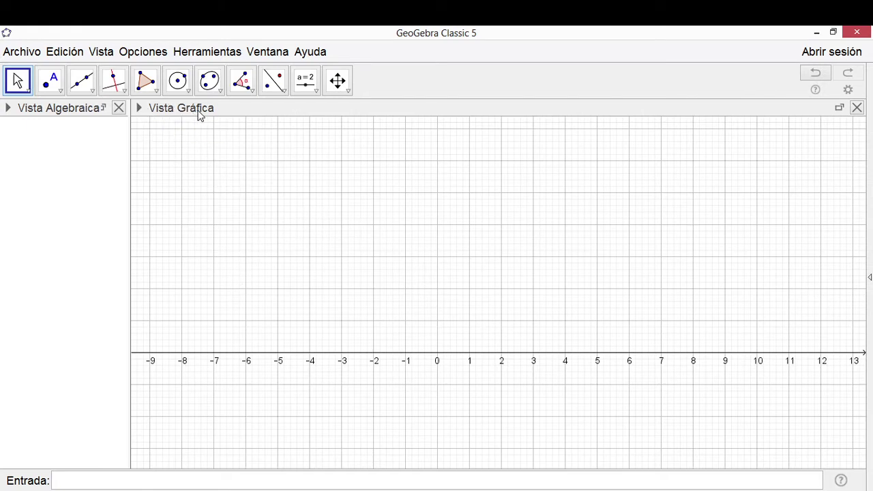
Step: Expand the graphics view's style bar, hide the grid and display both axes
left_click(139, 109)
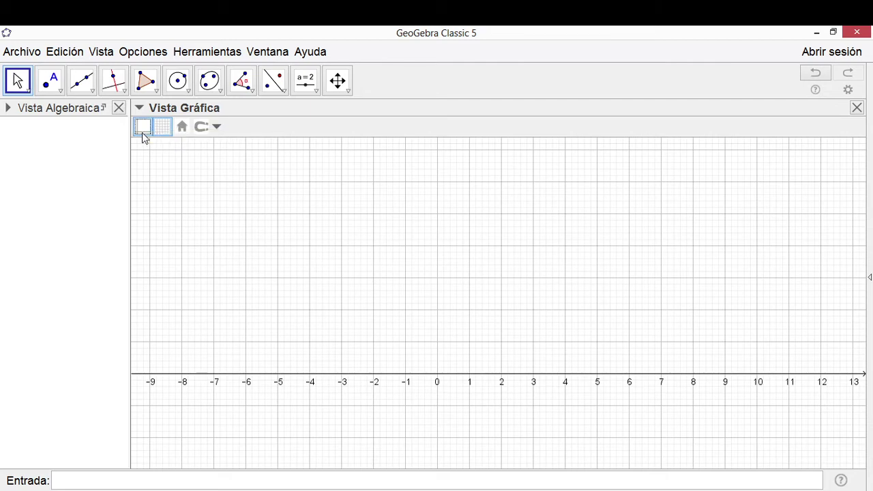
left_click(142, 134)
left_click(142, 132)
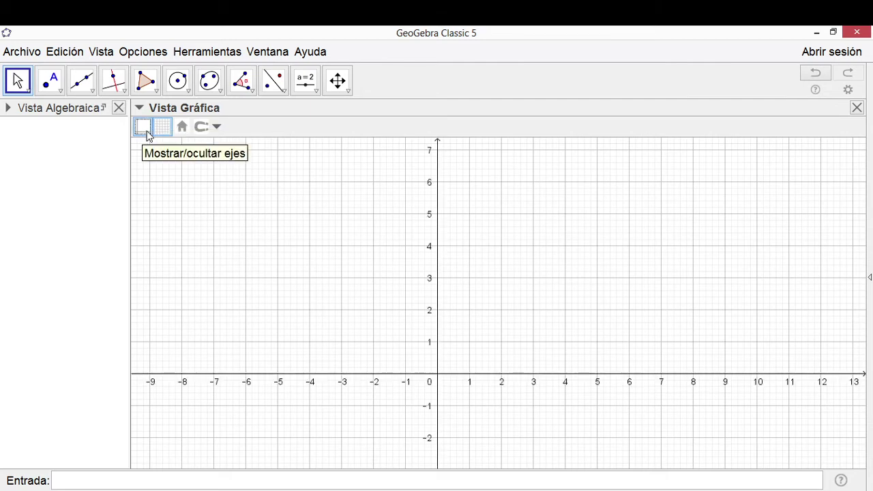
left_click(162, 131)
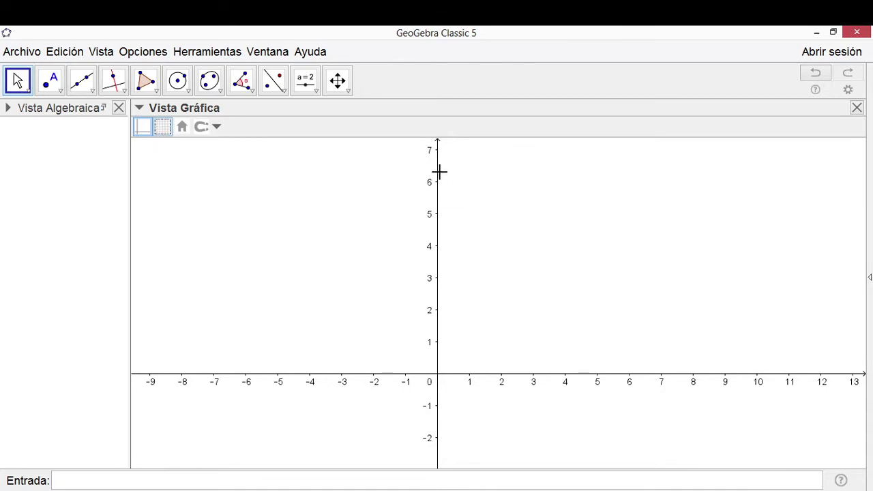
left_click(142, 127)
left_click(143, 127)
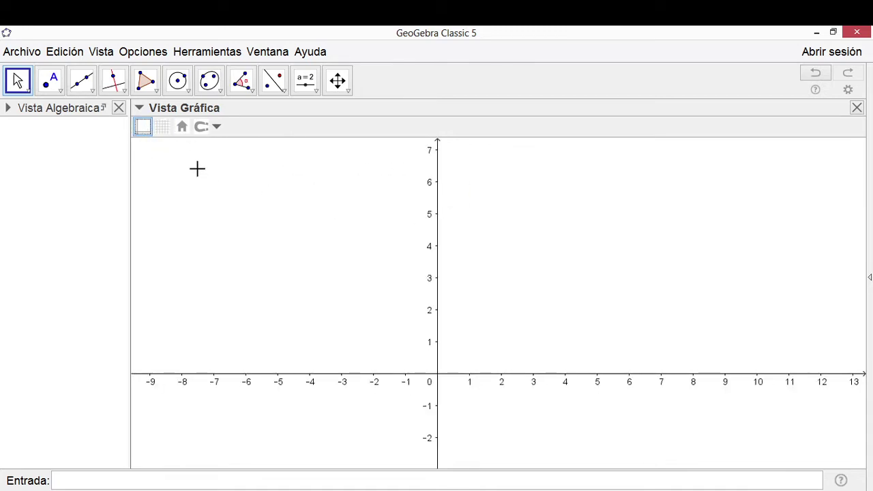
Step: Turn off the display of the y-axis so that only the horizontal axis is shown
right_click(300, 191)
left_click(377, 360)
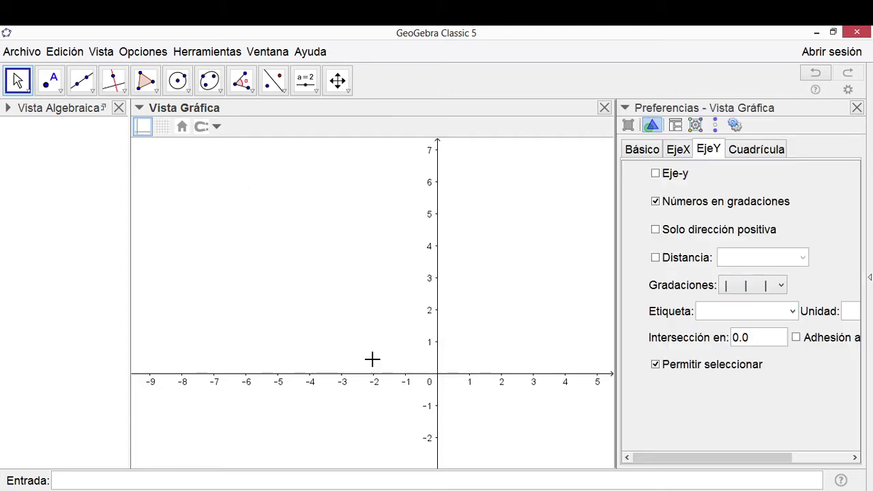
left_click(656, 175)
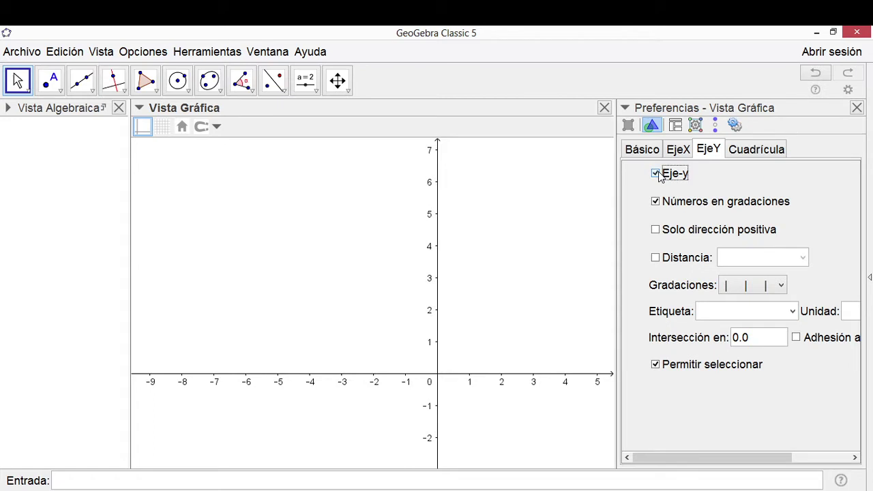
left_click(857, 107)
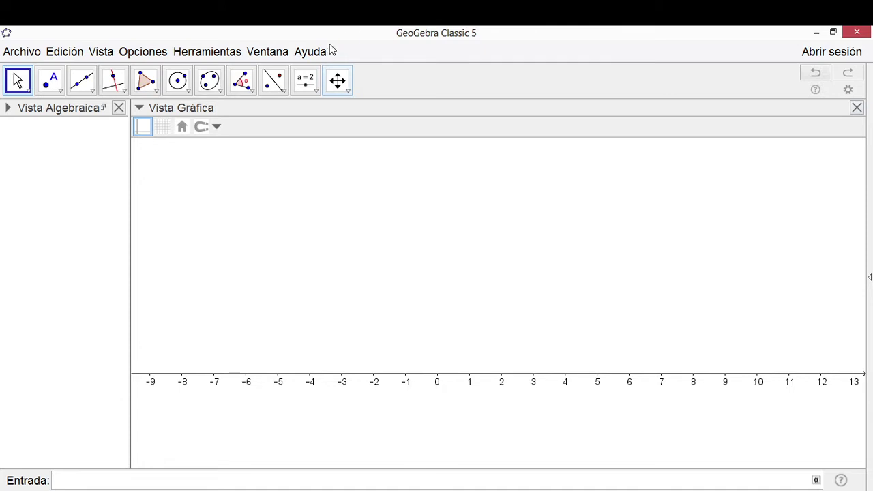
Step: Collapse the style bar and start a number slider named m_1 in the upper-left of the graphics view, with minimum 0
left_click(310, 90)
left_click(321, 114)
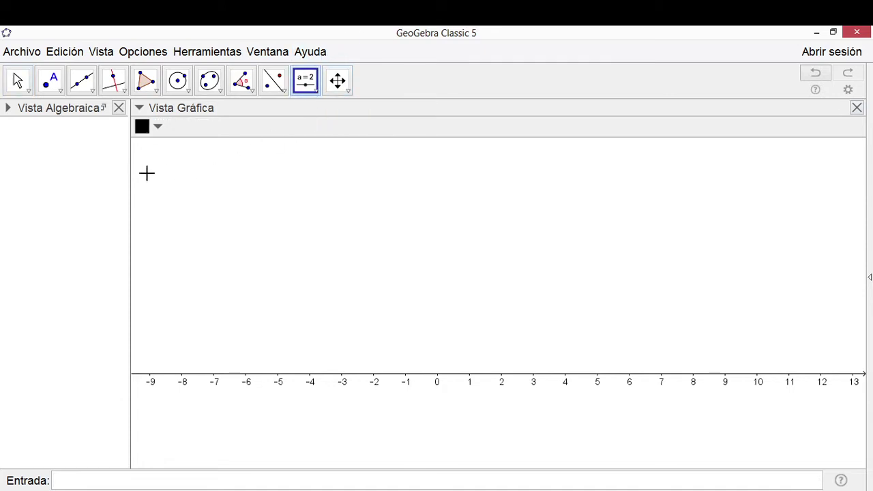
left_click(139, 108)
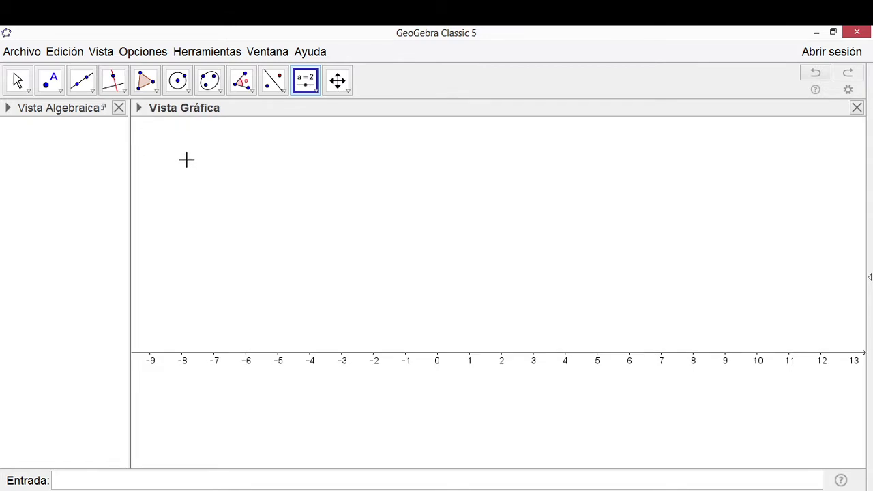
left_click(159, 142)
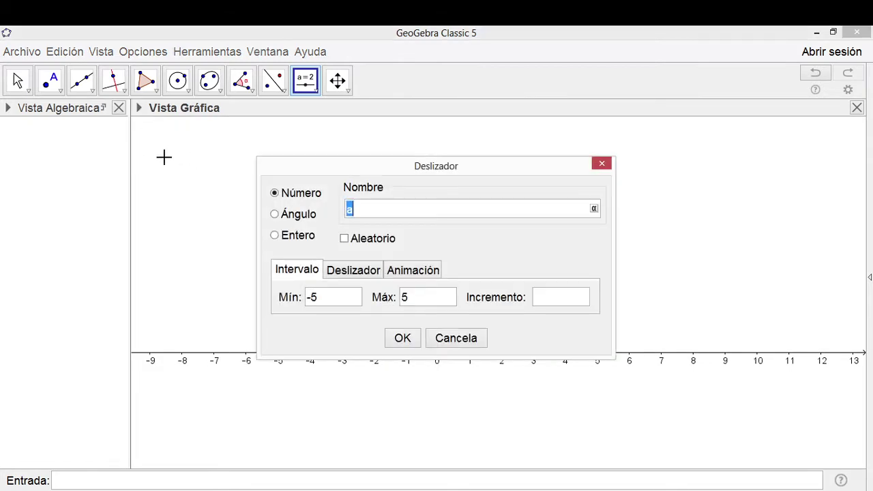
type("m_1")
left_click_drag(321, 302, 305, 299)
type("0")
Step: Set the m_1 slider's maximum to 100 and increment to 0.1, and create it
left_click_drag(412, 306, 402, 307)
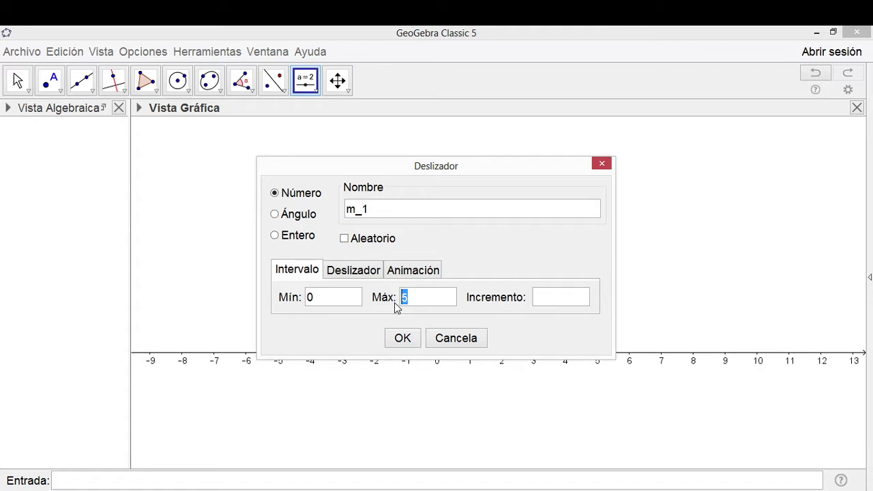
type("50")
left_click_drag(412, 303, 399, 303)
type("1.1")
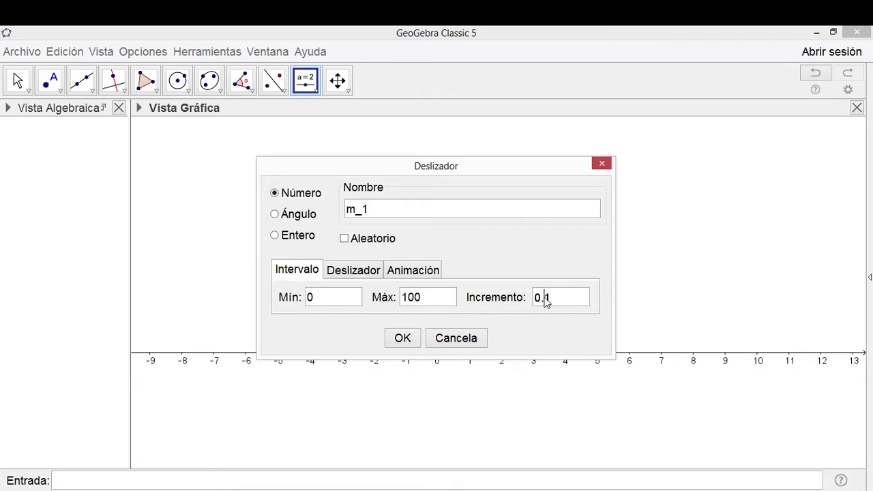
type("0")
key("BackSpace")
left_click(555, 302)
left_click(402, 339)
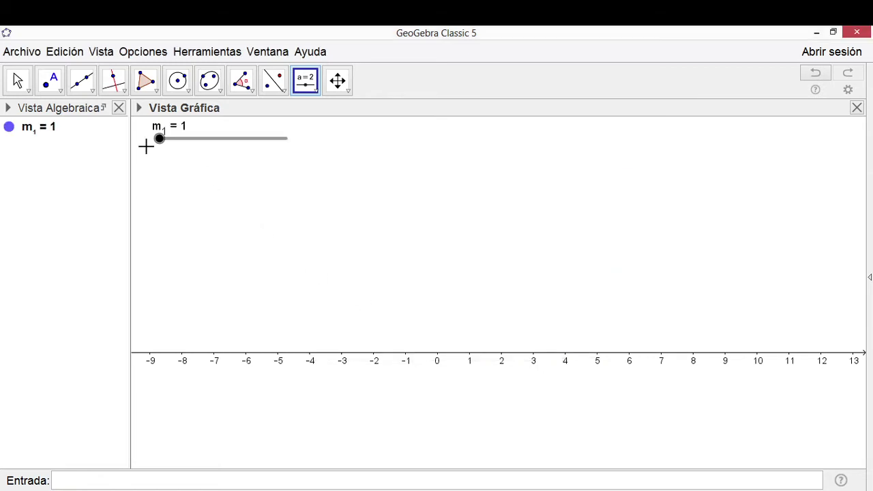
Step: Test the m_1 slider by moving it along its range and set it to 0
left_click(18, 80)
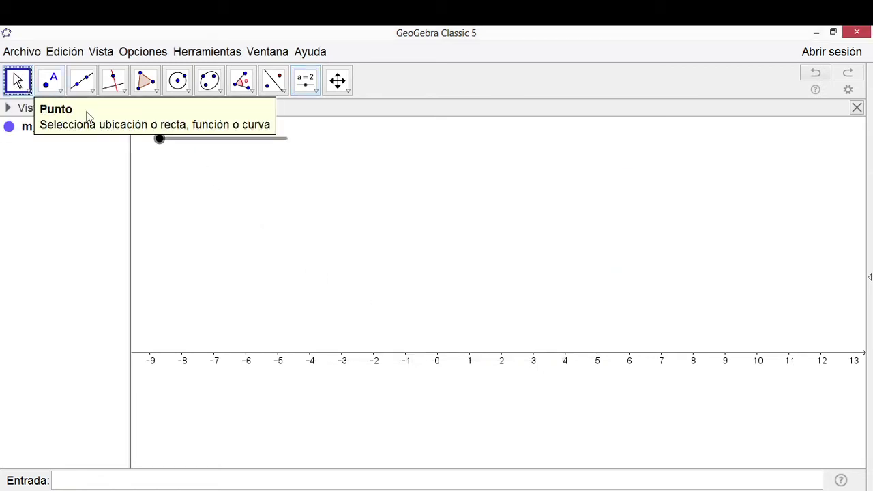
left_click_drag(162, 141, 220, 147)
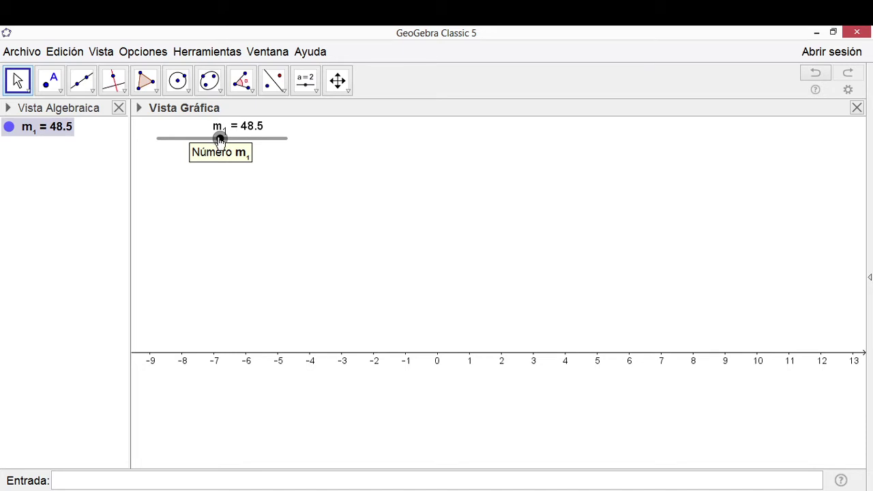
left_click_drag(219, 139, 153, 152)
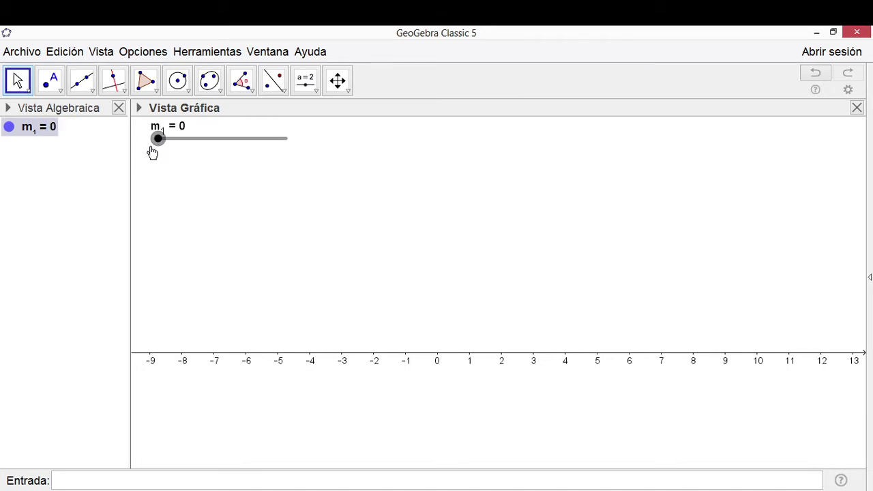
Step: Create a number slider named m_2 beside m_1, with minimum 0, maximum 100 and increment 0.1
left_click(305, 81)
mouse_move(344, 117)
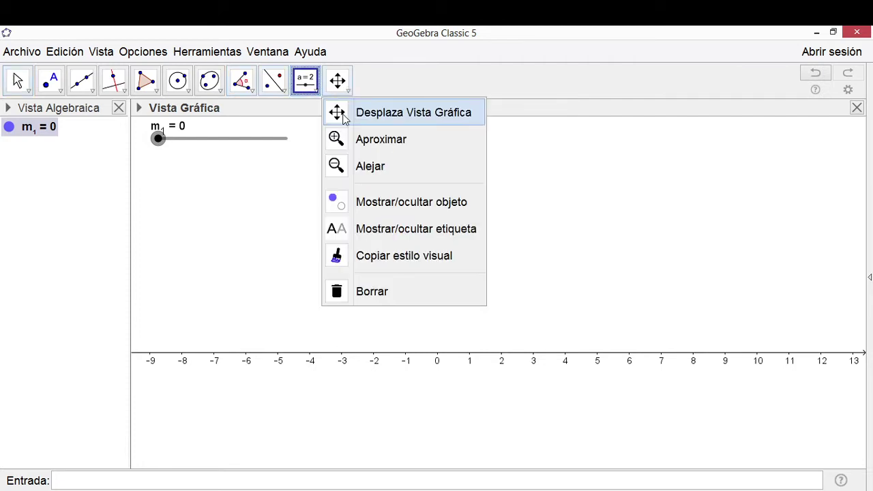
left_click(321, 113)
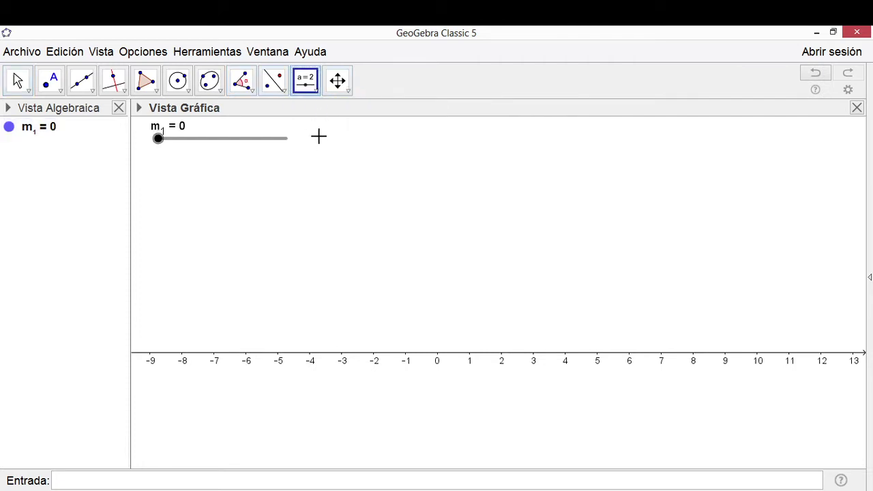
left_click(317, 134)
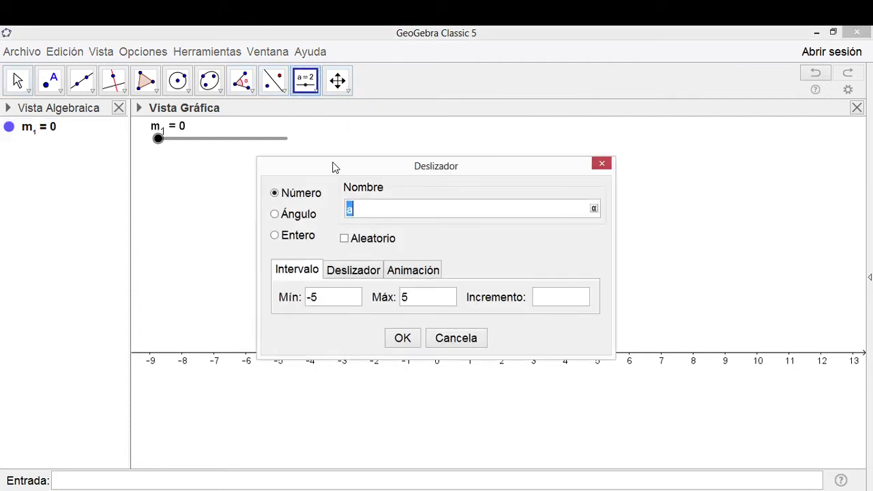
type("m_2")
left_click_drag(327, 298, 307, 298)
type("0")
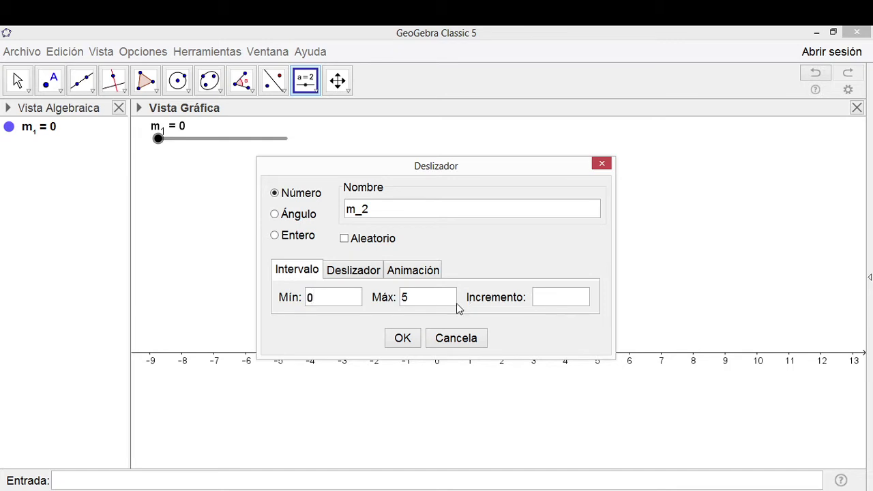
left_click_drag(411, 302, 403, 305)
type("100")
left_click(557, 304)
type("0.1")
left_click(401, 337)
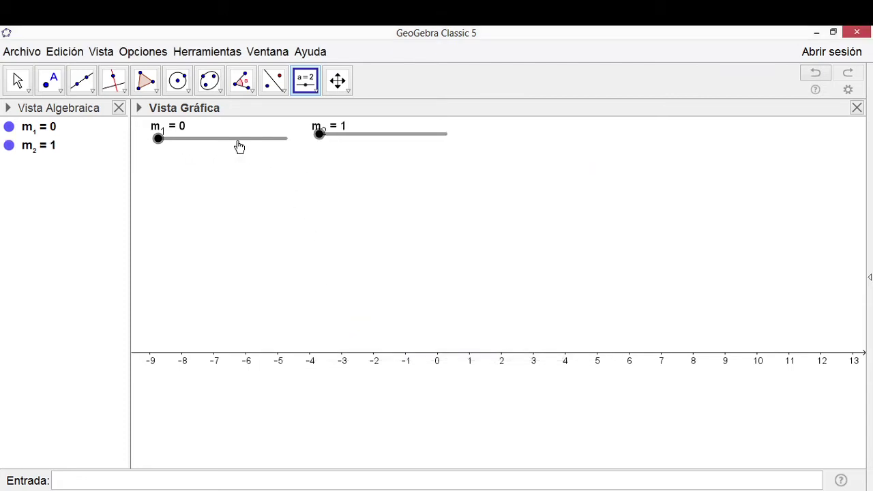
Step: Create a number slider named x_1 below m_1, with minimum -100, maximum 100 and increment 0.1
left_click(159, 161)
type("x_1")
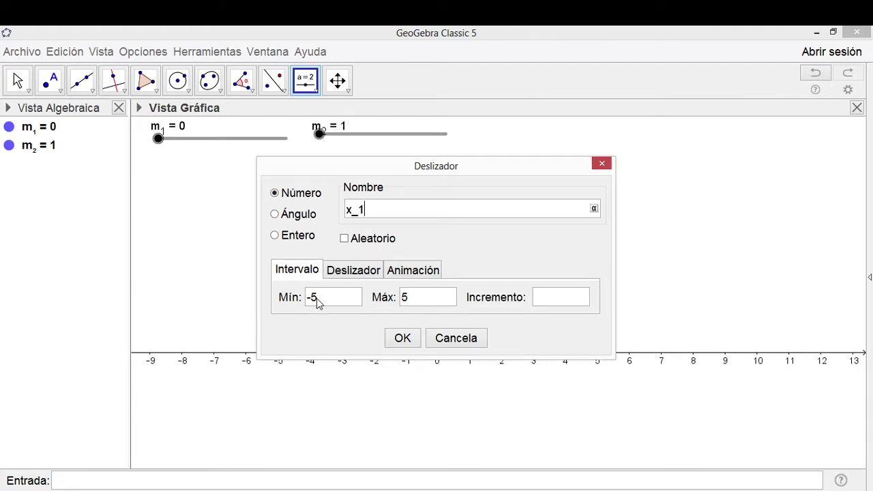
left_click_drag(316, 298, 302, 302)
type("-100")
left_click_drag(406, 298, 397, 298)
type("100")
type("0.")
type("1")
left_click(412, 345)
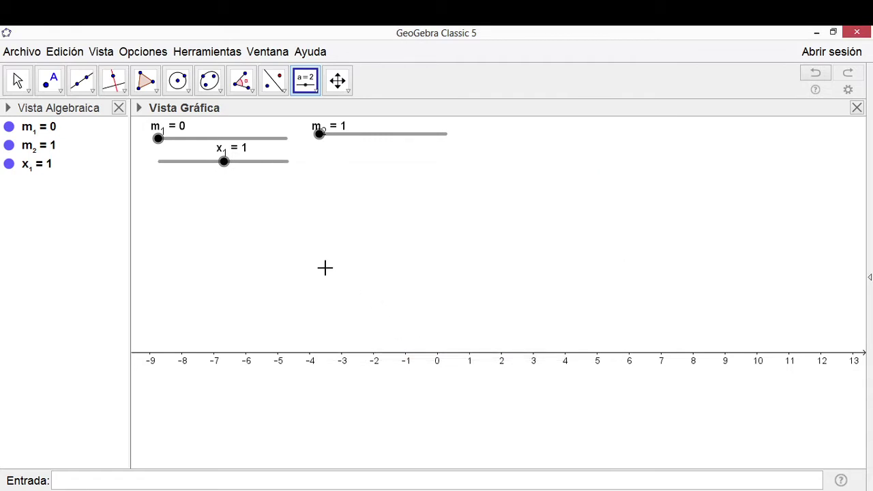
Step: Create a number slider named x_2 below m_2, with minimum -100 and maximum 100
left_click(322, 167)
type("x_2")
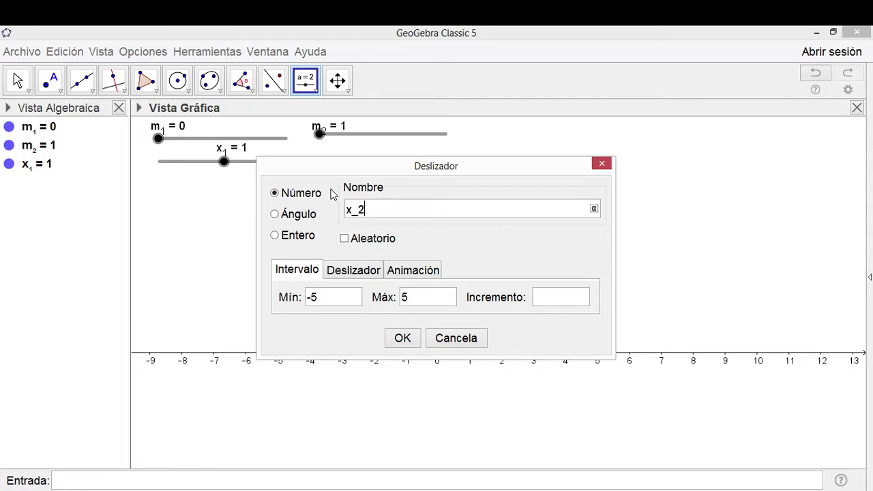
double_click(312, 298)
type("100")
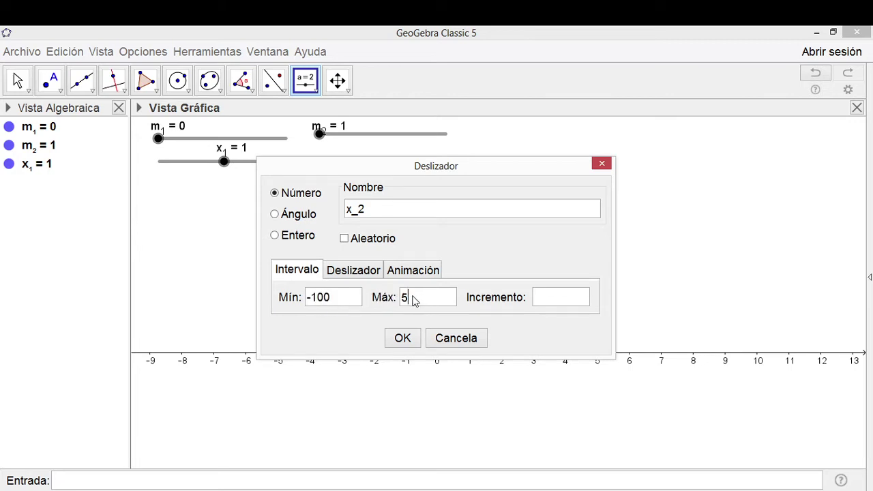
double_click(403, 299)
type("100")
left_click(399, 339)
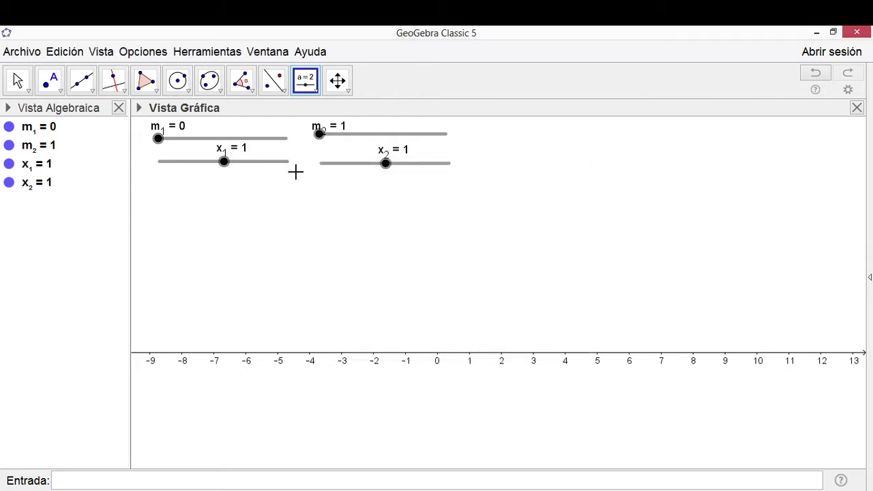
Step: Set the x_1 and x_2 sliders to -100 and the m_1 slider to 0
left_click(17, 80)
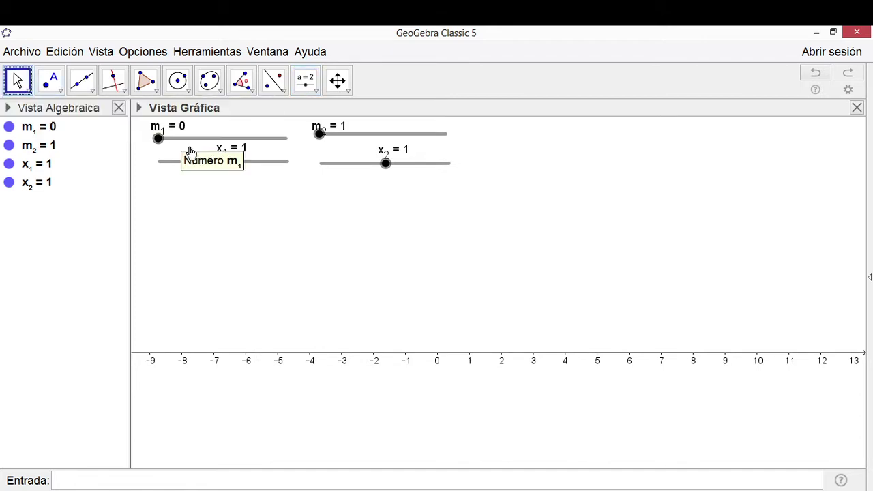
left_click_drag(223, 162, 143, 171)
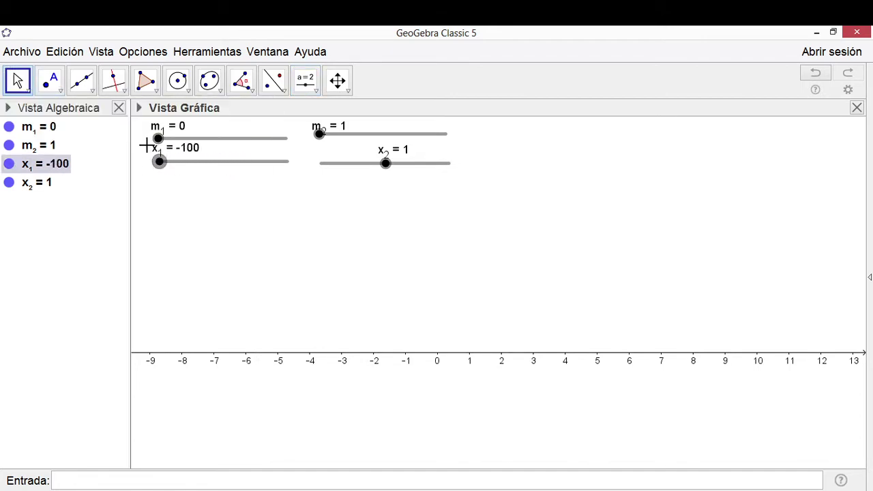
left_click_drag(385, 163, 315, 164)
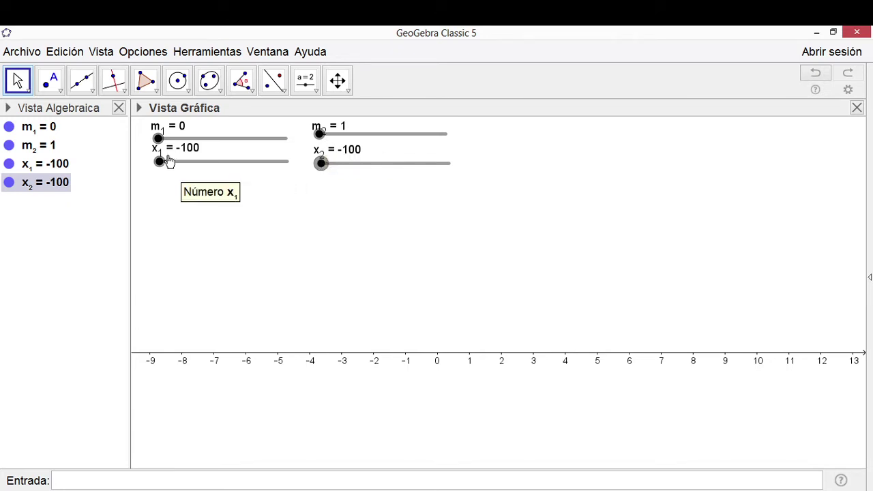
mouse_move(159, 143)
left_mouse_down()
mouse_move(225, 144)
mouse_move(158, 139)
left_mouse_up()
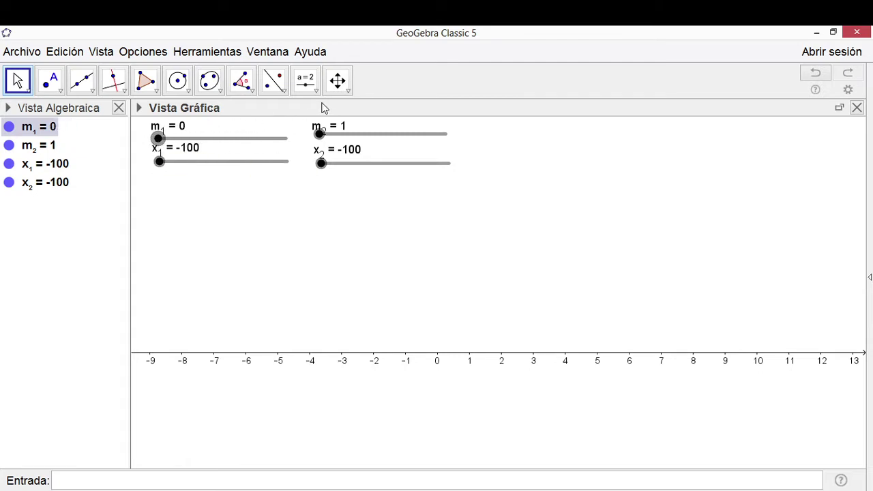
Step: Add an input box captioned "Masa 1" linked to m_1, to the right of the m_2 slider
left_click(318, 93)
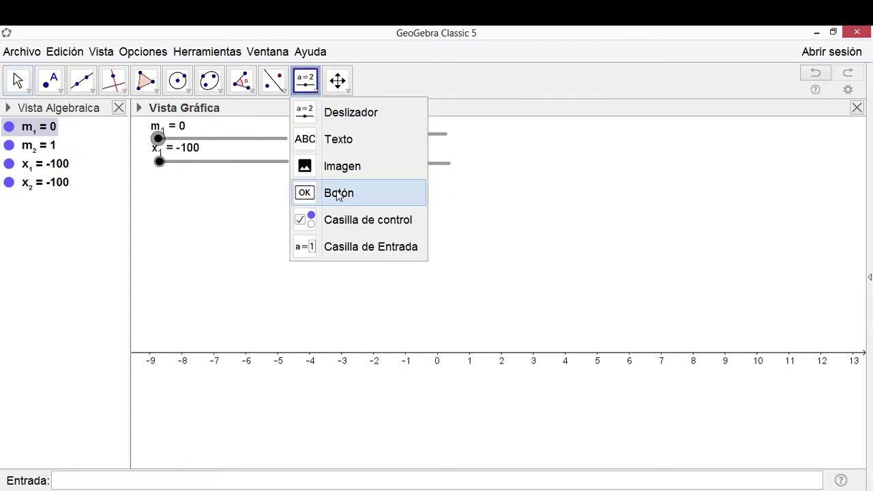
left_click(366, 248)
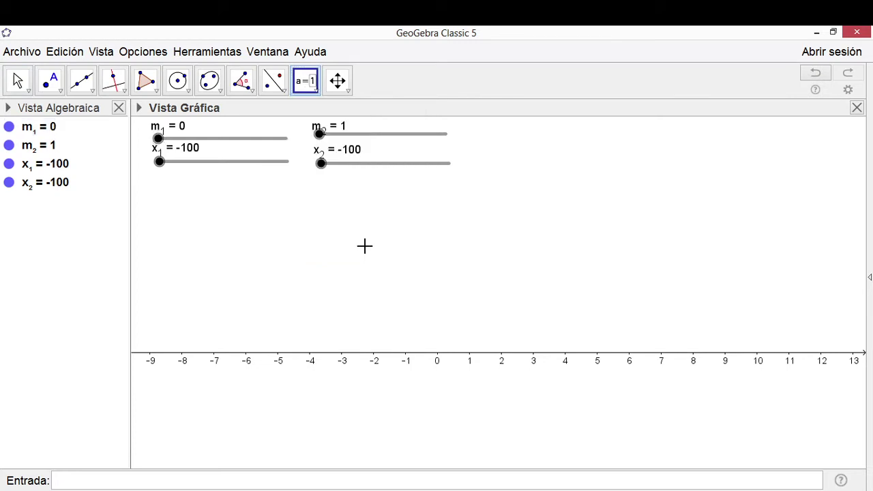
left_click(564, 132)
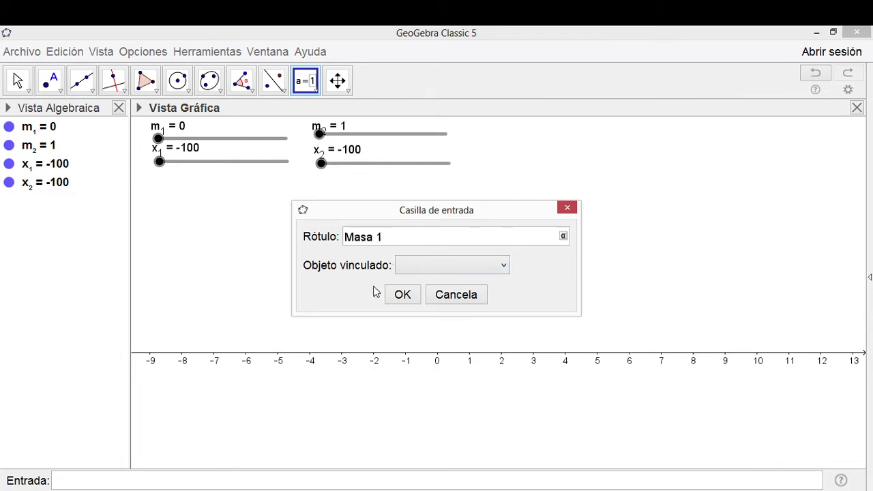
left_click(485, 265)
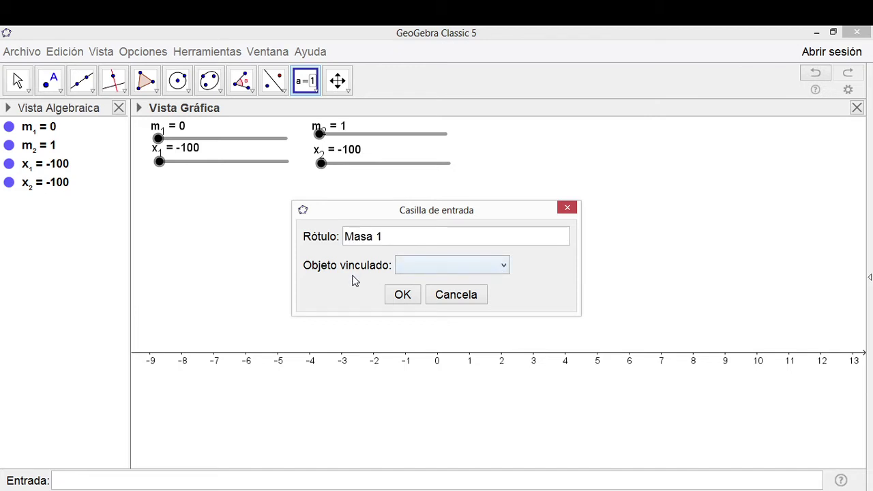
left_click(502, 267)
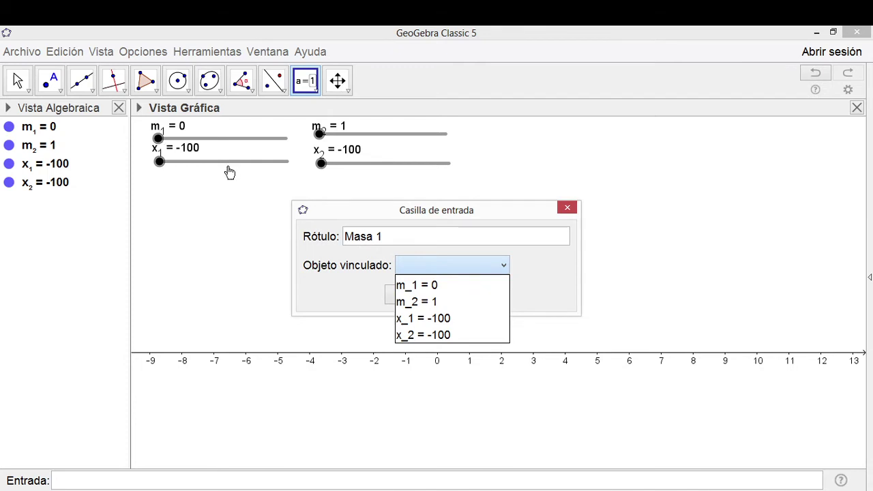
left_click(413, 286)
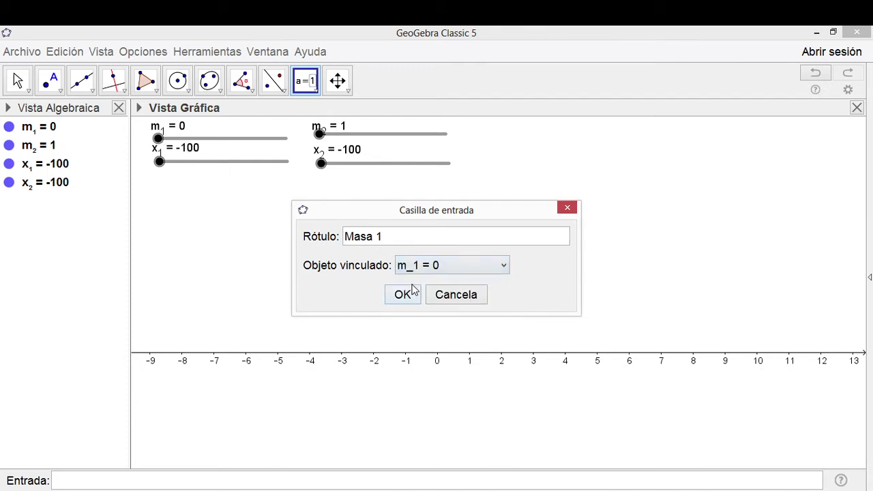
left_click(404, 296)
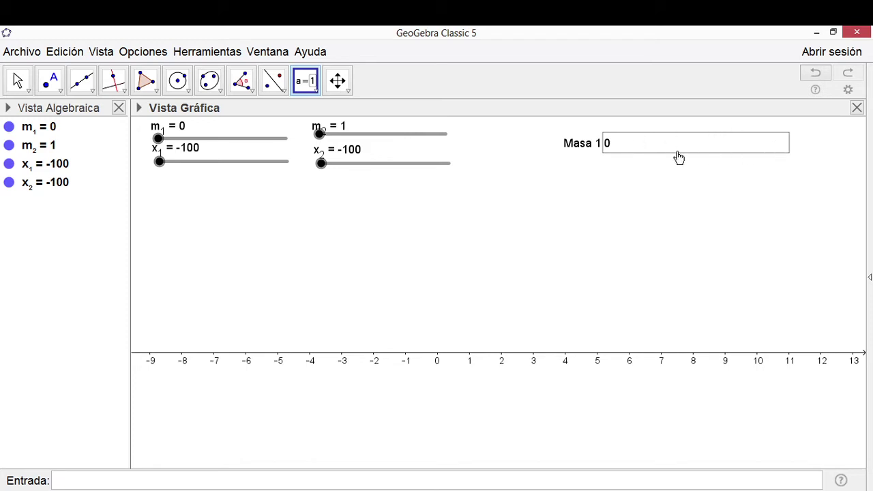
Step: Set the length of the "Masa 1" input box to 5
right_click(635, 156)
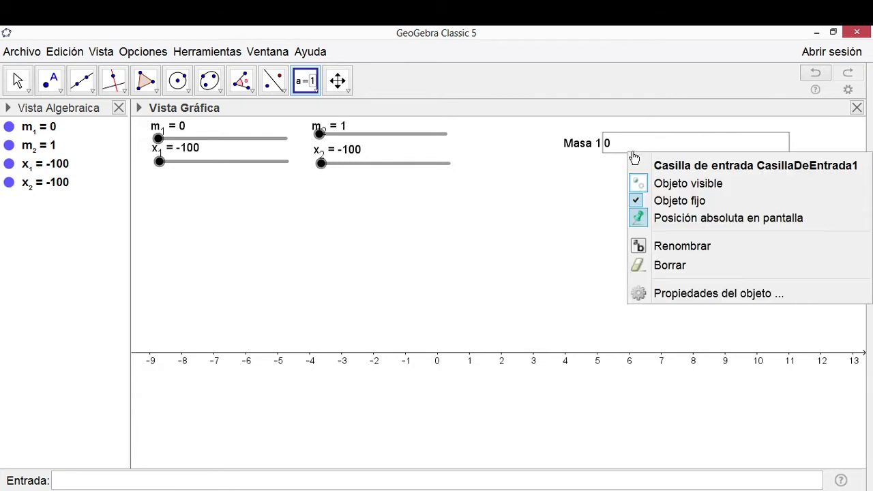
left_click(689, 295)
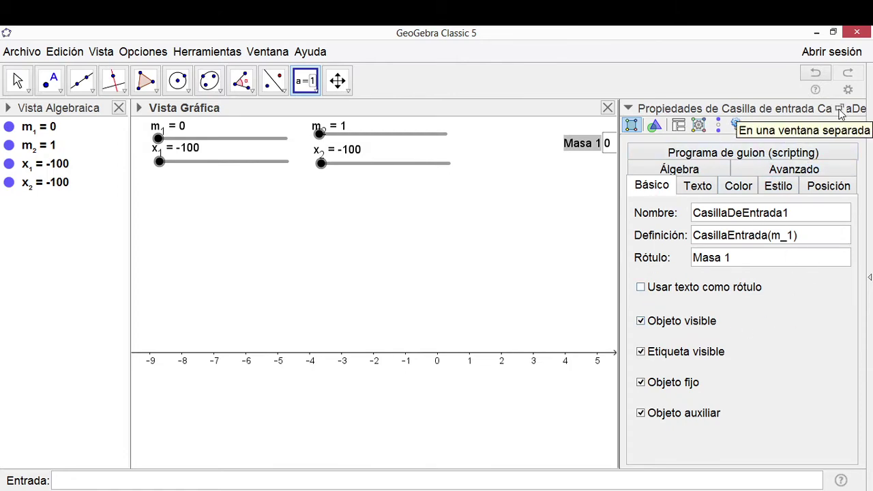
left_click(839, 109)
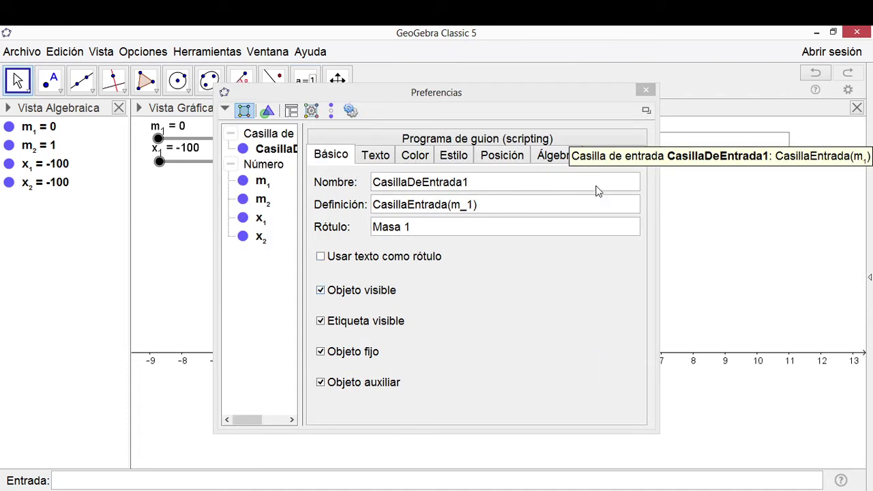
left_click_drag(484, 93, 480, 112)
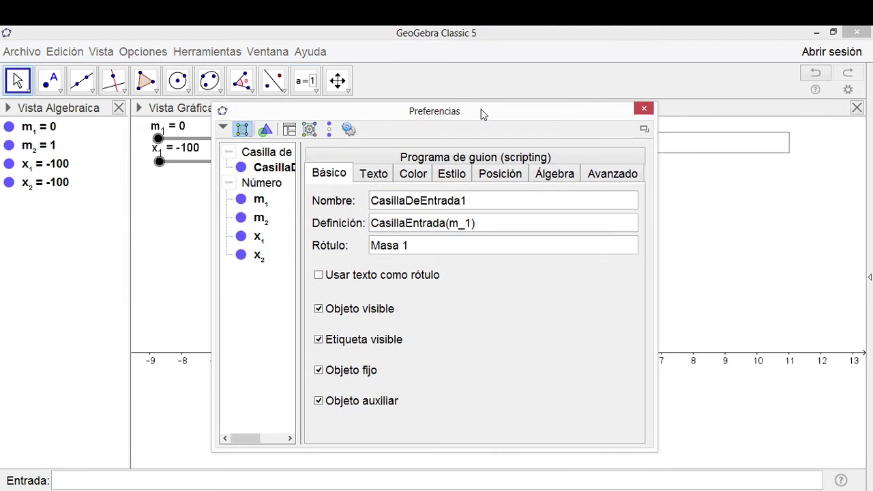
left_click(439, 174)
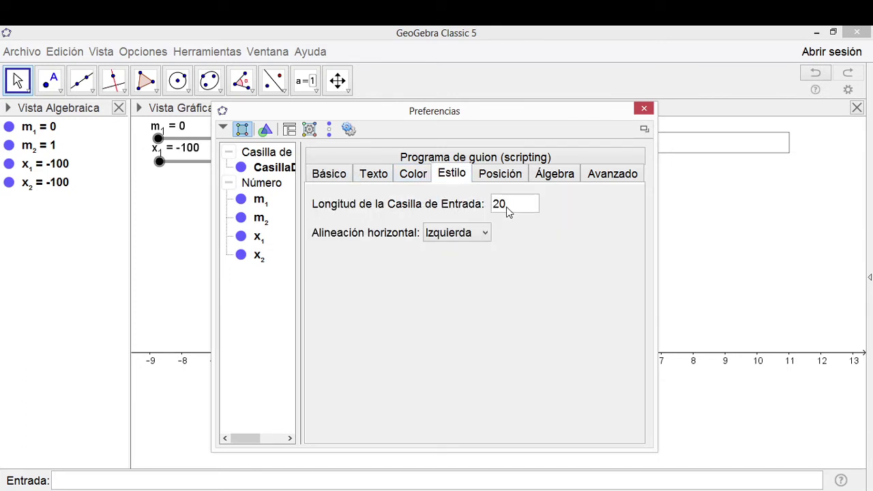
left_click_drag(507, 212, 493, 208)
type("5")
key("Return")
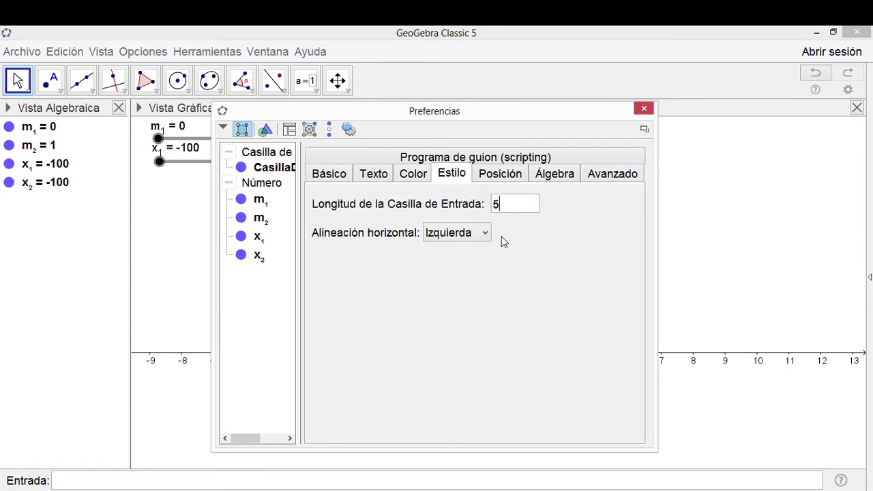
left_click(643, 109)
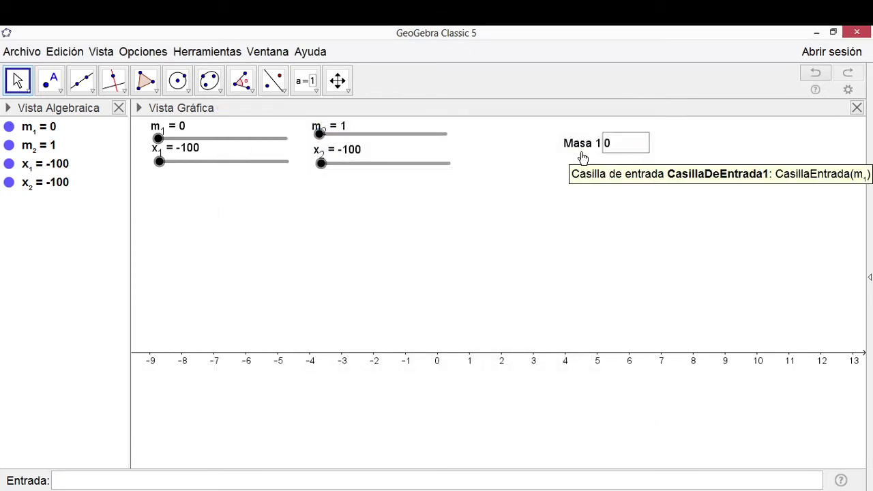
Step: Add an input box captioned "Masa 2" linked to m_2, to the right of the Masa 1 box
left_click(315, 90)
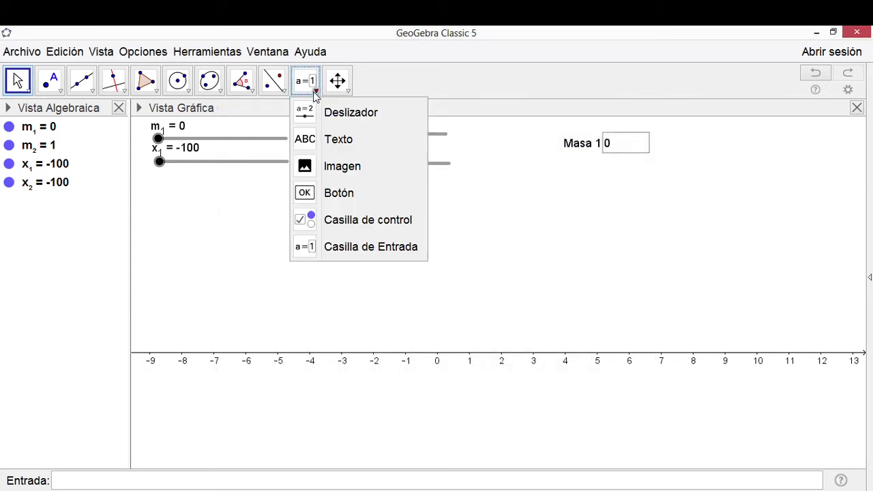
left_click(364, 248)
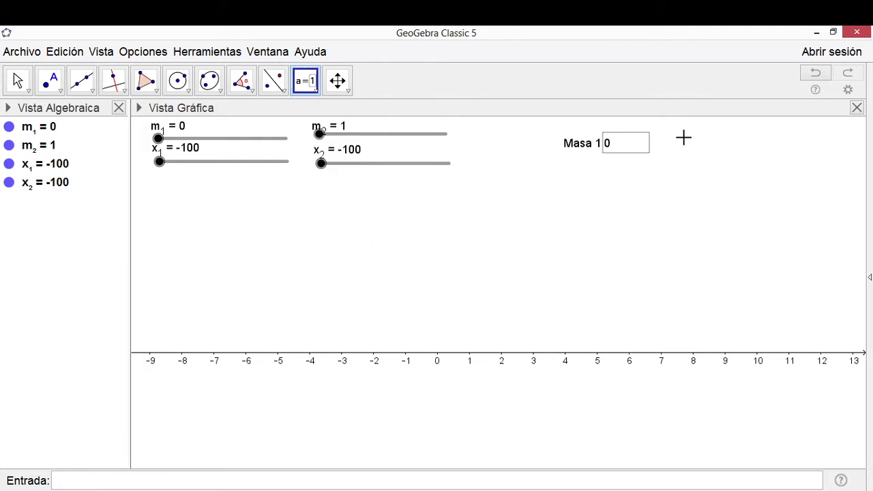
left_click(702, 148)
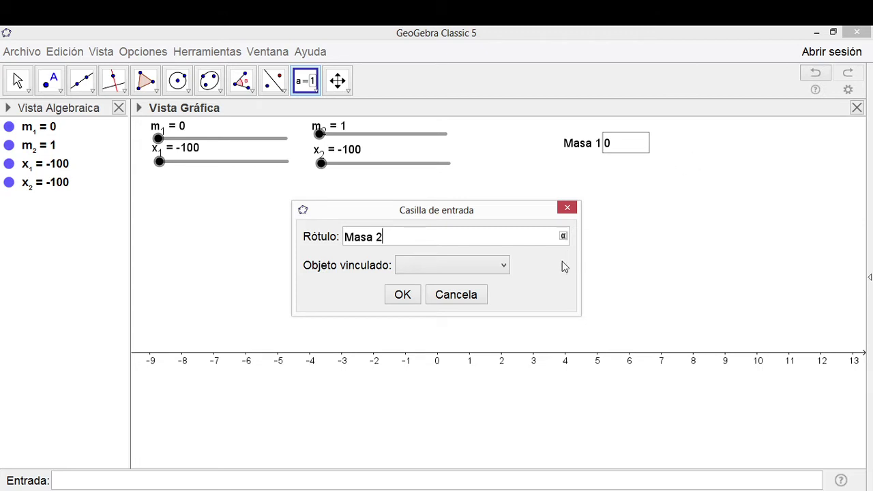
left_click(504, 266)
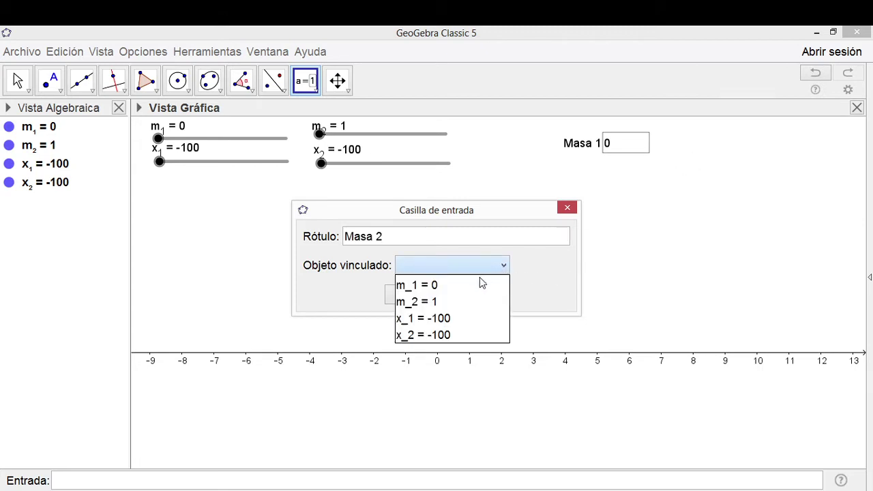
left_click(421, 300)
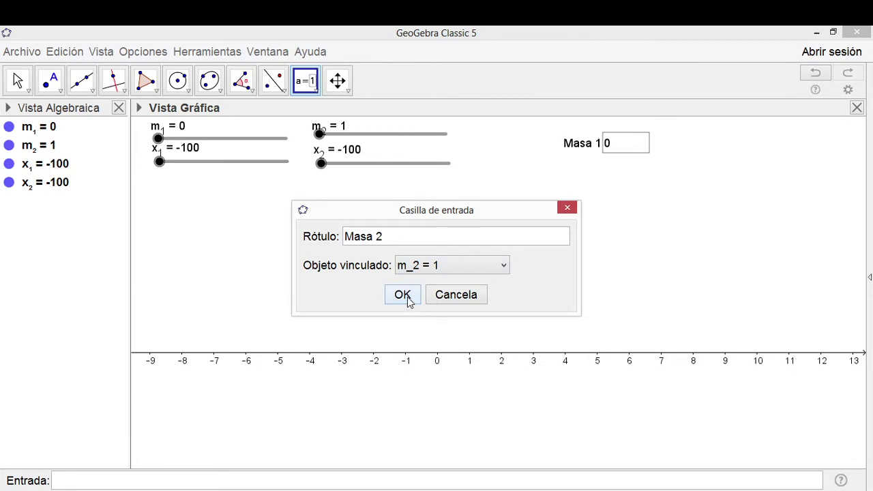
left_click(409, 300)
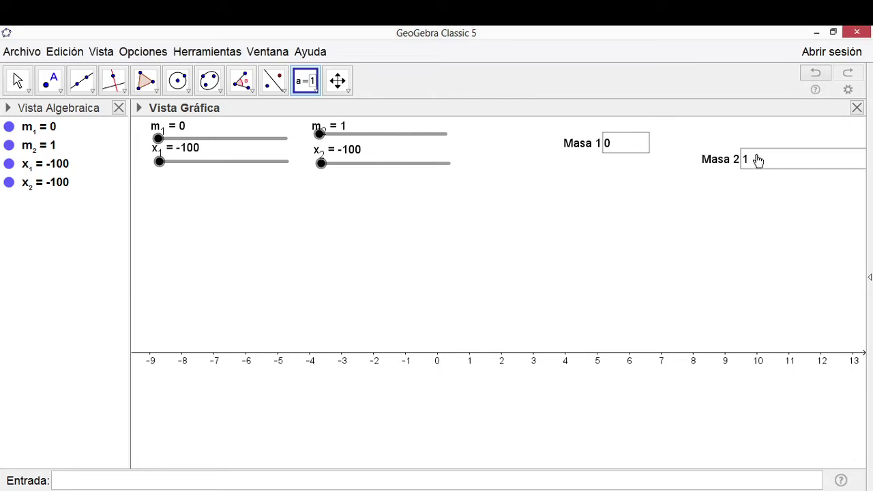
Step: Set the length of the "Masa 2" input box to 5
right_click(768, 158)
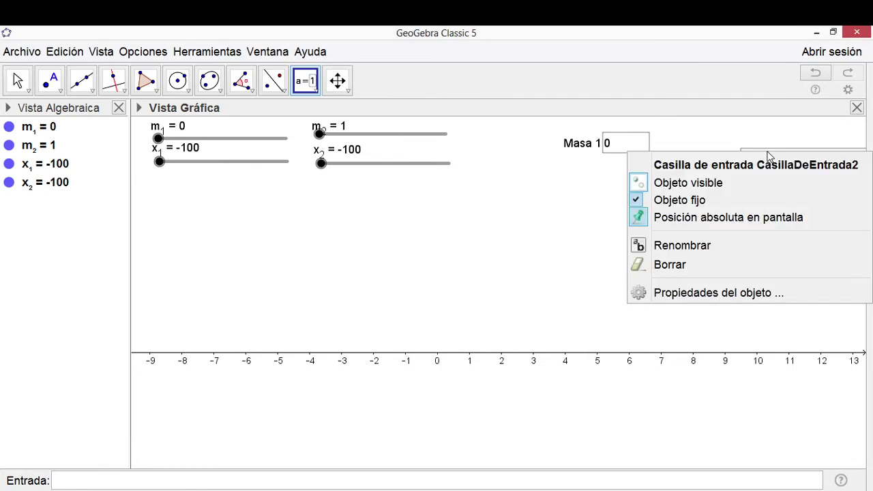
left_click(700, 306)
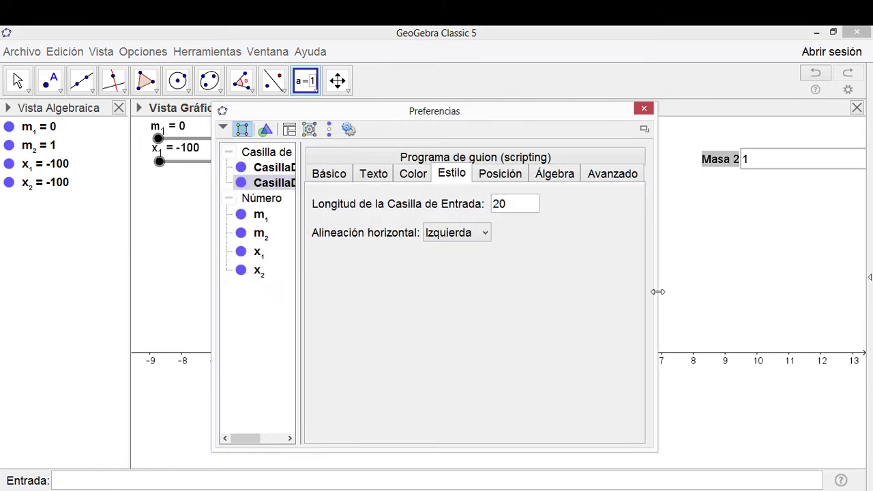
left_click_drag(506, 206, 488, 206)
type("5")
key("Return")
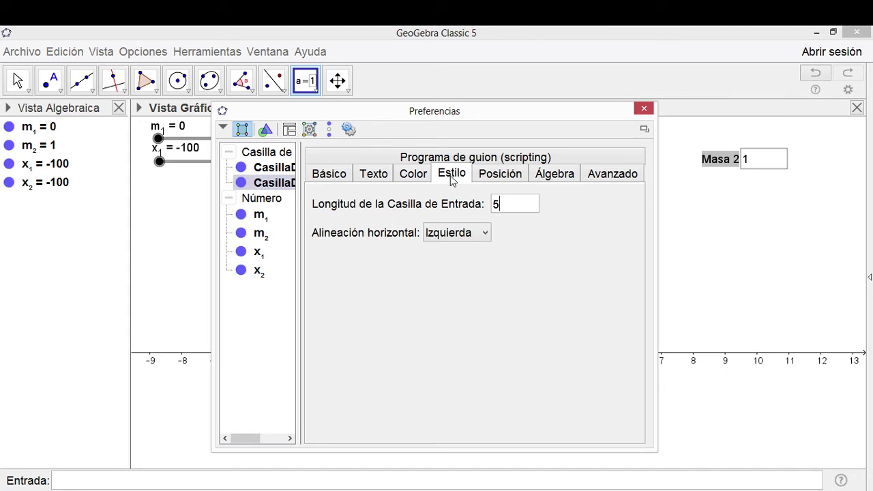
left_click(644, 108)
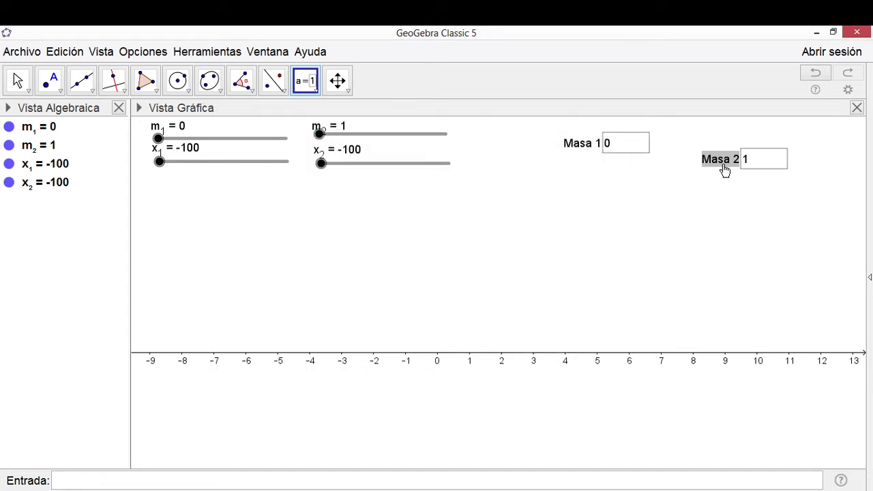
Step: Add an input box captioned "Posición de masa 1" linked to x_1, below the Masa 1 box
left_click(314, 91)
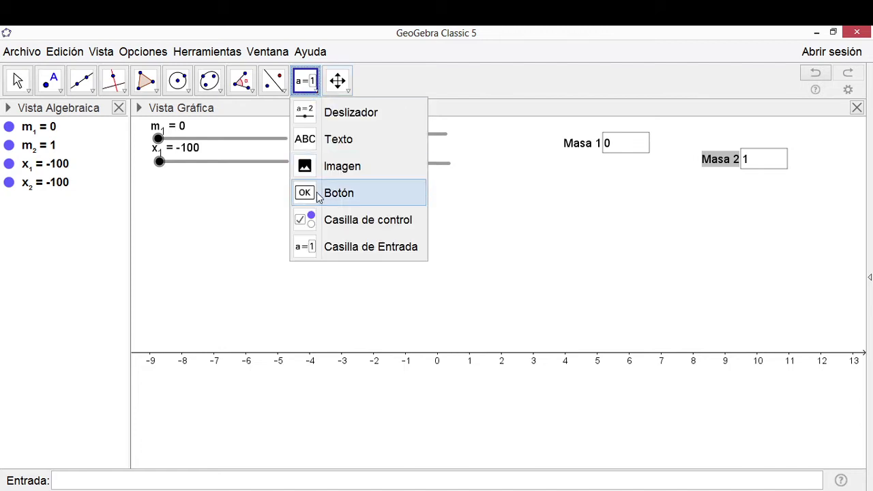
left_click(366, 248)
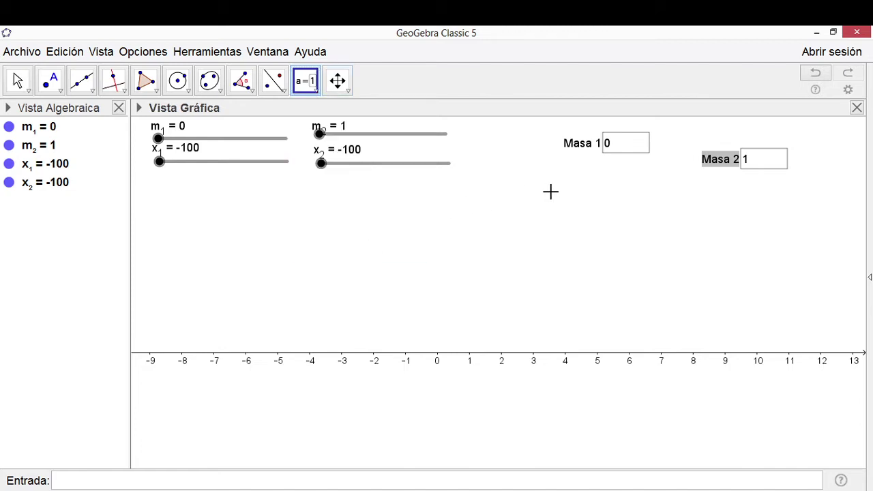
left_click(550, 193)
type("P")
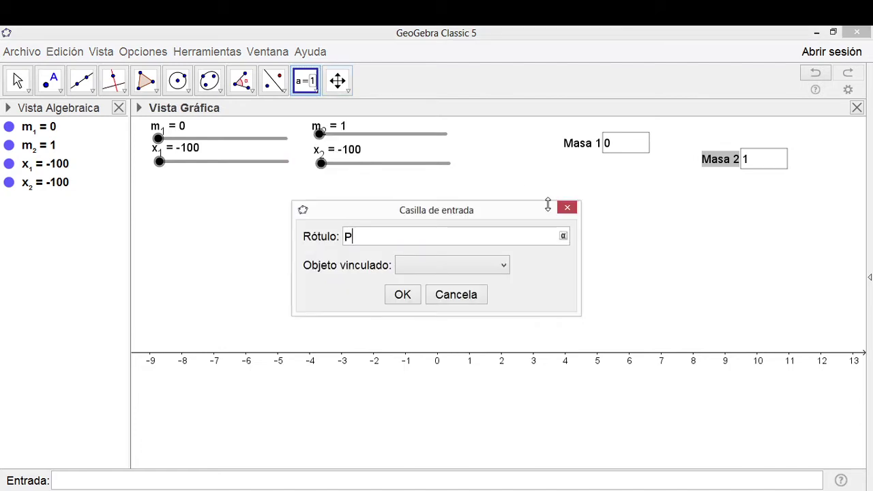
type("osición de masa 1")
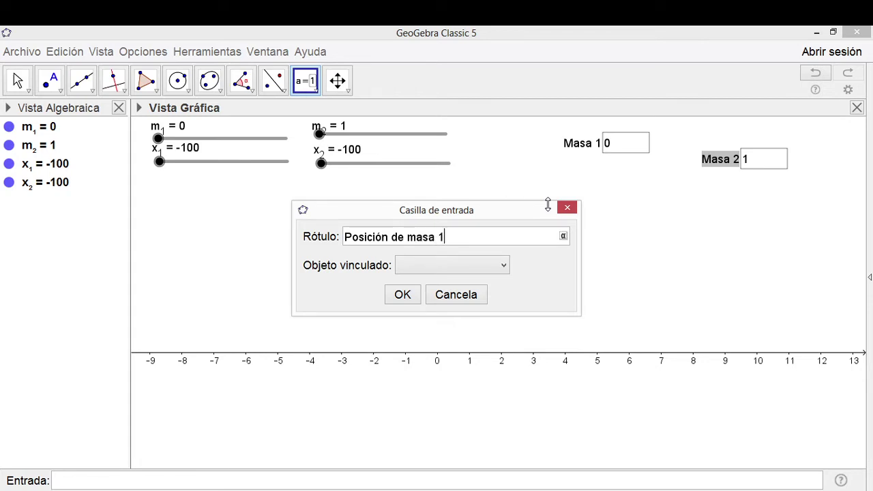
left_click(504, 266)
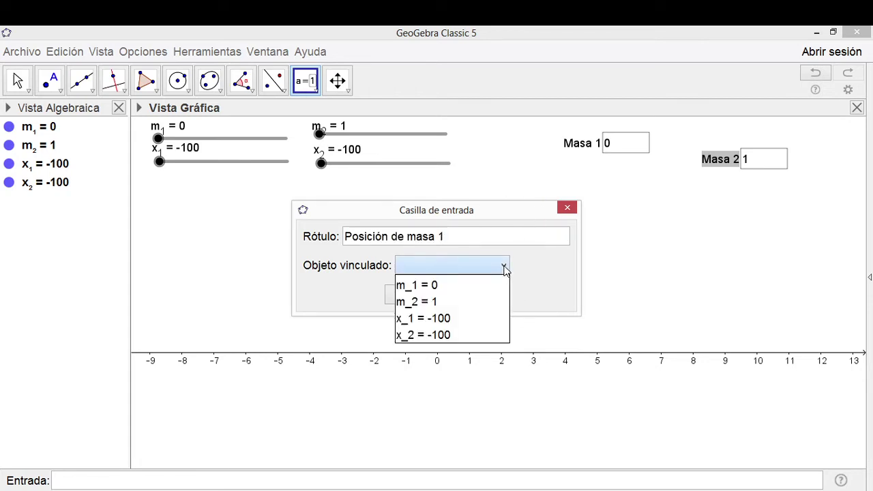
left_click(411, 321)
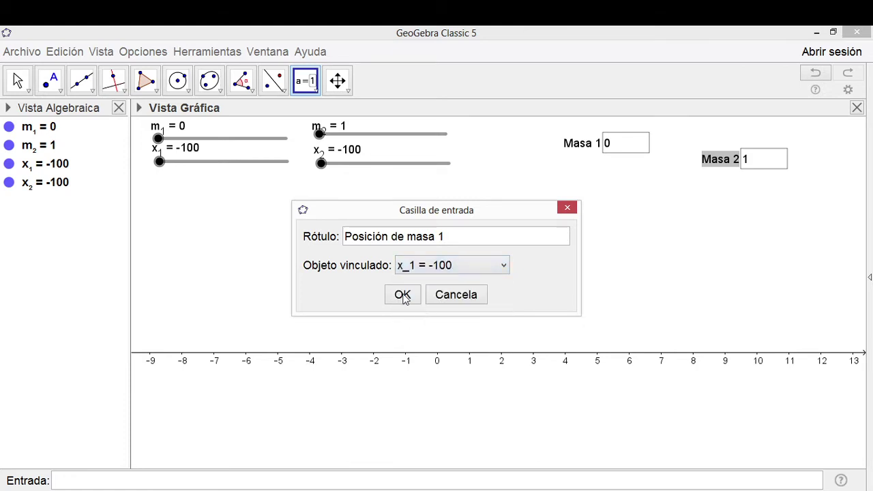
left_click(403, 296)
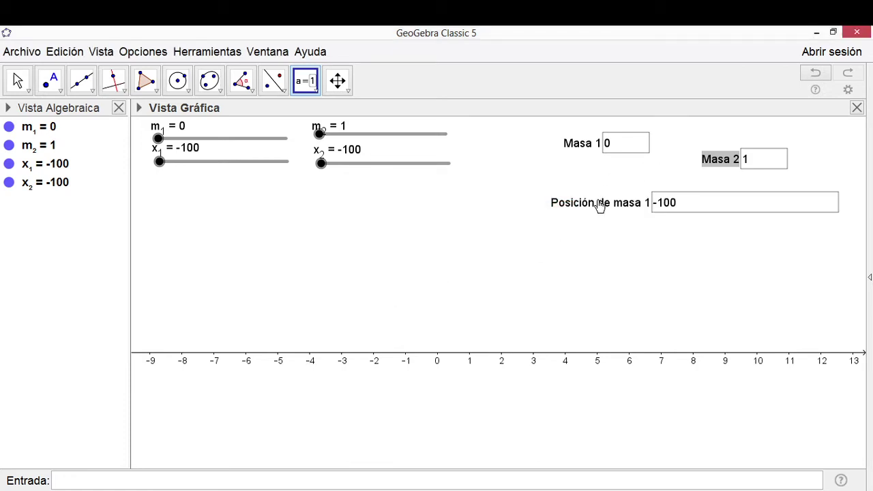
Step: Set the length of the "Posición de masa 1" input box to 5
right_click(600, 202)
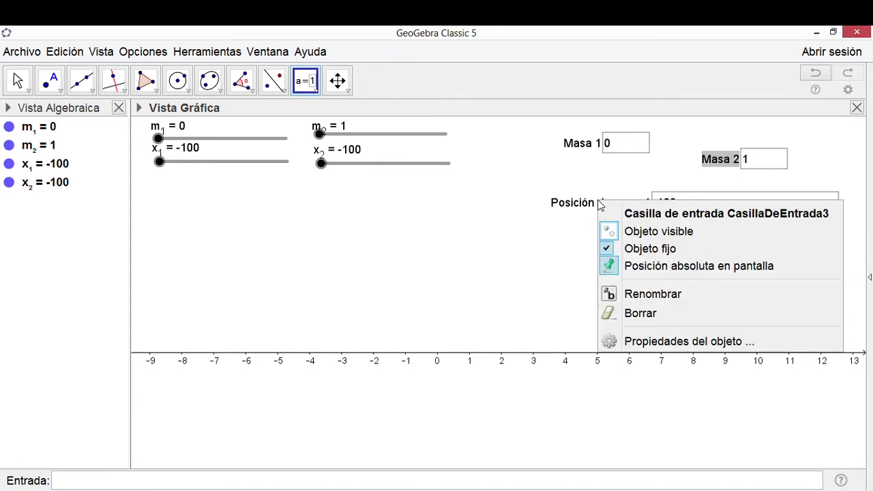
left_click(682, 341)
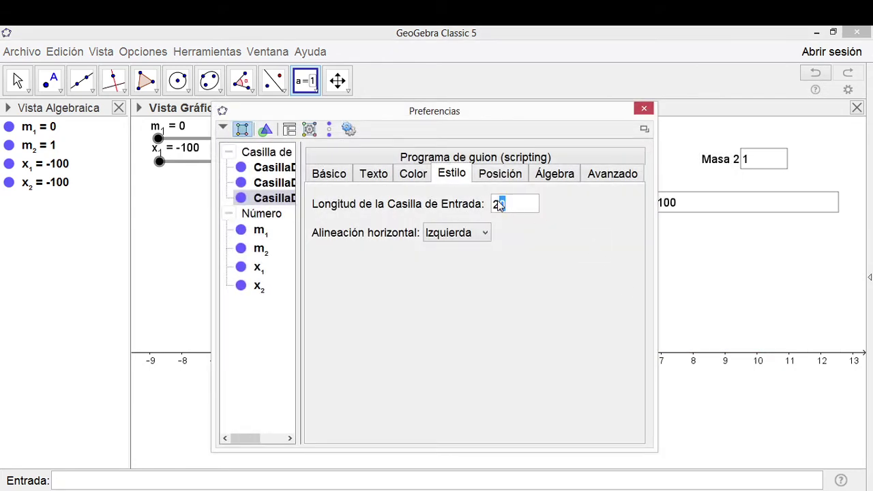
left_click_drag(502, 205, 479, 208)
type("5")
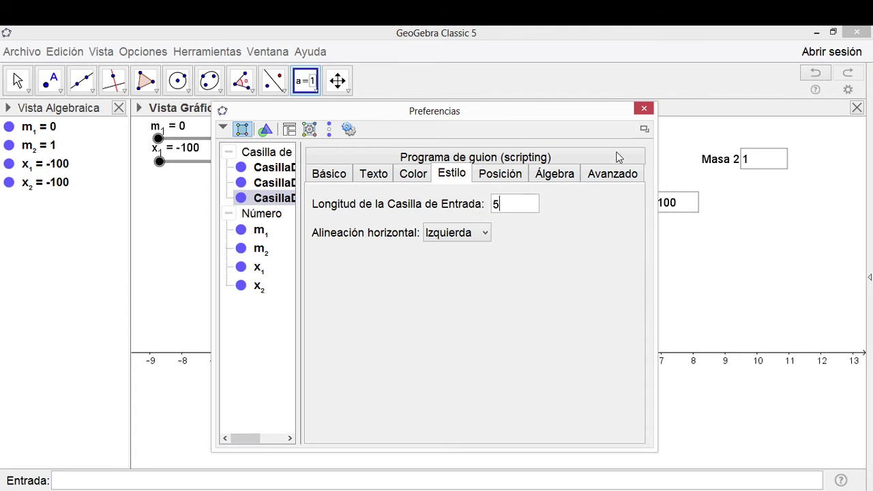
left_click(643, 108)
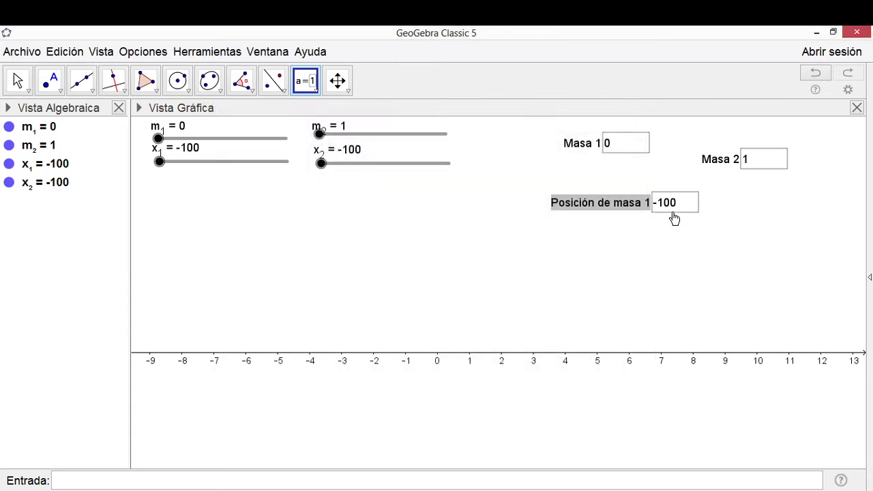
Step: Add an input box captioned "Posición de masa 2" linked to x_2, to the right of the Posición de masa 1 box
left_click(314, 90)
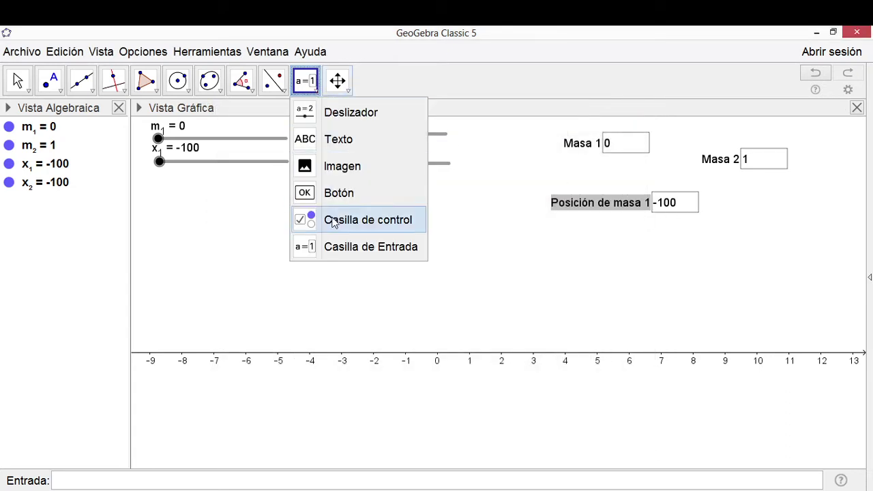
left_click(336, 247)
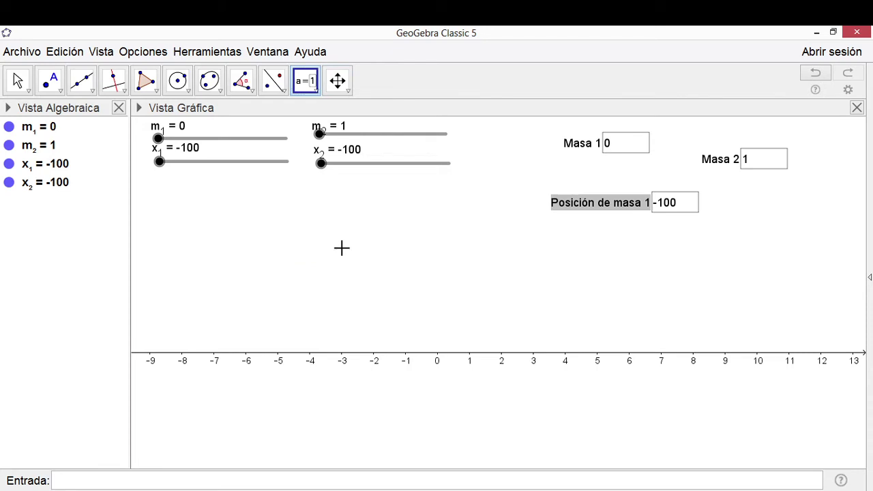
left_click(739, 216)
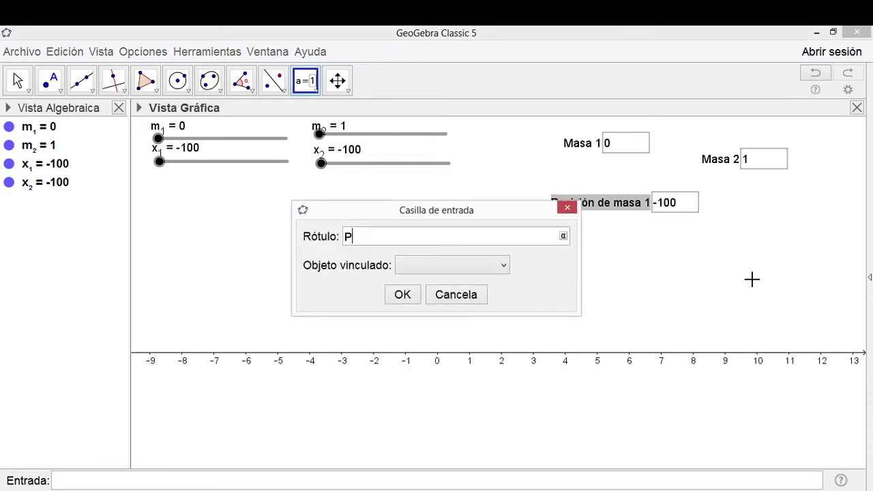
type("Posición de masa 2")
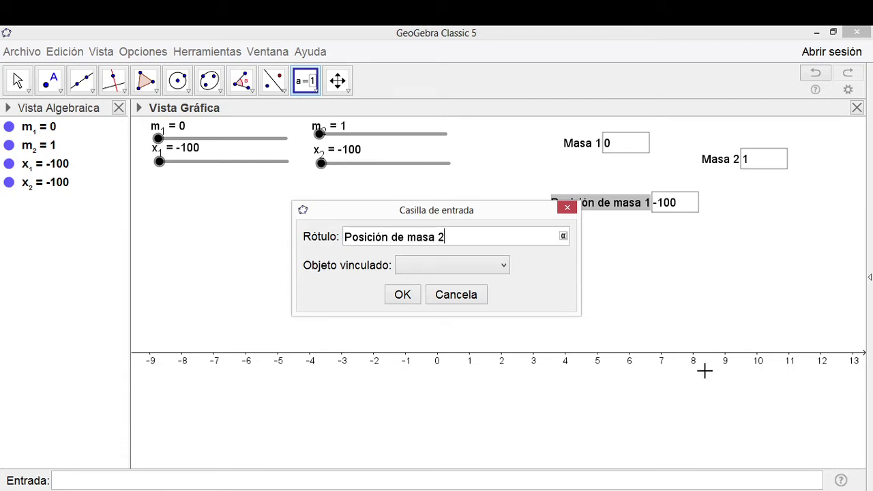
left_click(504, 266)
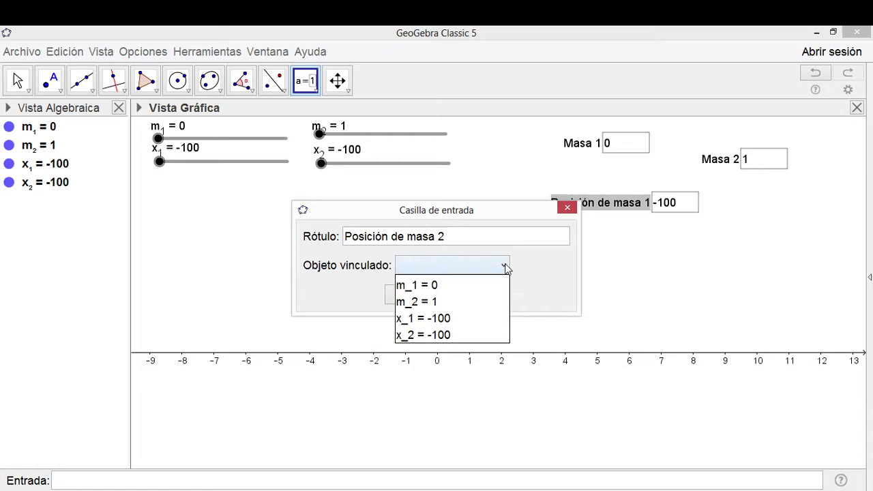
left_click(424, 335)
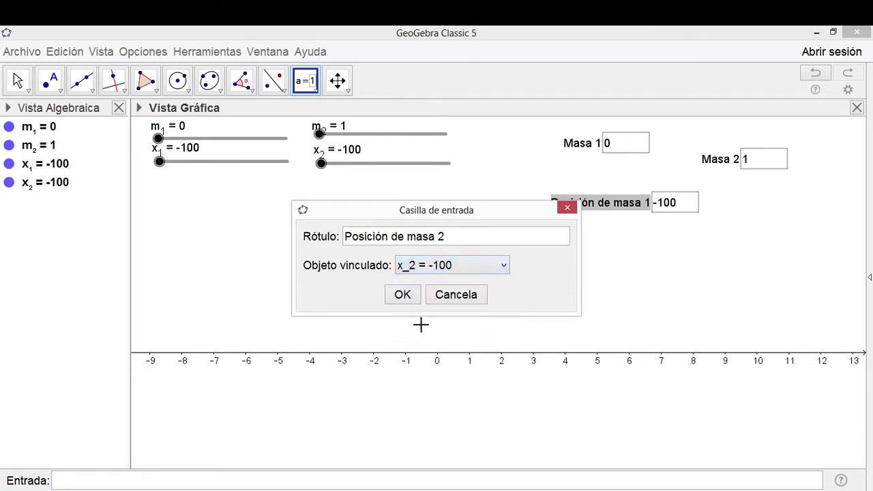
left_click(403, 292)
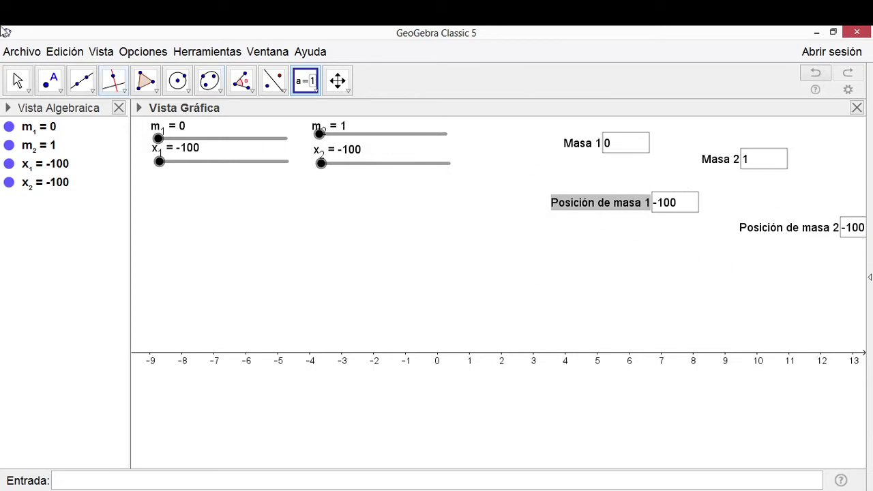
Step: Activate the Move tool and show the style bar of the graphics view
left_click(17, 78)
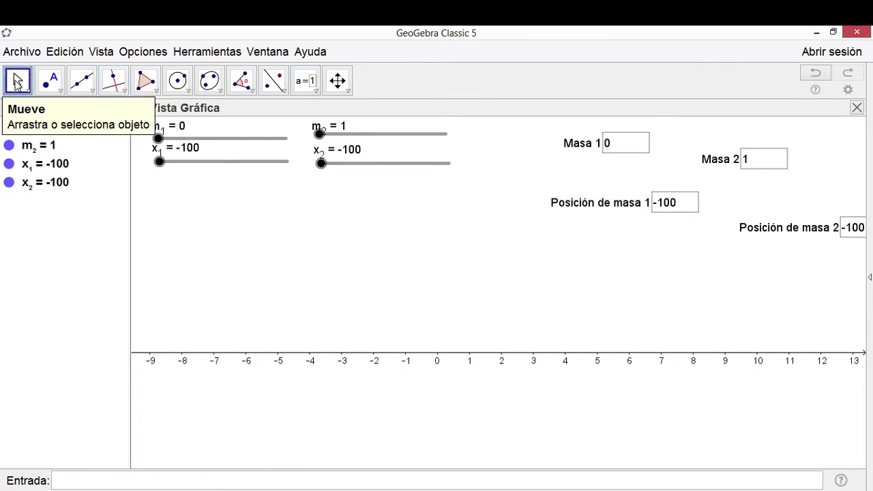
left_click(17, 78)
left_click(187, 90)
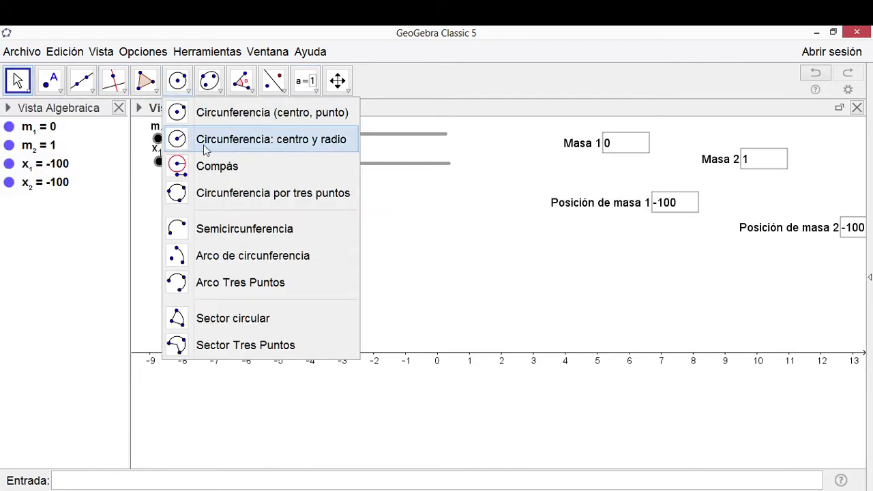
left_click(140, 110)
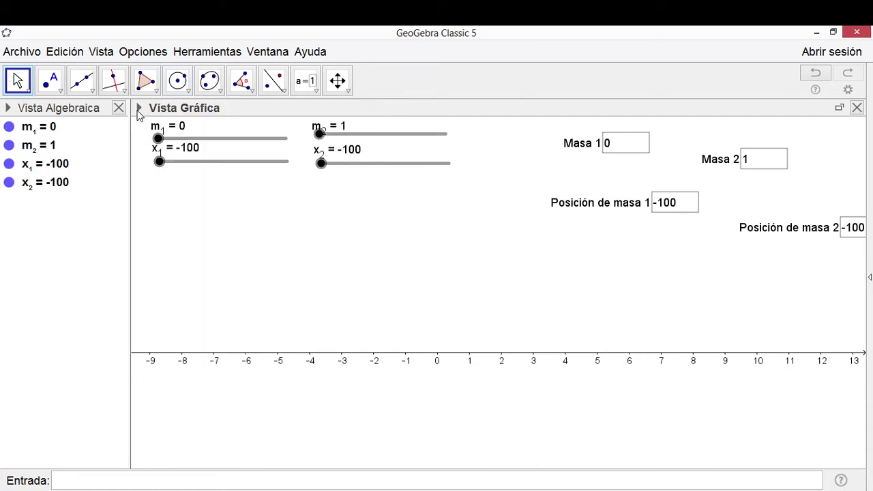
left_click(139, 110)
left_click(140, 110)
left_click(139, 110)
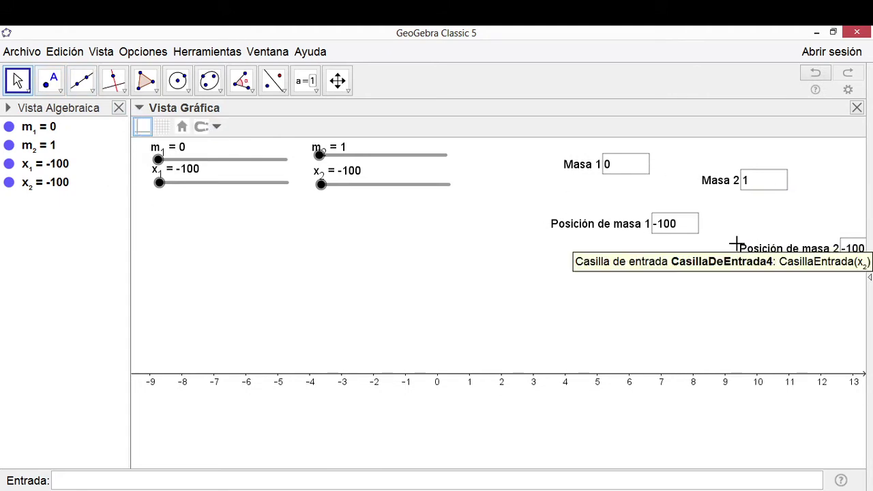
Step: Unlock the "Masa 1" input box and shift it slightly left and up
left_click(588, 173)
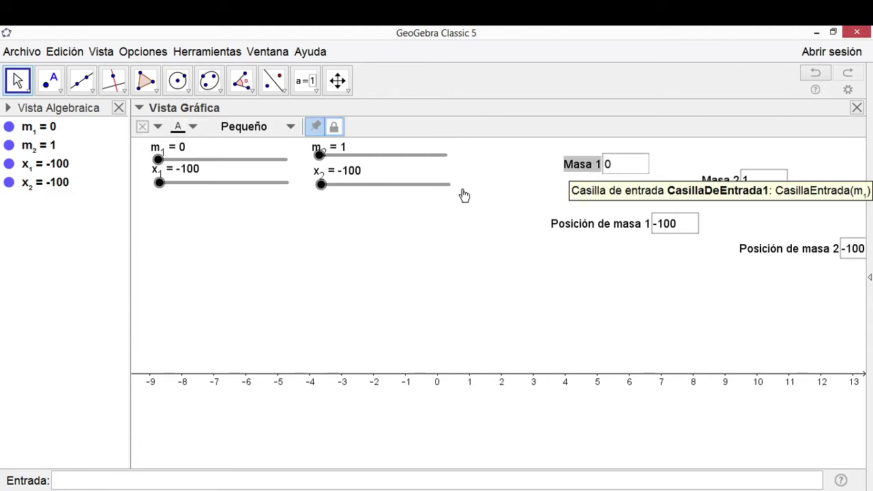
left_click(317, 127)
left_click(334, 127)
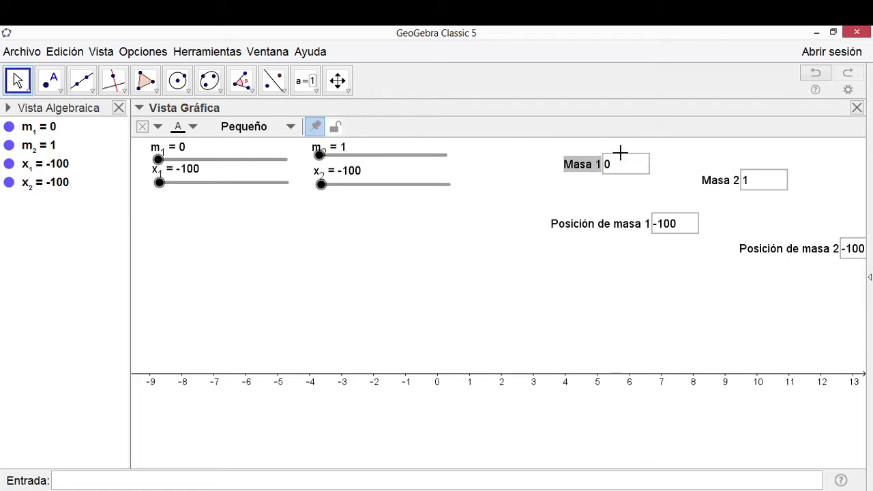
left_click_drag(620, 162, 605, 159)
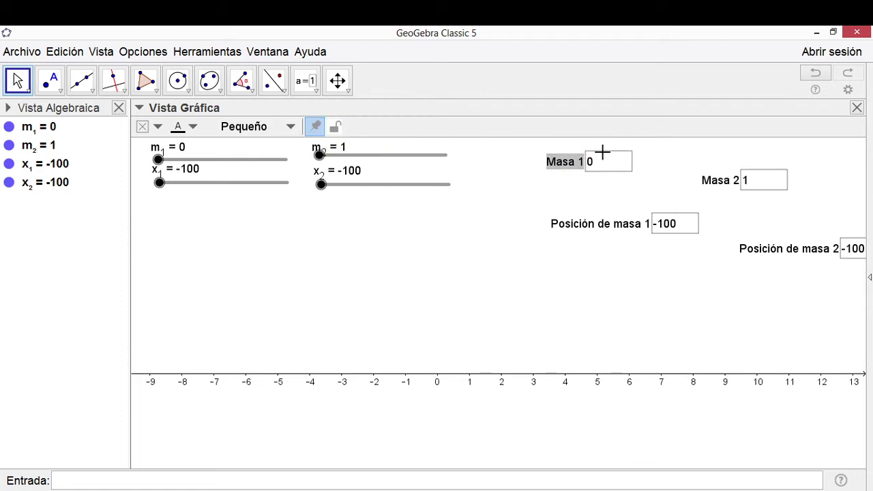
Step: Unlock the "Posición de masa 1" input box and place it directly below Masa 1 with their entry fields aligned
left_click(614, 227)
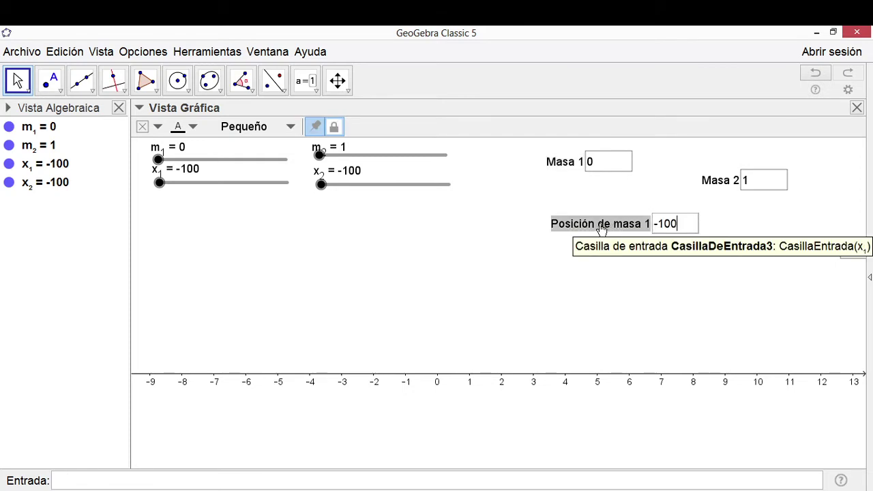
left_click(333, 129)
left_click_drag(671, 210, 617, 199)
key("Escape")
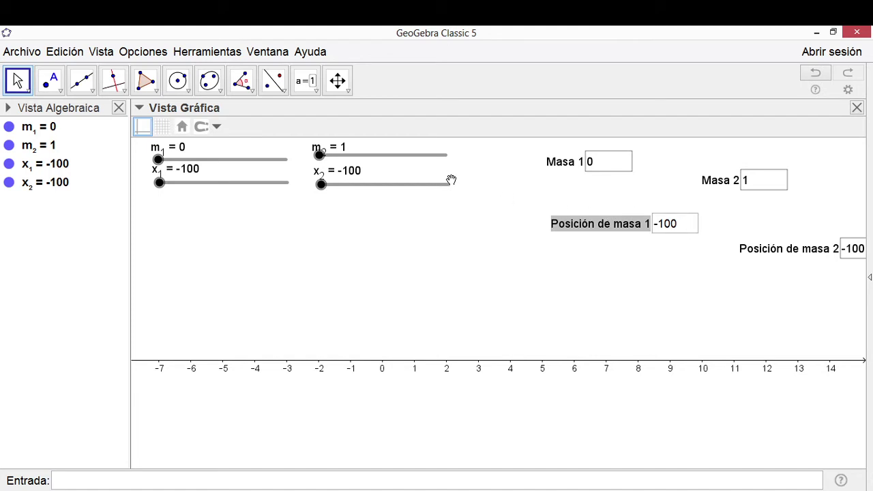
left_click(591, 226)
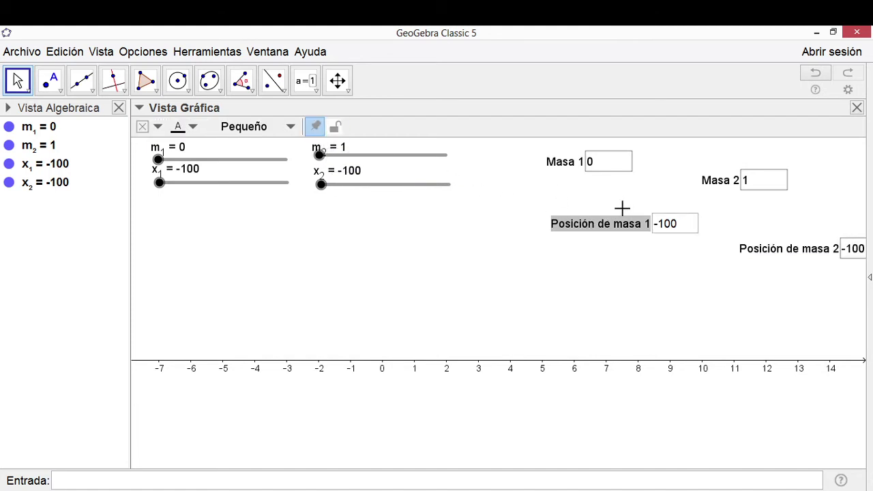
left_click_drag(650, 223, 585, 192)
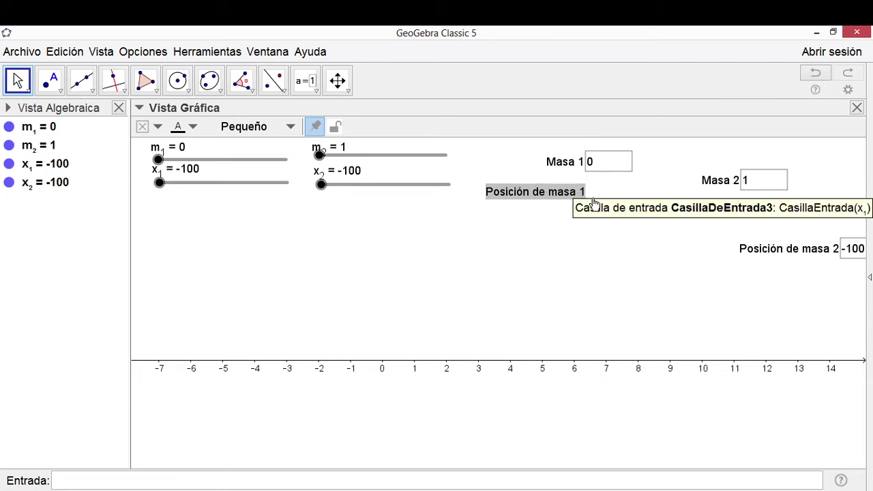
Step: Unlock the "Masa 2" box, level it with Masa 1, and place the "Posición de masa 2" box directly beneath it
left_click(758, 178)
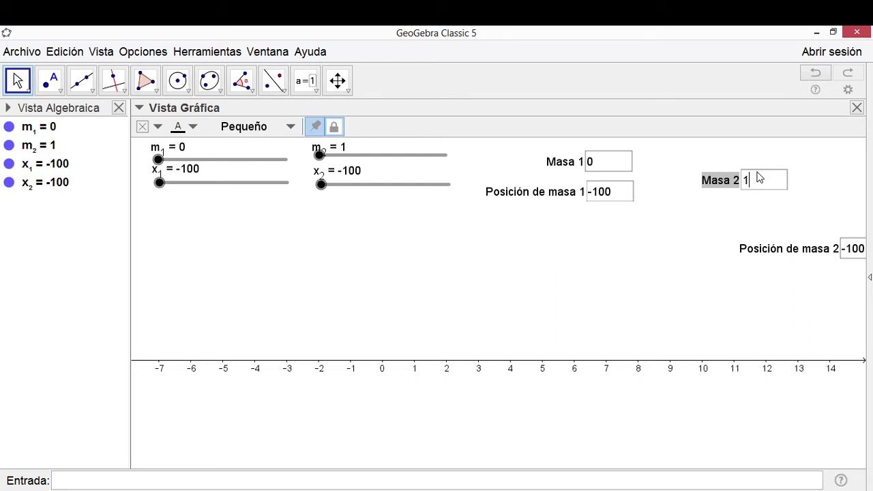
left_click(334, 125)
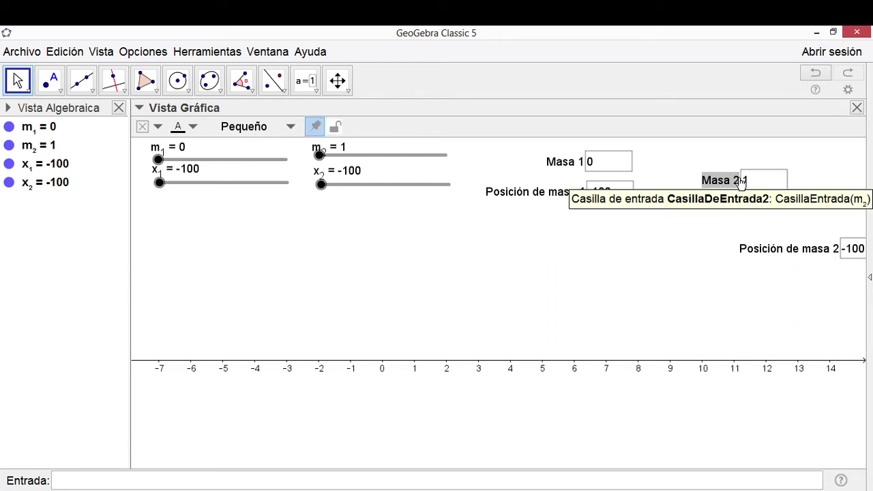
left_click_drag(743, 178, 758, 163)
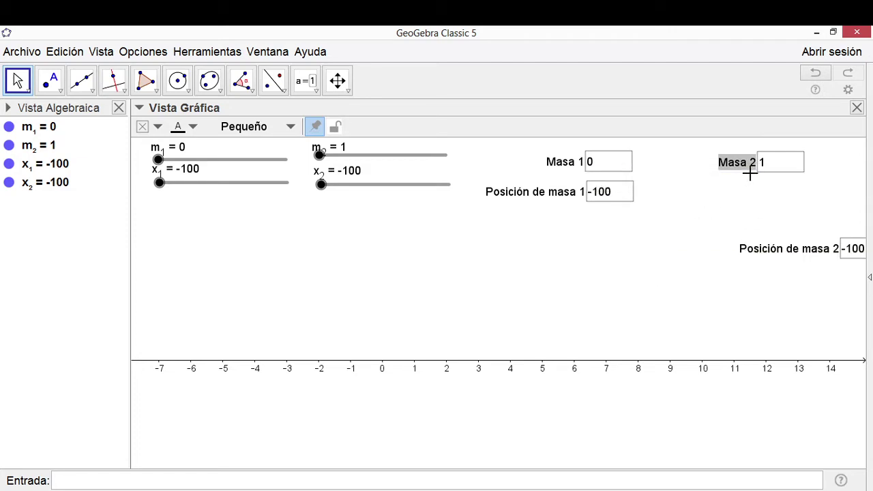
left_click(764, 250)
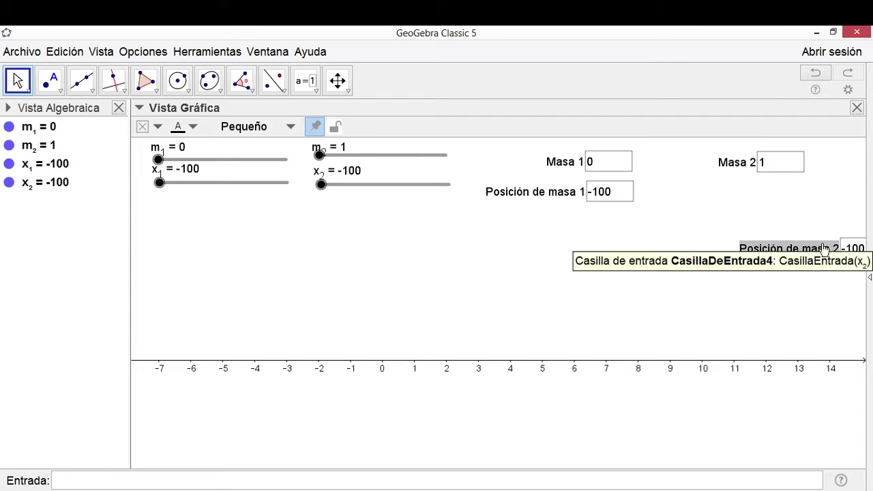
left_click_drag(839, 239, 763, 190)
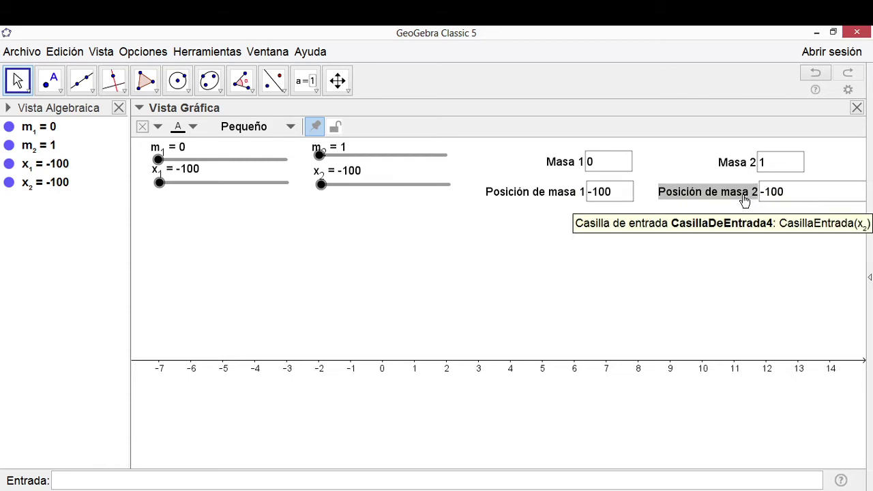
Step: Set the length of the "Posición de masa 2" input box to 5
right_click(744, 200)
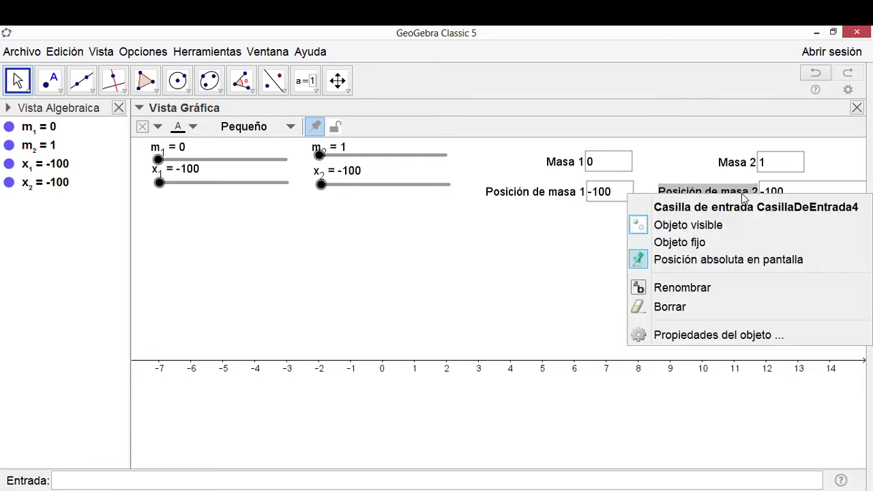
left_click(755, 335)
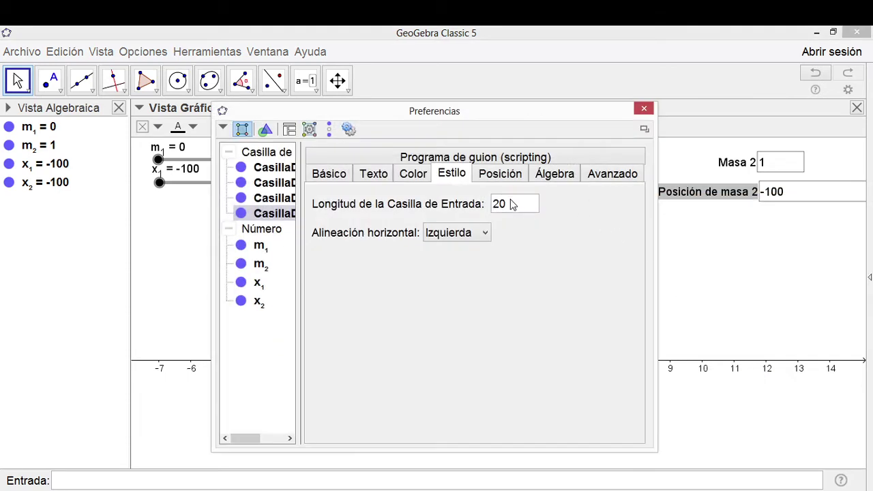
left_click_drag(513, 205, 481, 206)
type("5")
key("Return")
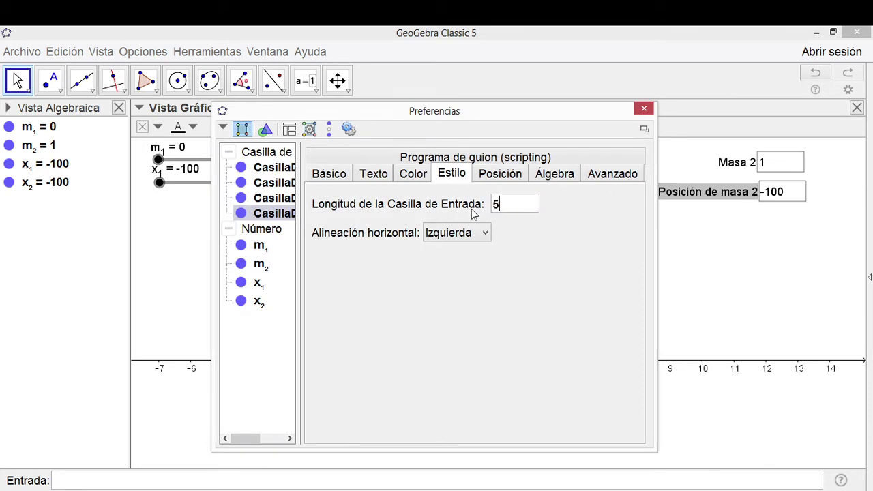
left_click(644, 108)
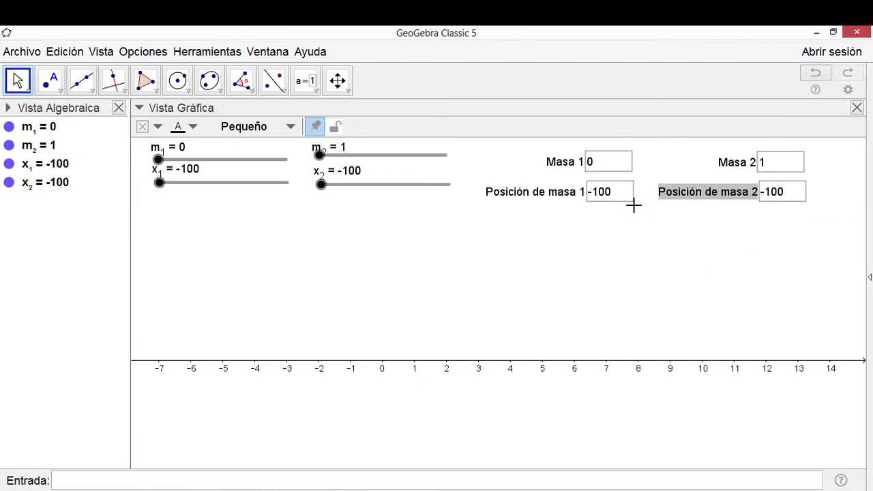
Step: Set the Masa 1 value to 54.6 to test its link with the m_1 slider
left_click(595, 169)
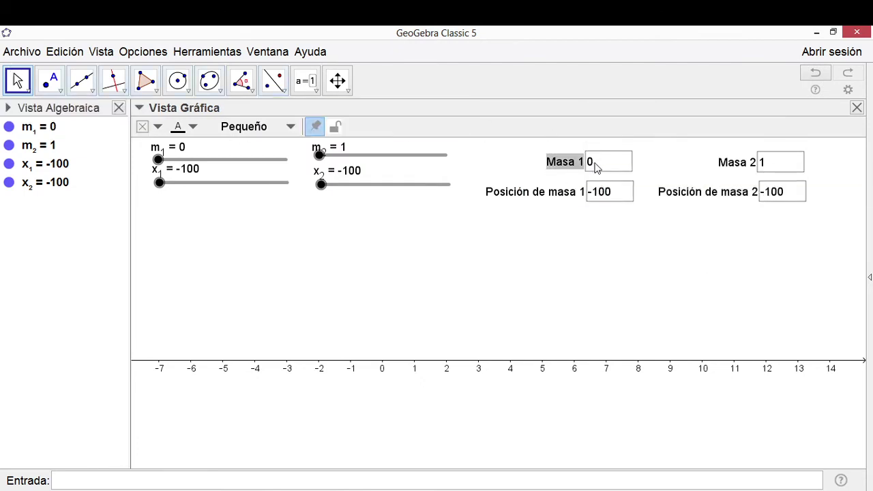
double_click(591, 168)
key("Return")
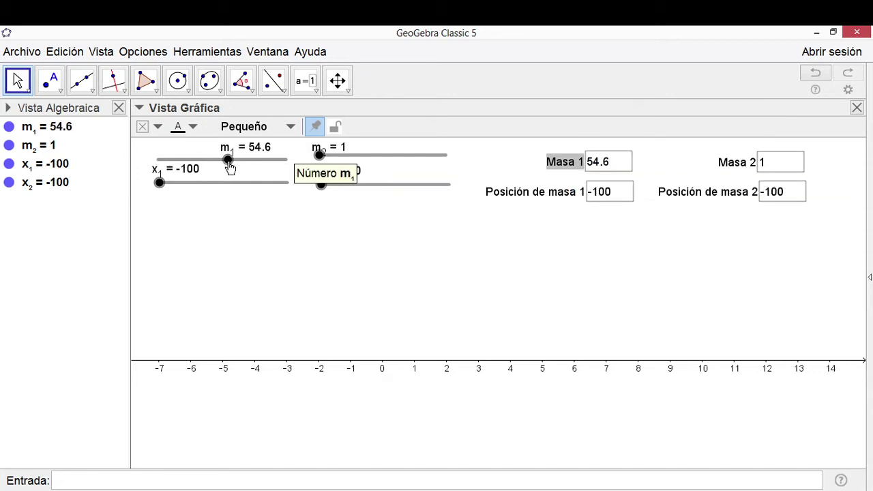
Step: Realign the "Masa 2" input box with Masa 1 and set its value to 27.1
left_click(762, 169)
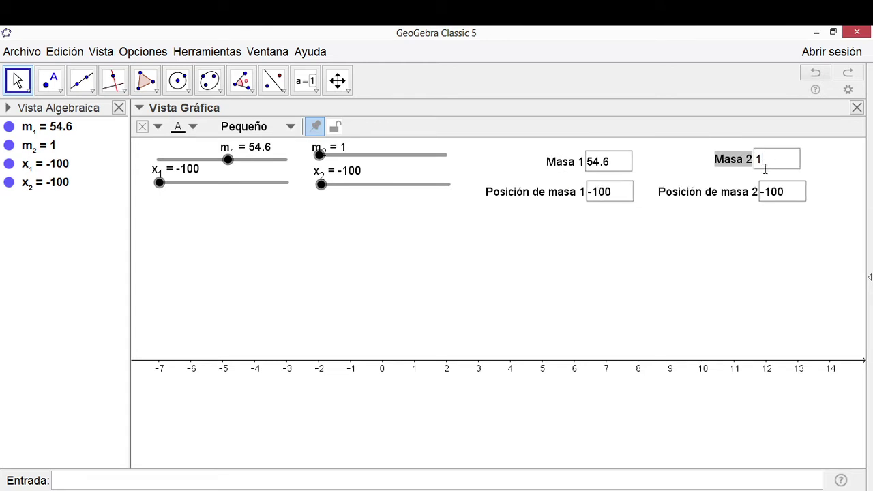
left_click(768, 160)
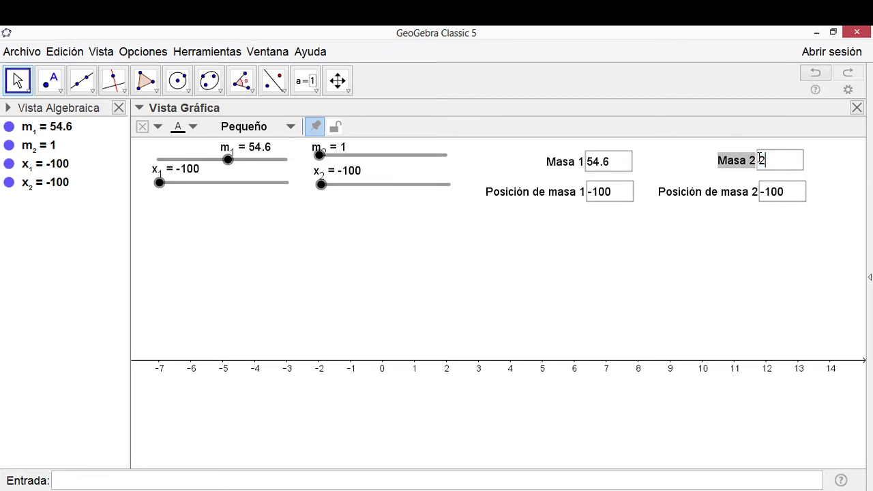
type("27.")
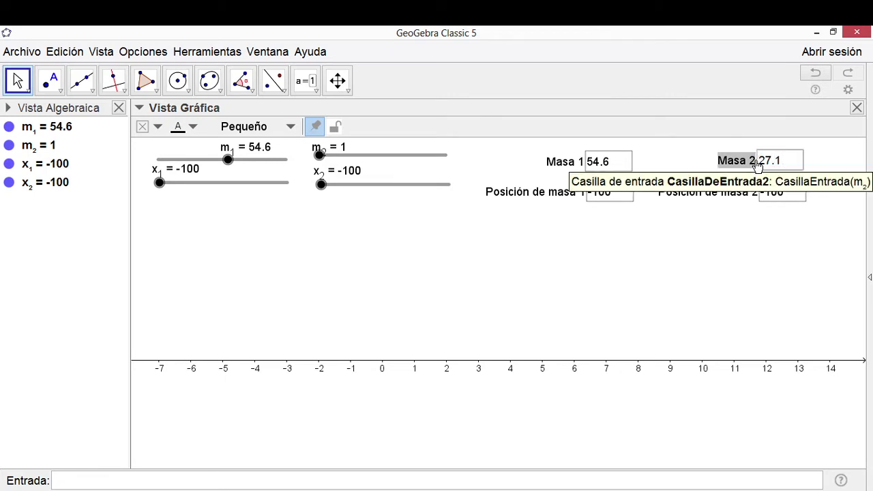
type("1")
key("Return")
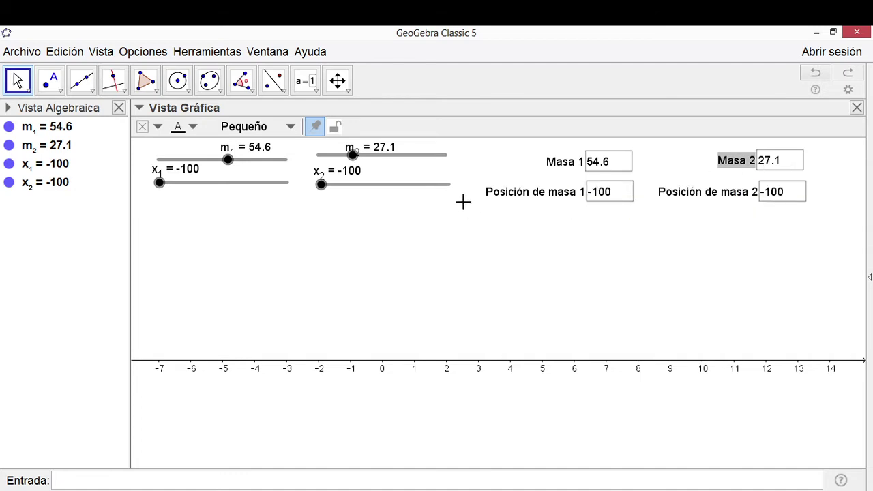
Step: Fix the "Masa 1", "Posición de masa 1" and "Posición de masa 2" input boxes in place
left_click(569, 169)
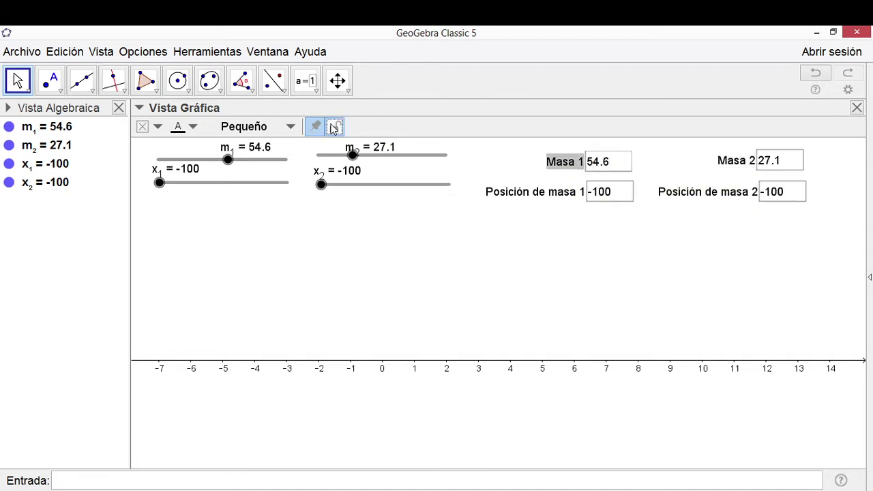
left_click(536, 194)
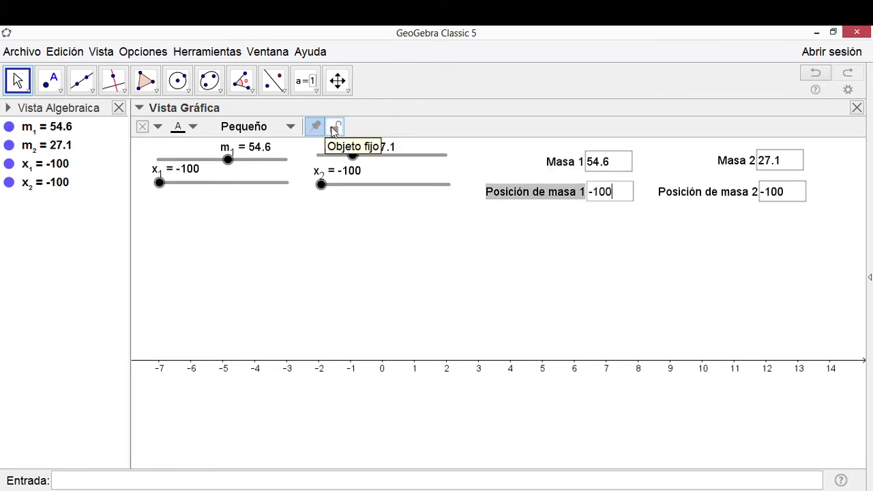
left_click(710, 196)
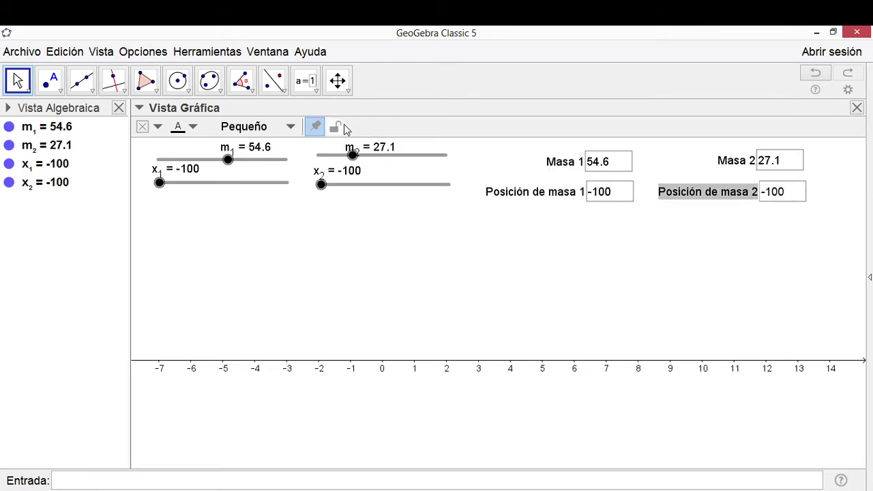
left_click(334, 127)
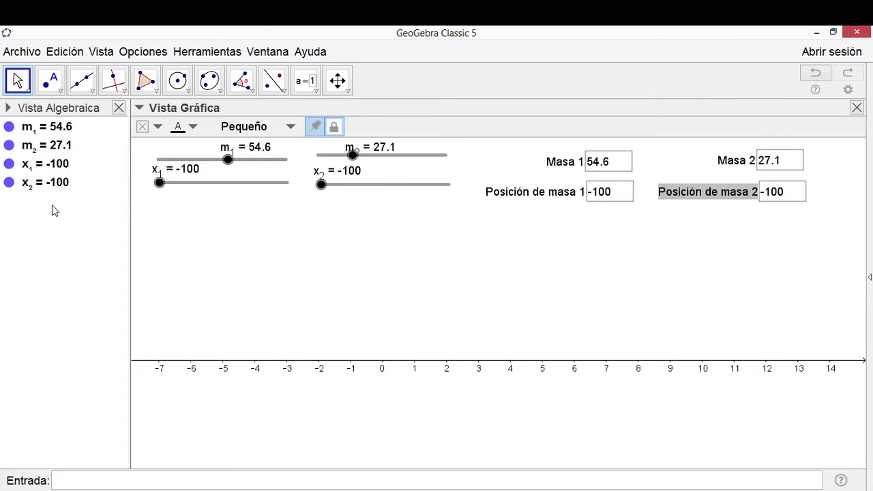
Step: Hide the x_2, x_1, m_2 and m_1 sliders in the graphics view while keeping their values listed in the algebra view
right_click(360, 191)
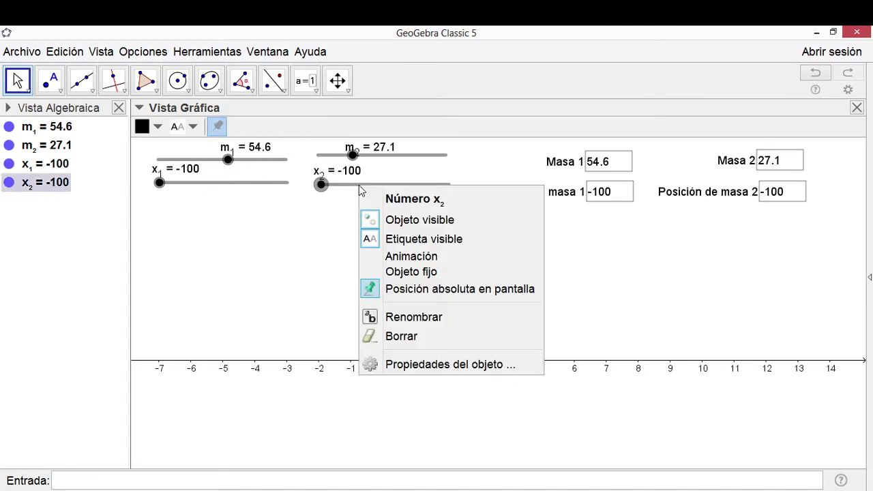
left_click(419, 220)
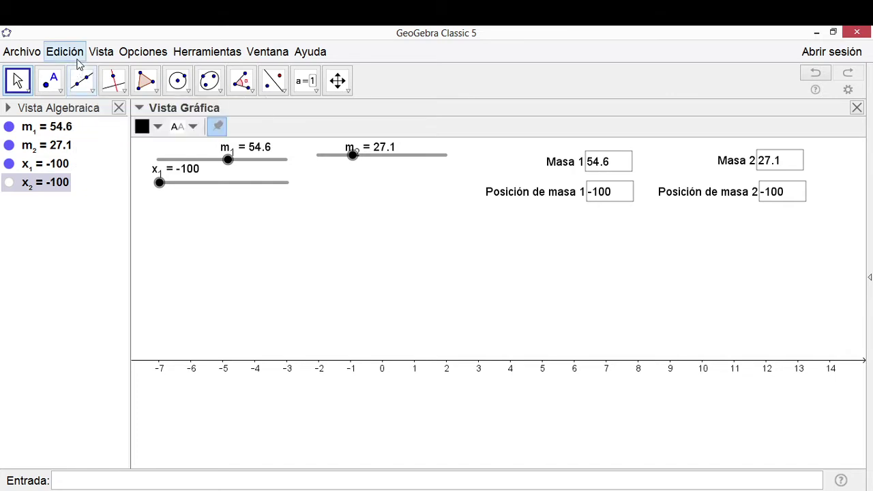
left_click(118, 109)
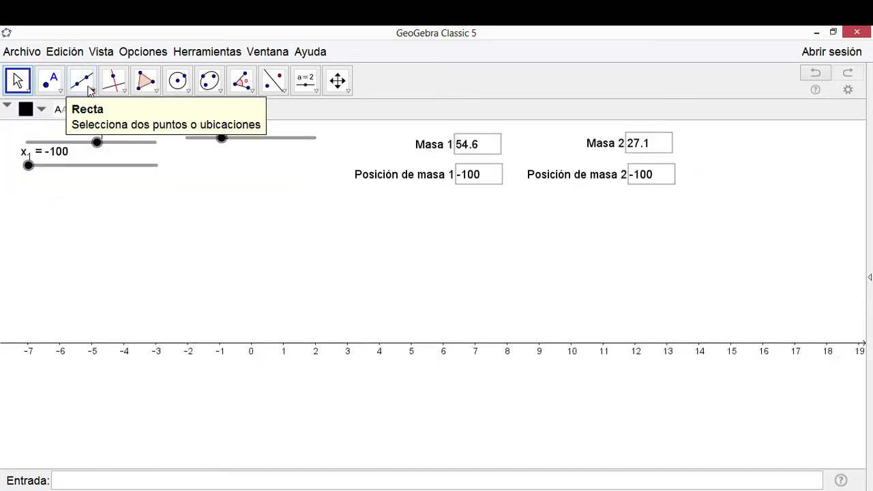
left_click(100, 53)
left_click(123, 75)
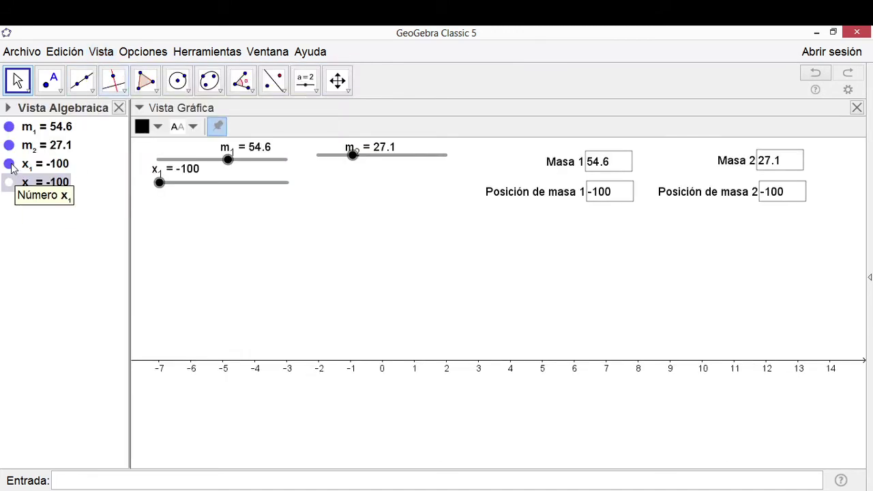
left_click(9, 163)
left_click(9, 145)
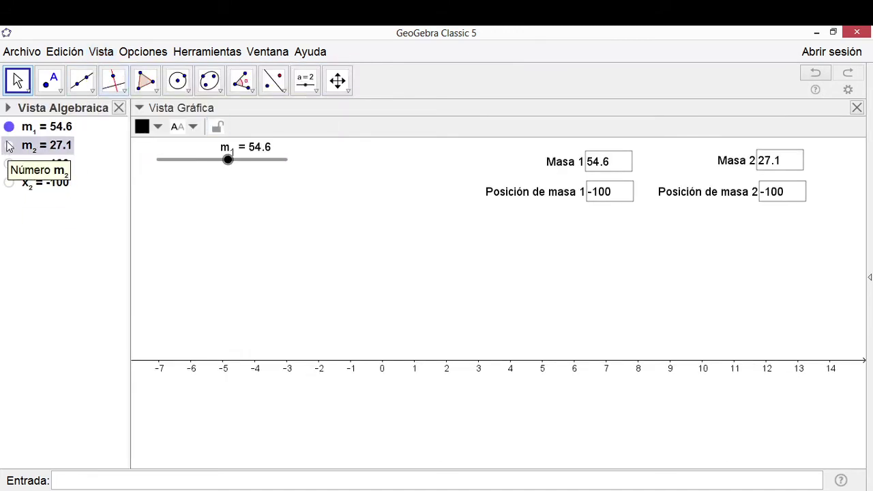
left_click(8, 127)
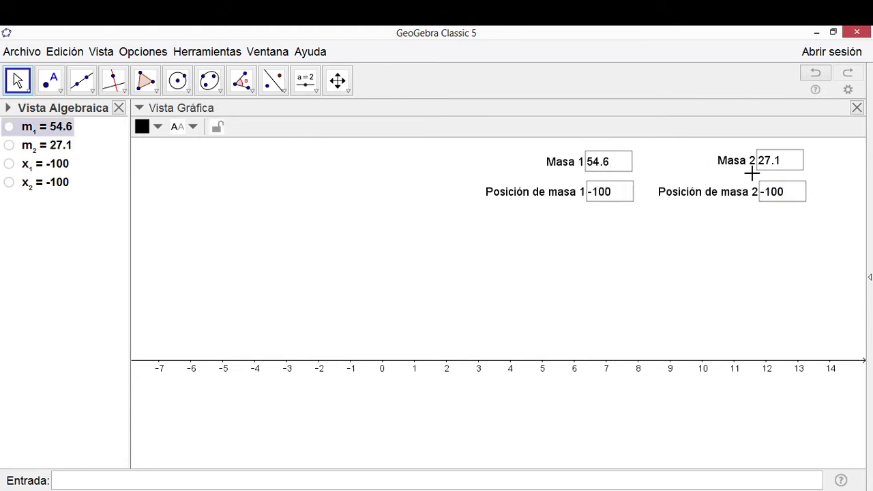
Step: Check the absolute screen position setting of the "Masa 1" box by panning the graphics view along the axis
left_click(555, 171)
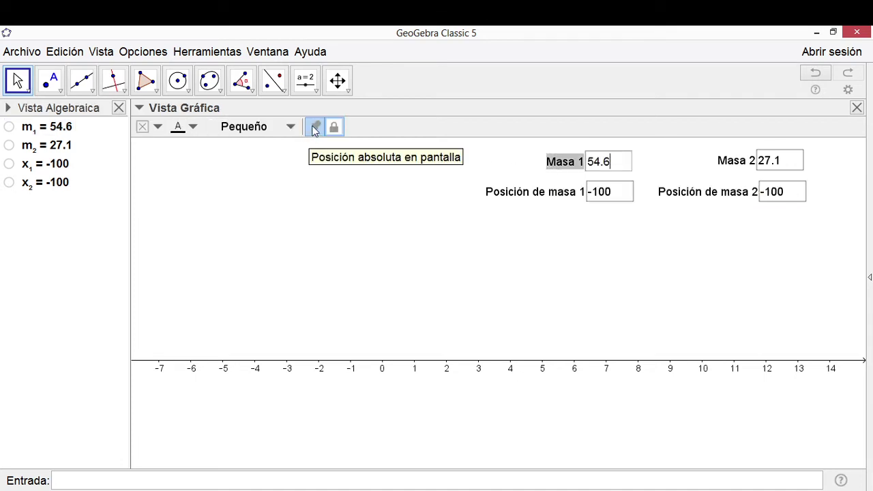
left_click(314, 130)
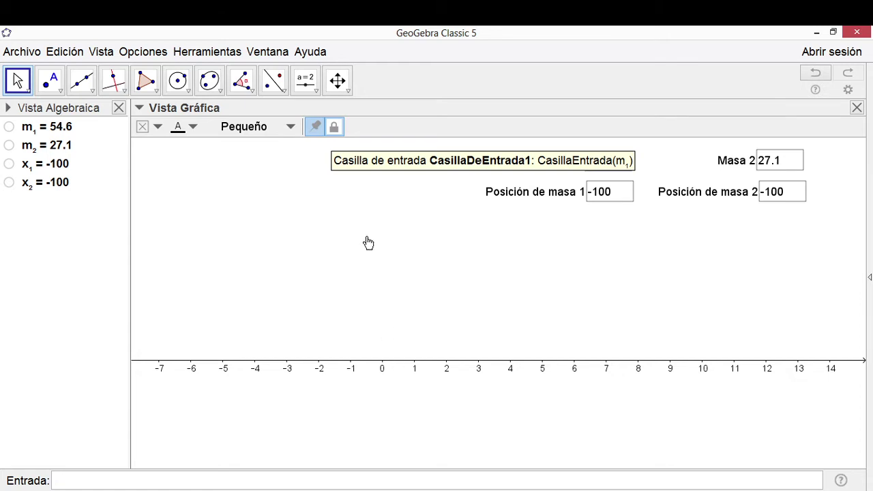
left_click(337, 80)
left_click_drag(604, 325, 445, 282)
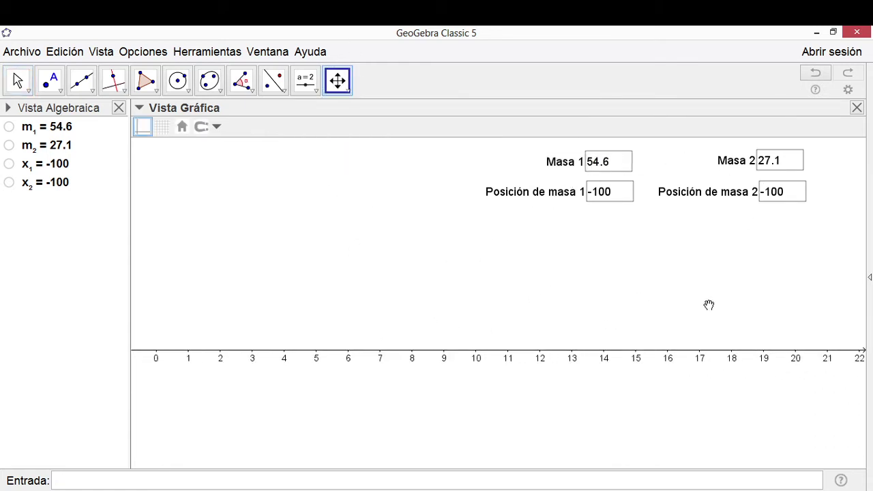
left_click_drag(709, 304, 684, 336)
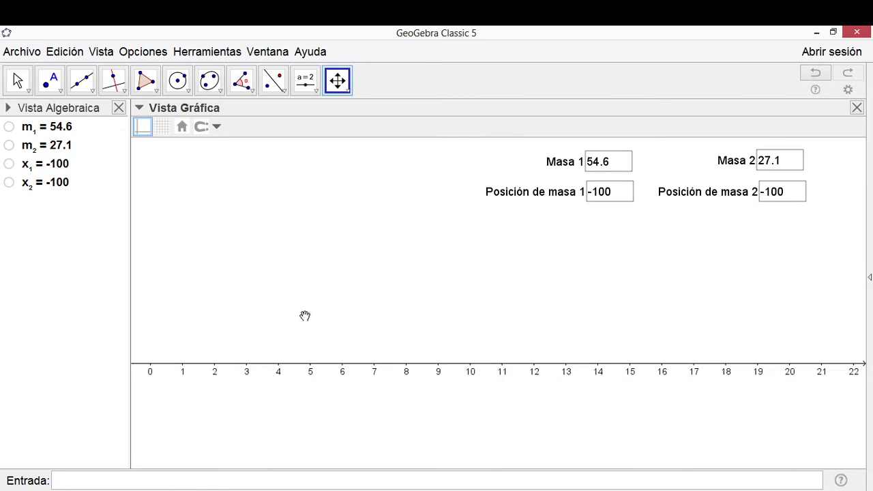
left_click_drag(304, 315, 420, 324)
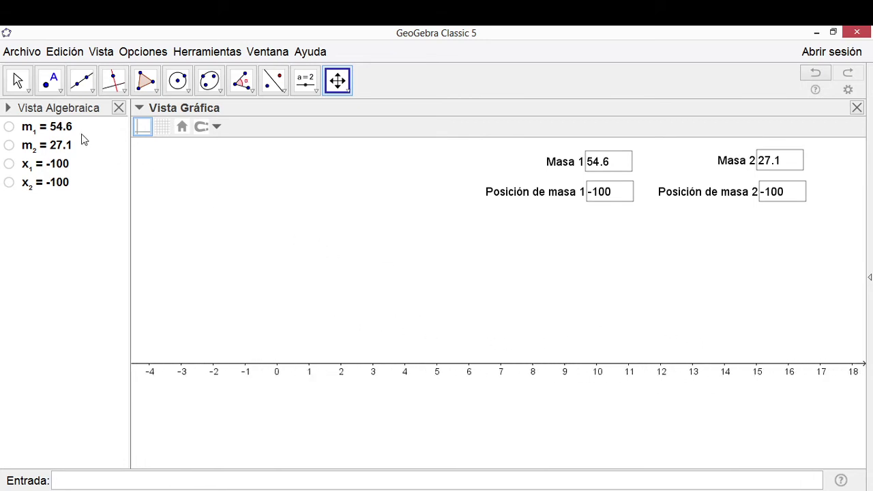
left_click(18, 81)
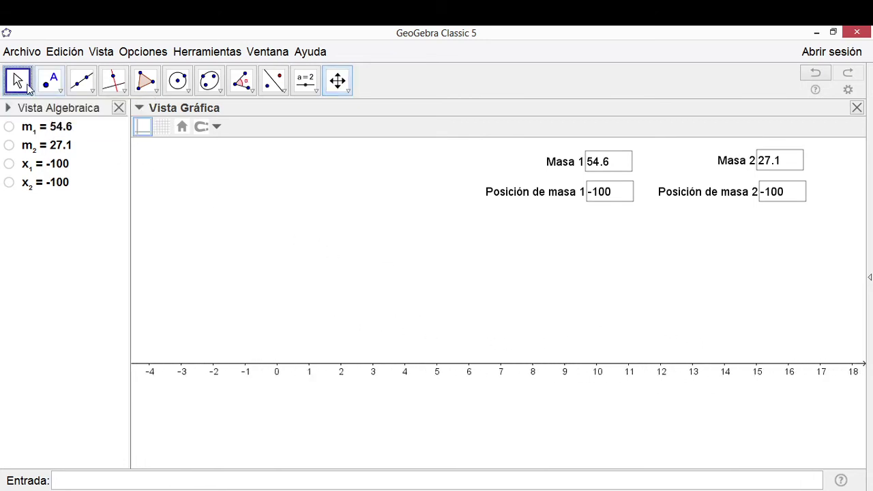
Step: Unpin the "Masa 1" box from its absolute screen position, test it by changing the axis scale and view, and pin it again
left_click(628, 160)
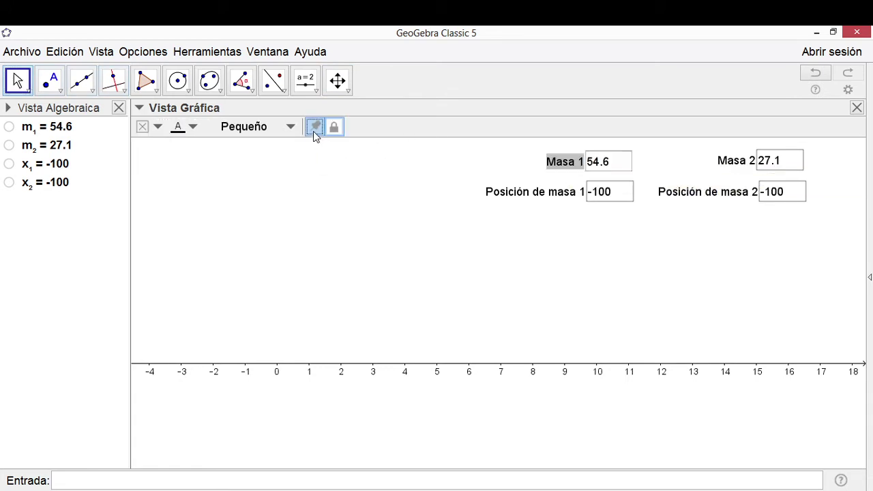
left_click(338, 80)
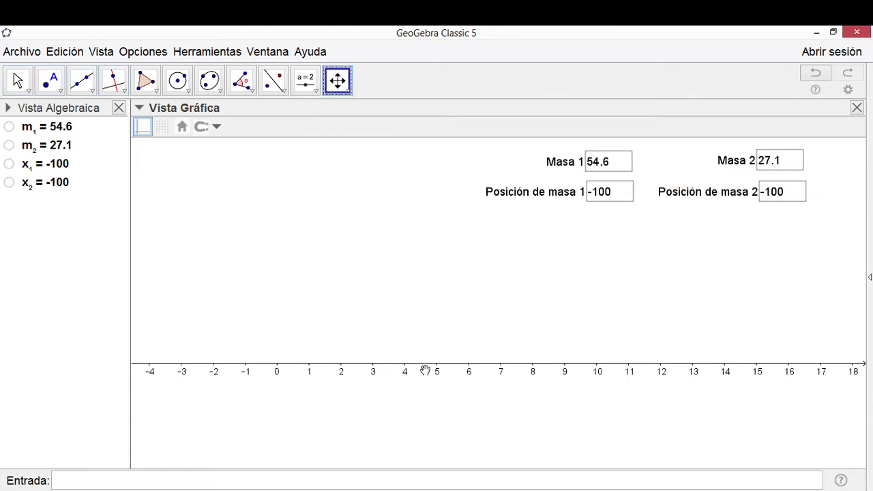
left_click_drag(653, 362, 549, 357)
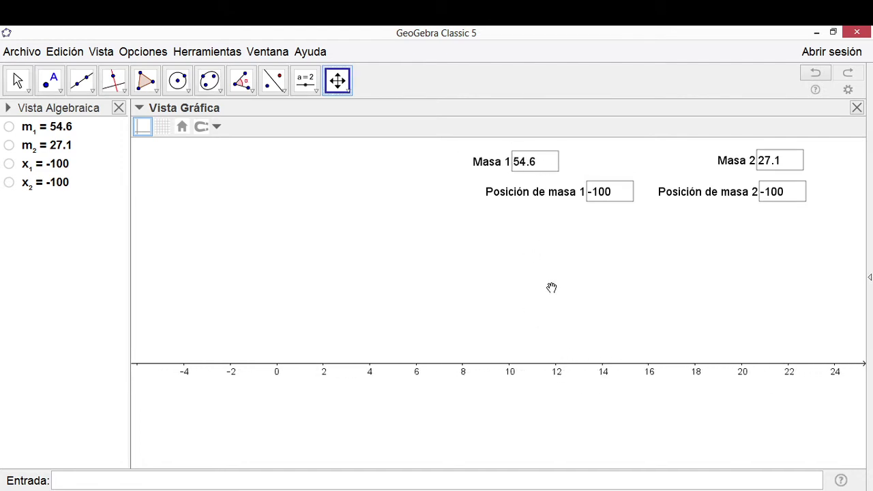
left_click_drag(552, 288, 621, 286)
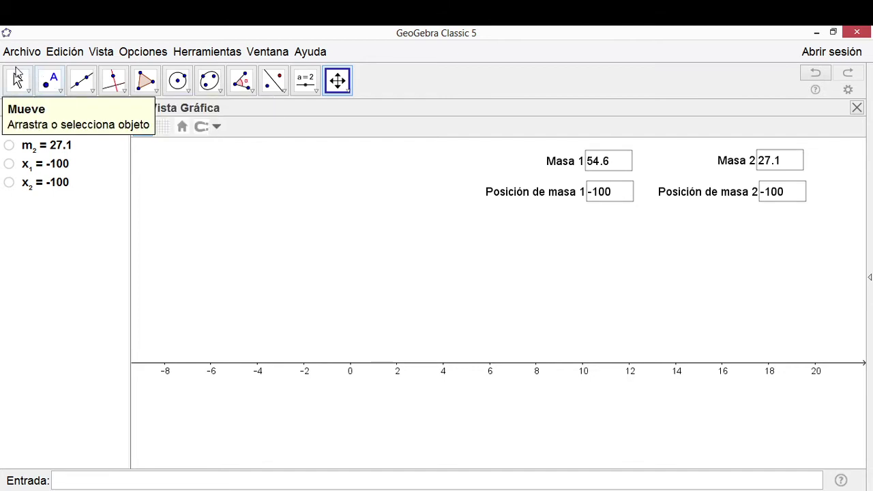
left_click(18, 78)
left_click(561, 170)
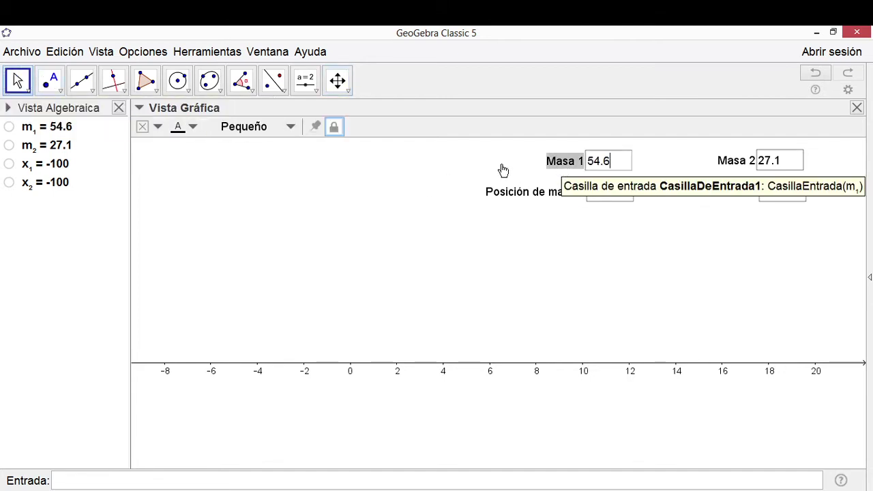
left_click(315, 127)
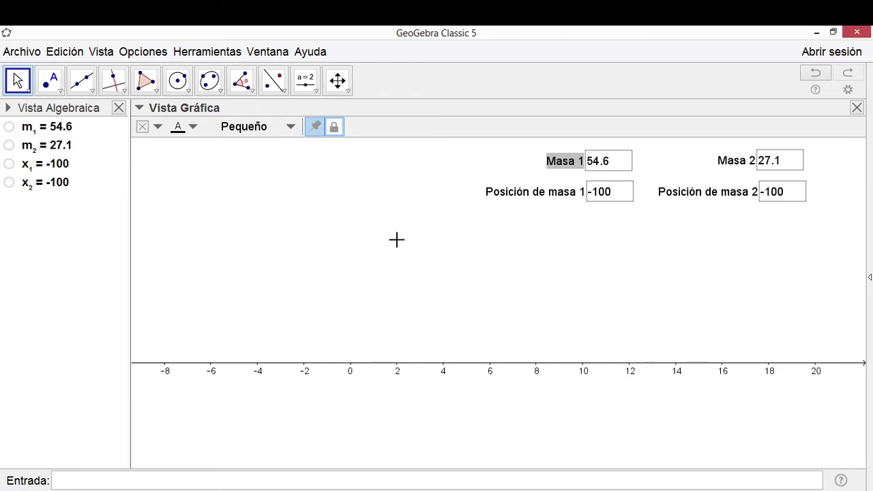
Step: Pan and zoom the graphics view to check whether all four input boxes hold their screen positions
left_click(337, 80)
left_click_drag(657, 297, 644, 311)
scroll(584, 331, "down", 12)
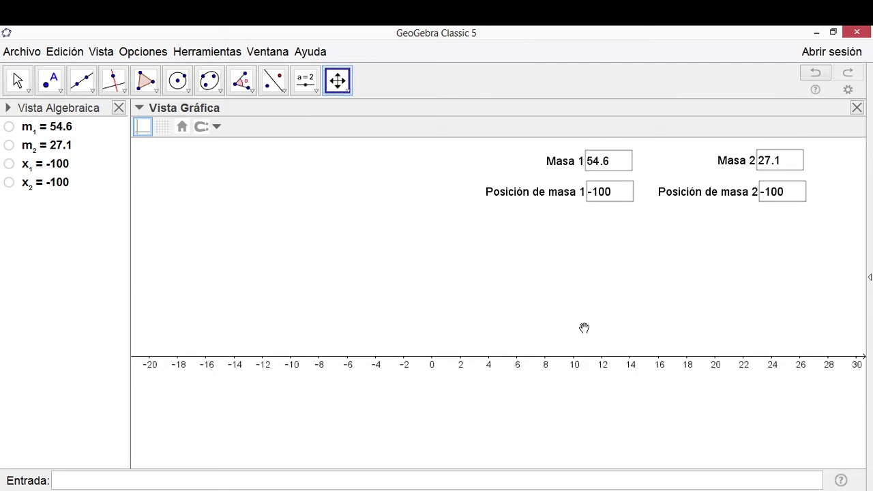
scroll(577, 332, "up", 12)
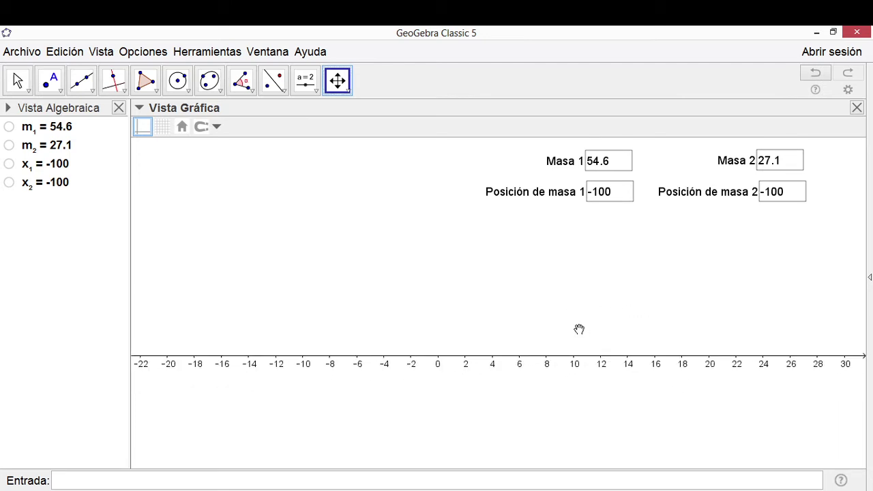
scroll(572, 325, "up", 5)
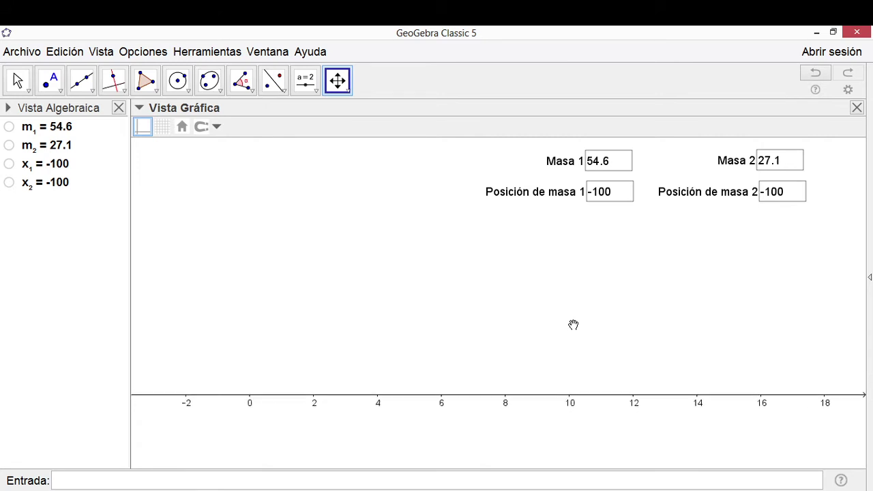
left_click_drag(516, 353, 596, 273)
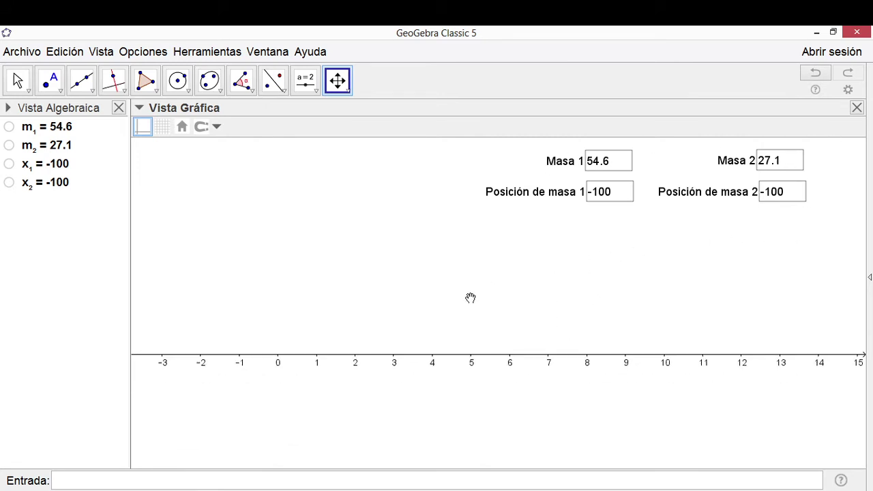
left_click_drag(438, 334, 484, 341)
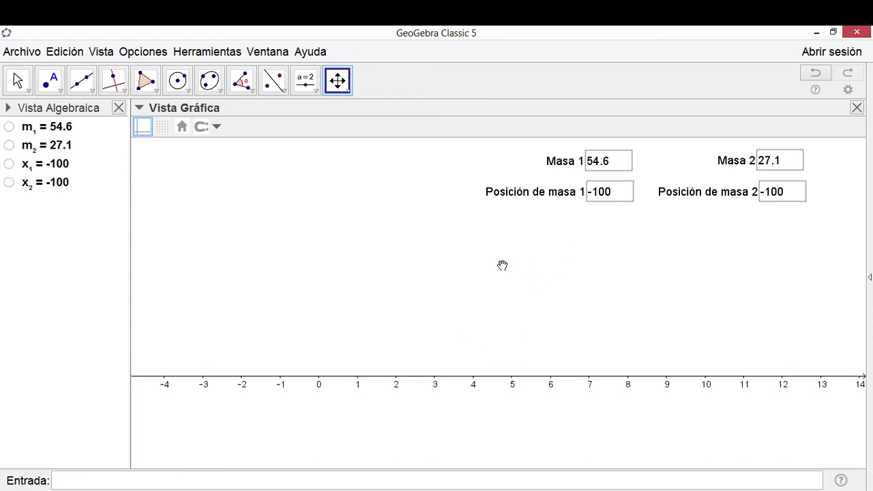
Step: Show the m_1 and m_2 sliders and place two points on the horizontal axis at about -1.4 and 5.68
left_click(9, 127)
left_click(9, 145)
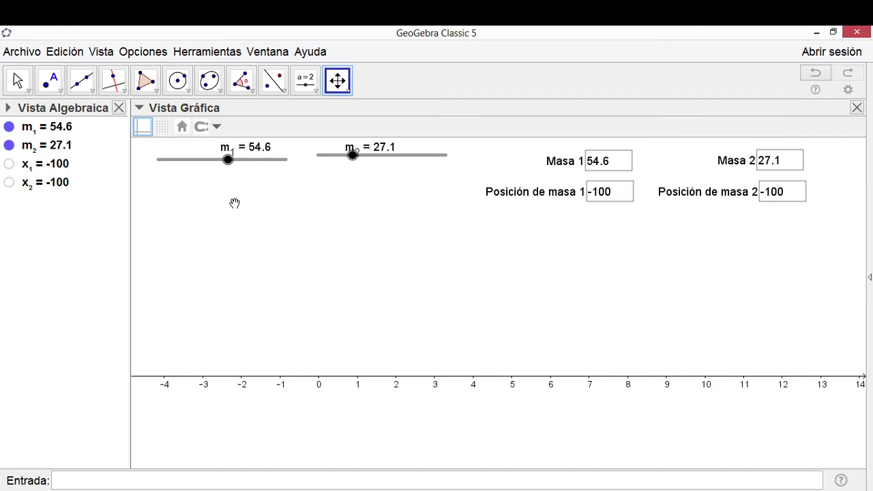
left_click(49, 81)
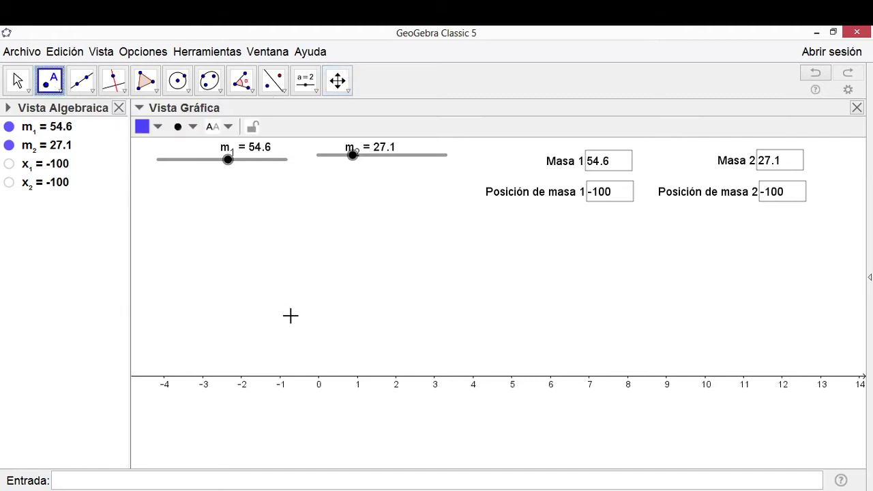
left_click(266, 381)
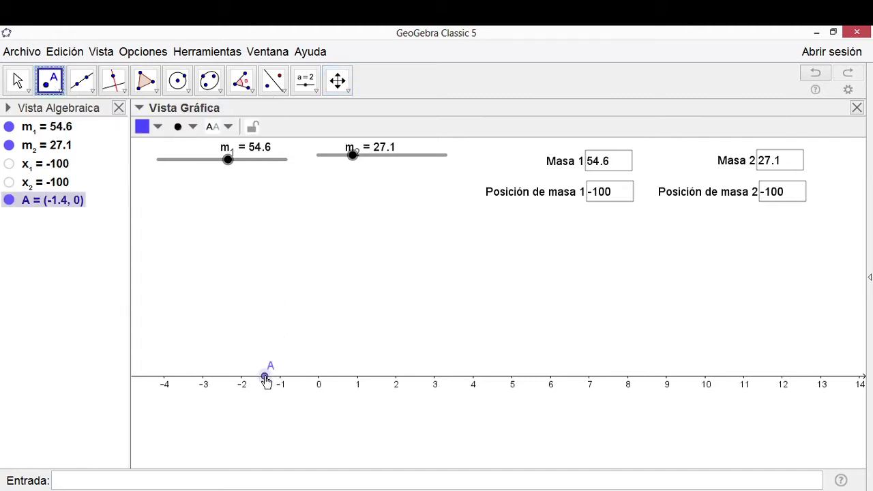
left_click(539, 379)
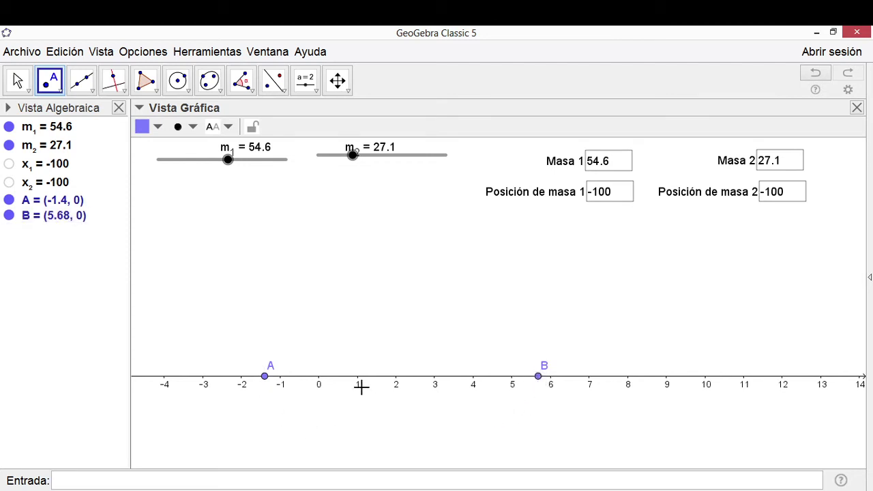
Step: Redefine point A as (x_1, 0) so that its position follows the x_1 value
right_click(266, 378)
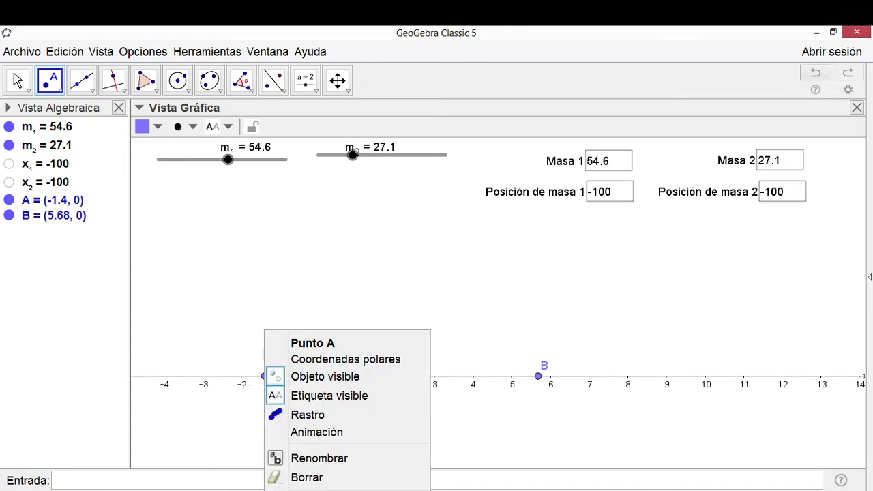
left_click(310, 466)
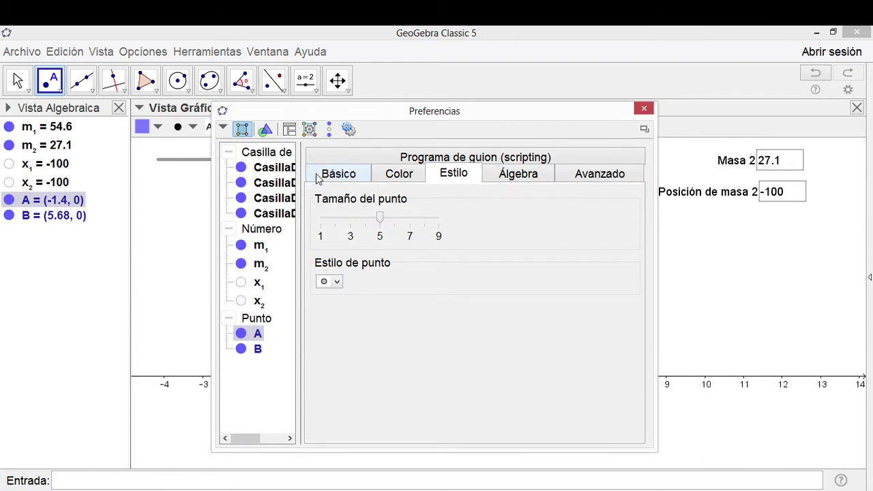
left_click(319, 179)
left_click(412, 231)
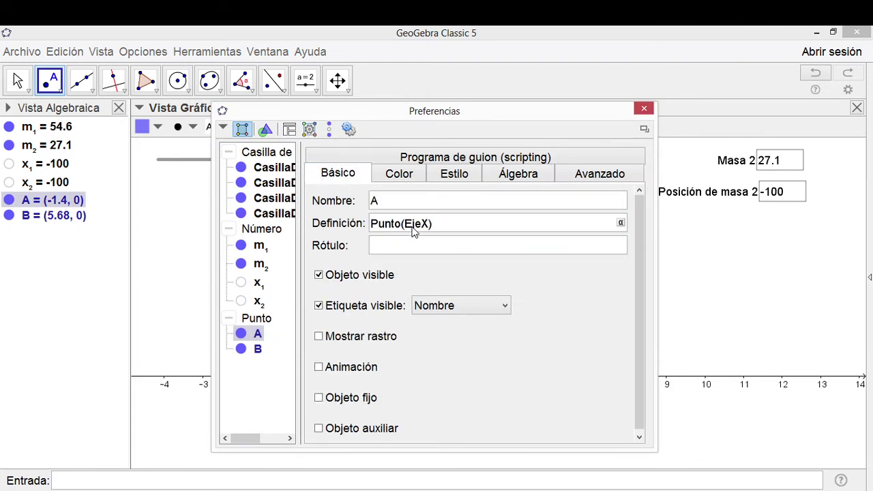
left_click_drag(436, 223, 371, 223)
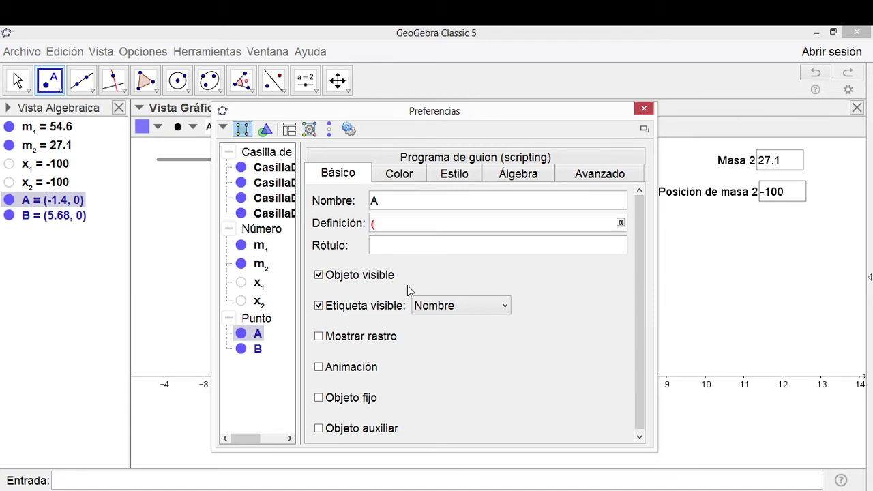
type("x_1, 0")
key("Return")
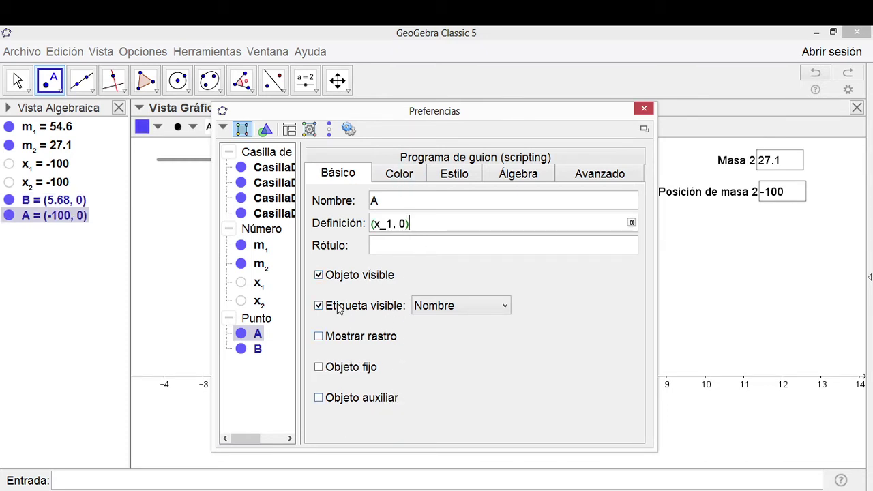
Step: Redefine point B as (x_2, 0) and close the preferences
left_click(257, 349)
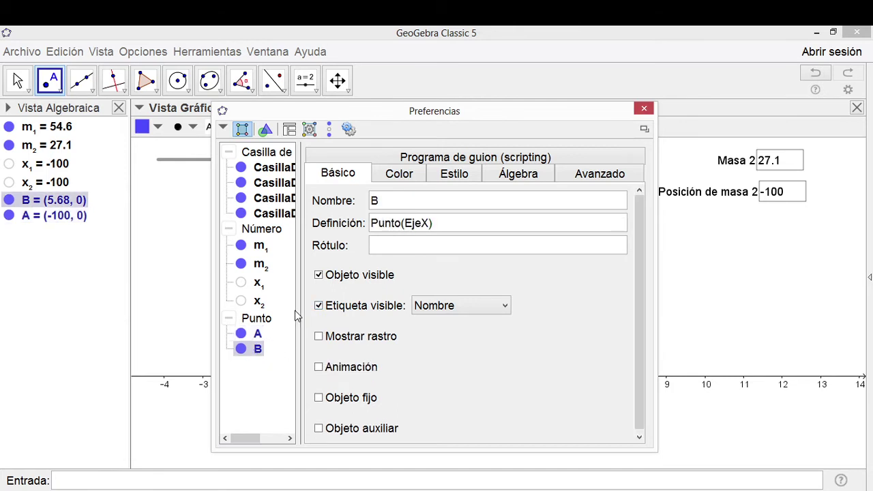
left_click(435, 223)
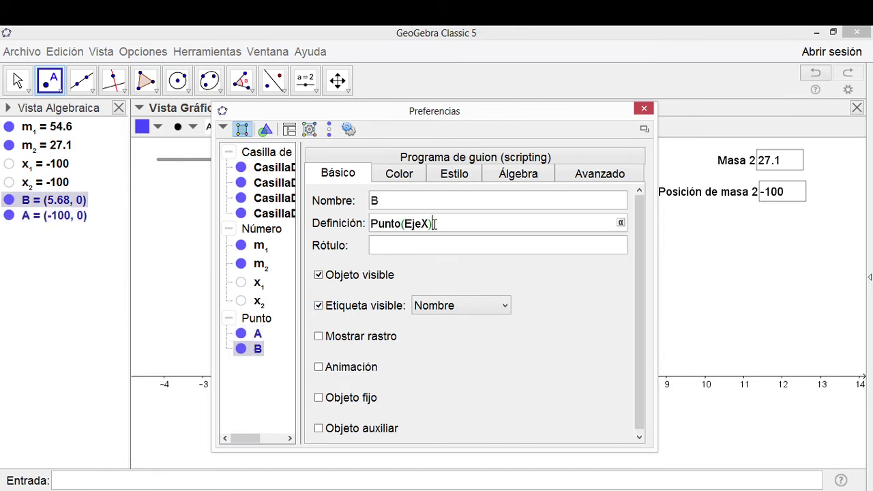
left_click(369, 224, "shift")
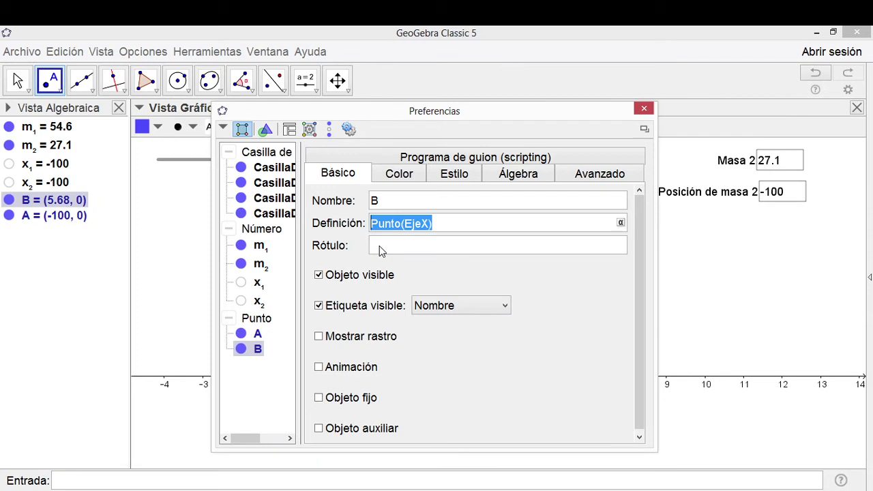
type("(")
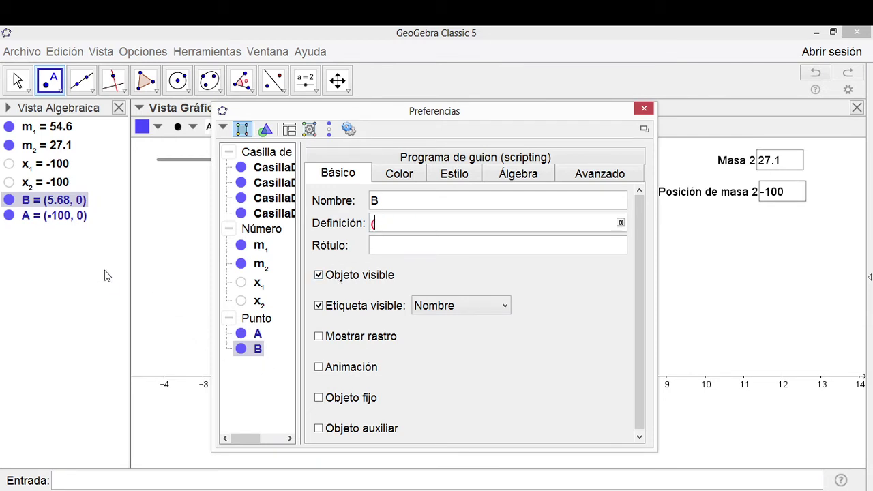
type("x_2, 0")
left_click(389, 246)
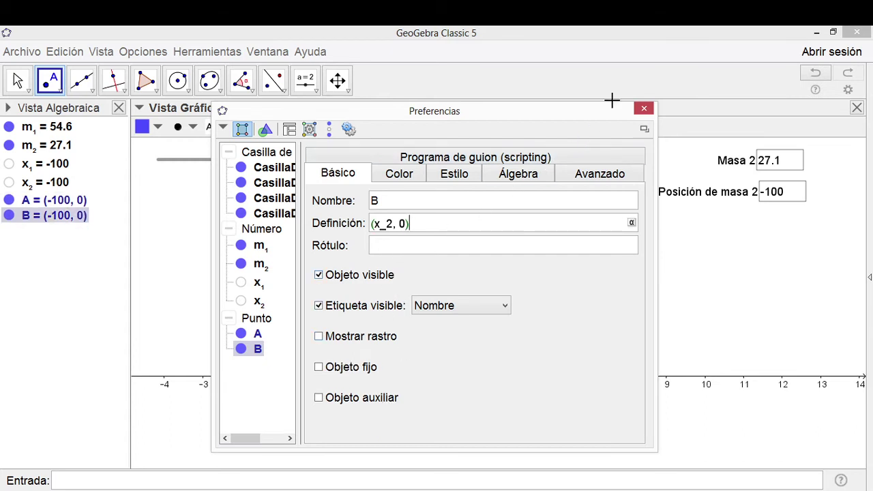
left_click(650, 111)
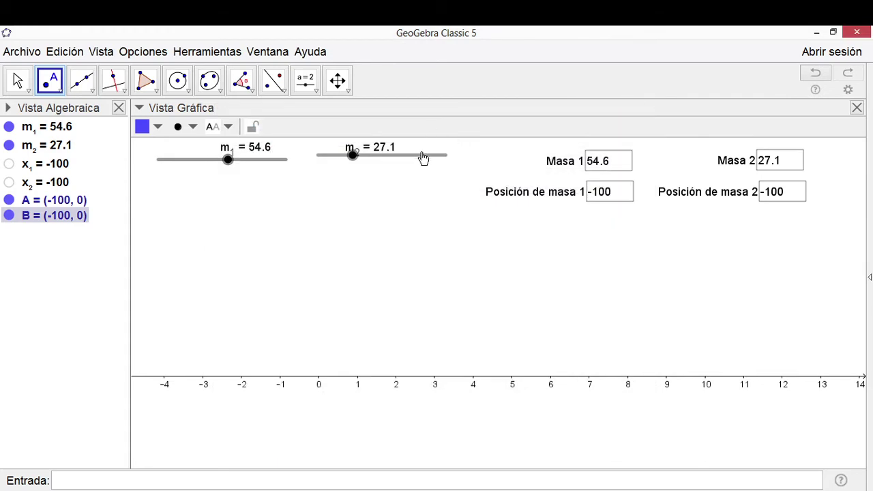
Step: Show the x_1 and x_2 sliders and set x_1 to 2 and x_2 to 8
left_click(9, 164)
left_click(9, 182)
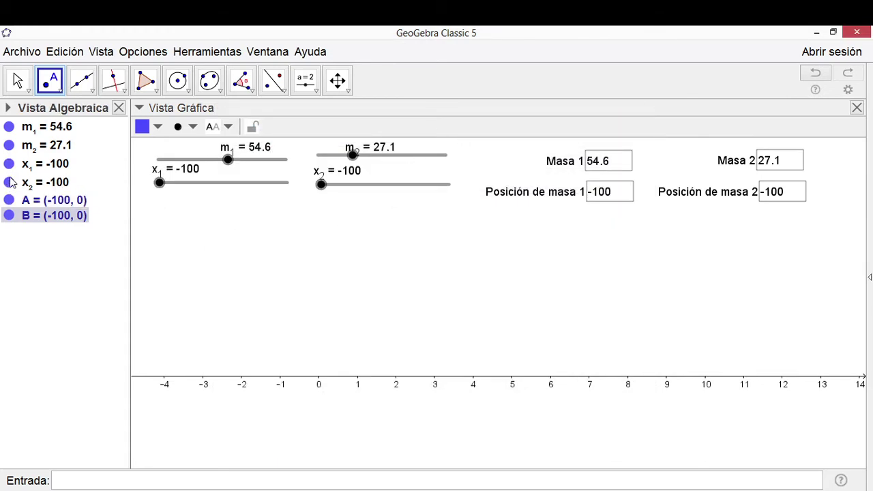
left_click(20, 80)
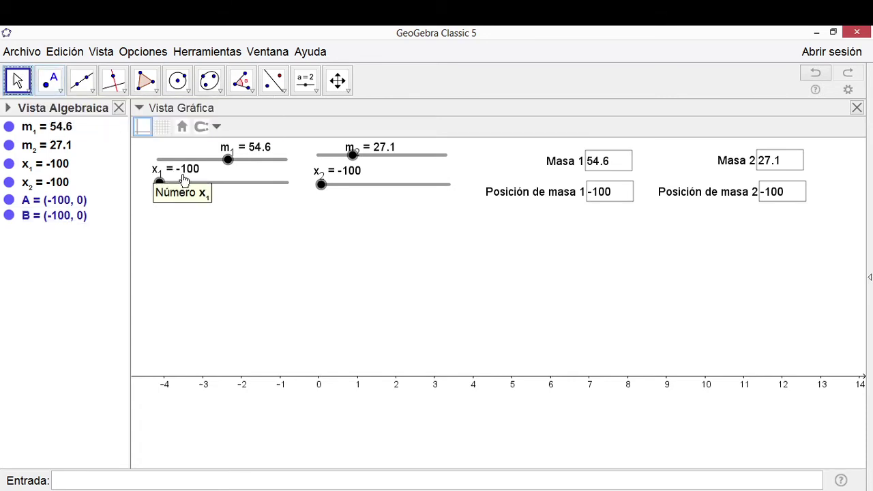
left_click_drag(159, 182, 226, 190)
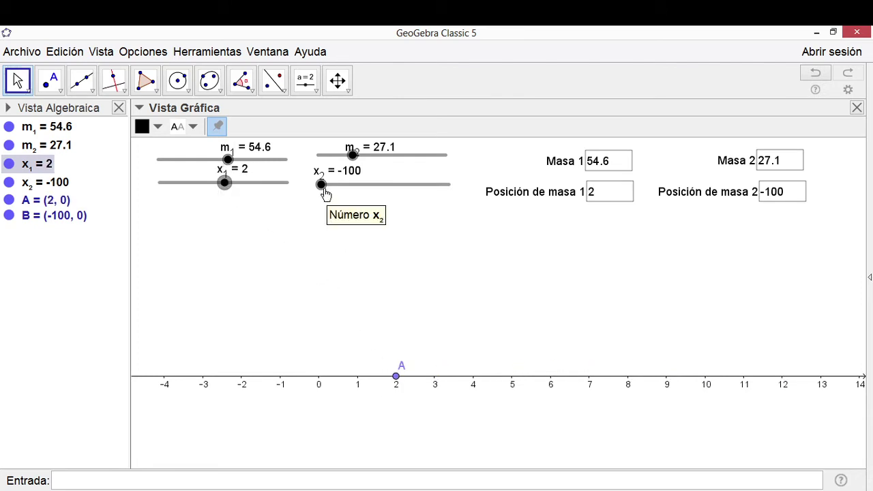
left_click_drag(325, 193, 389, 190)
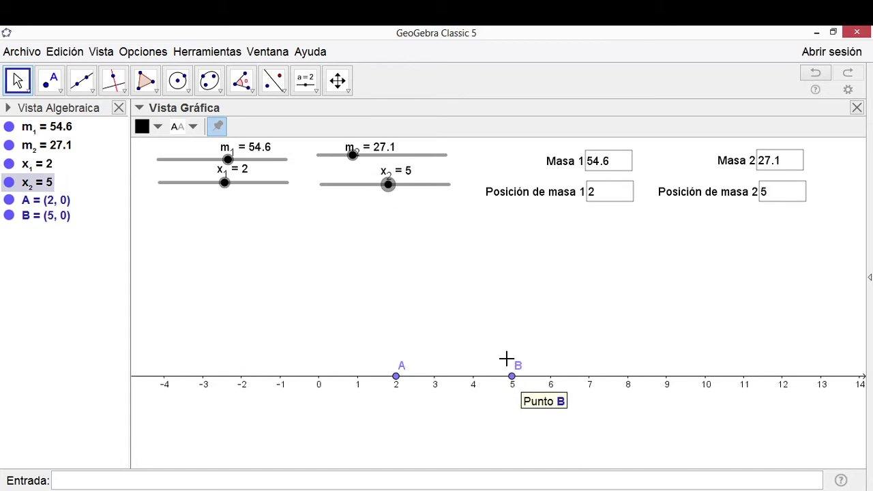
left_click_drag(388, 193, 391, 192)
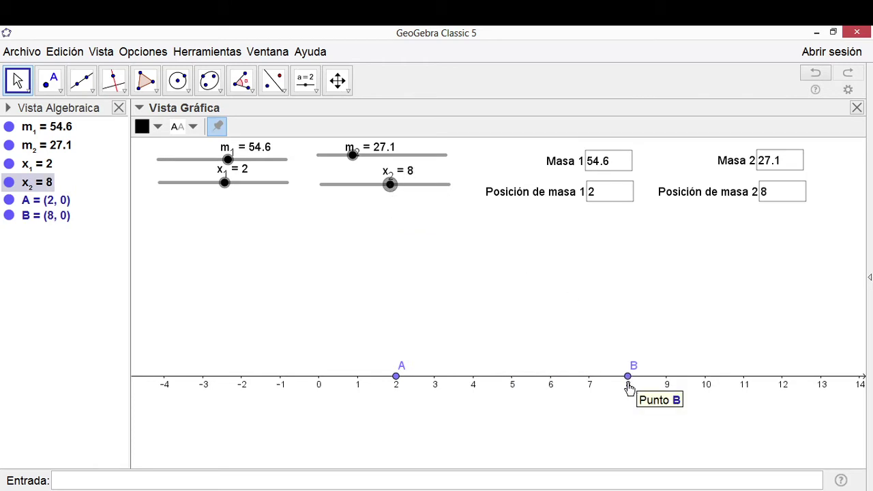
Step: Set the x_1 slider to -37 and locate point A on the axis to test the link
left_click_drag(221, 186, 200, 189)
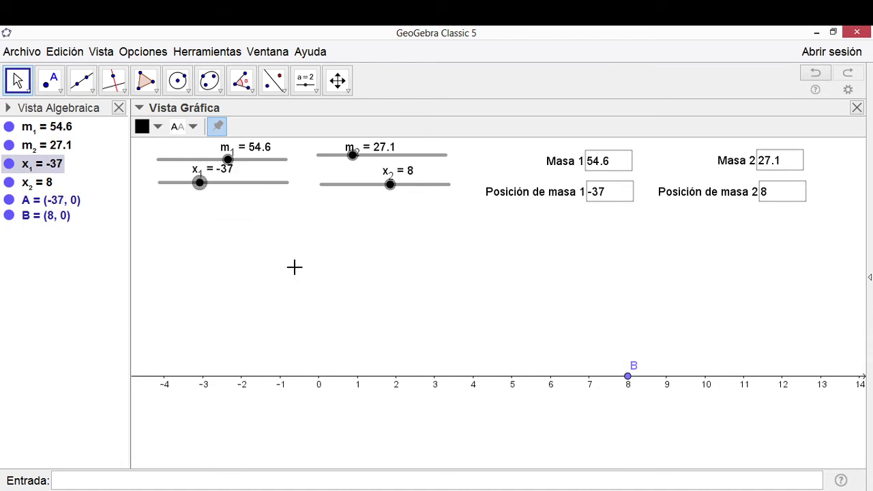
scroll(308, 278, "down", 3)
scroll(311, 278, "down", 15)
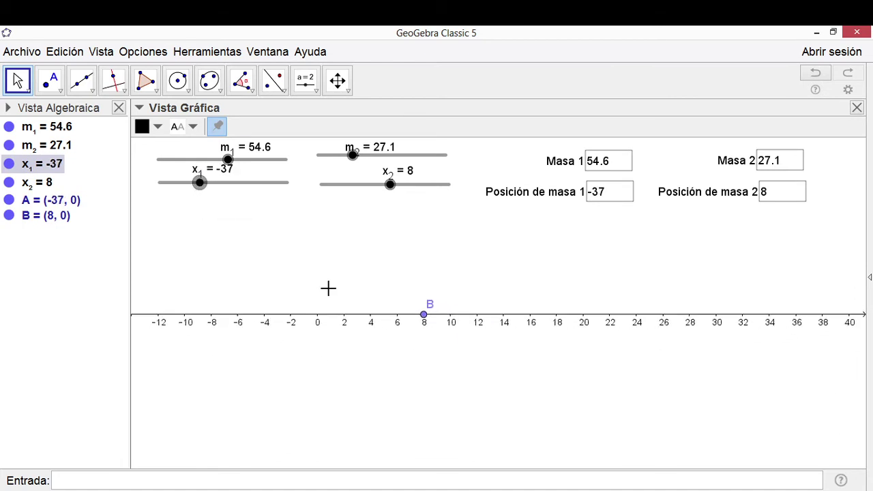
scroll(329, 298, "down", 5)
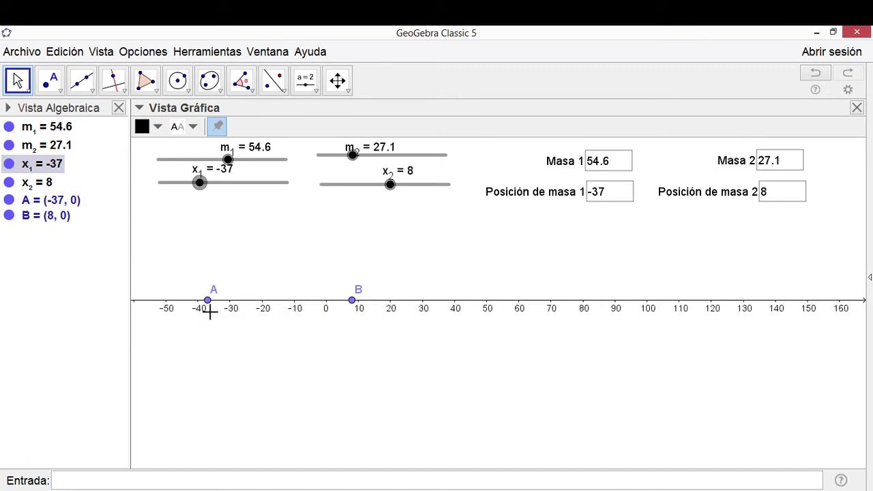
scroll(210, 311, "up", 12)
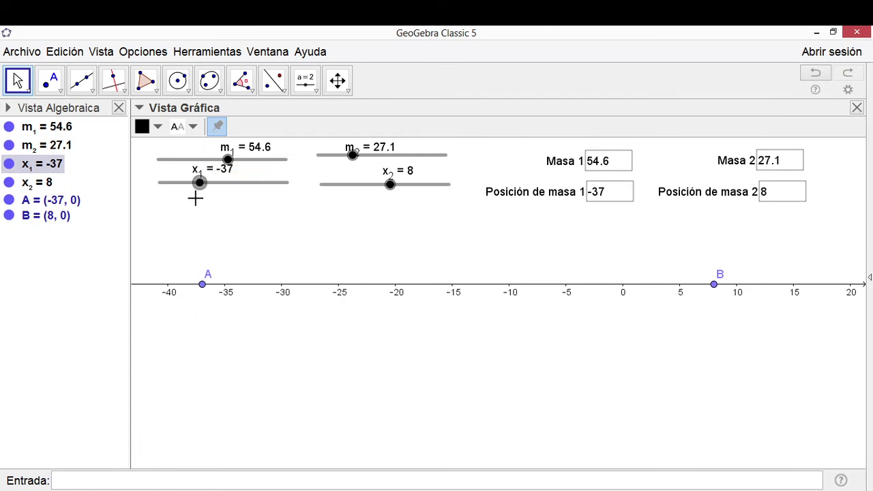
Step: Set the x_1 slider to 3
left_click_drag(199, 184, 230, 188)
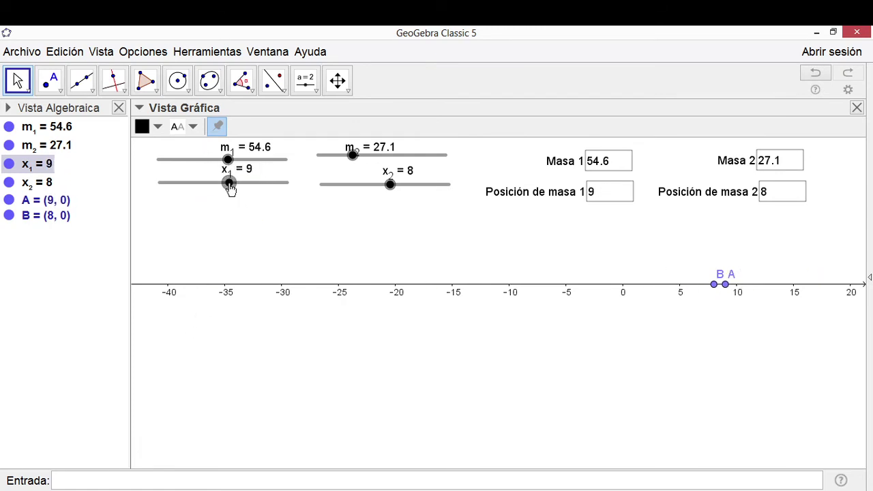
double_click(230, 189)
left_click(641, 110)
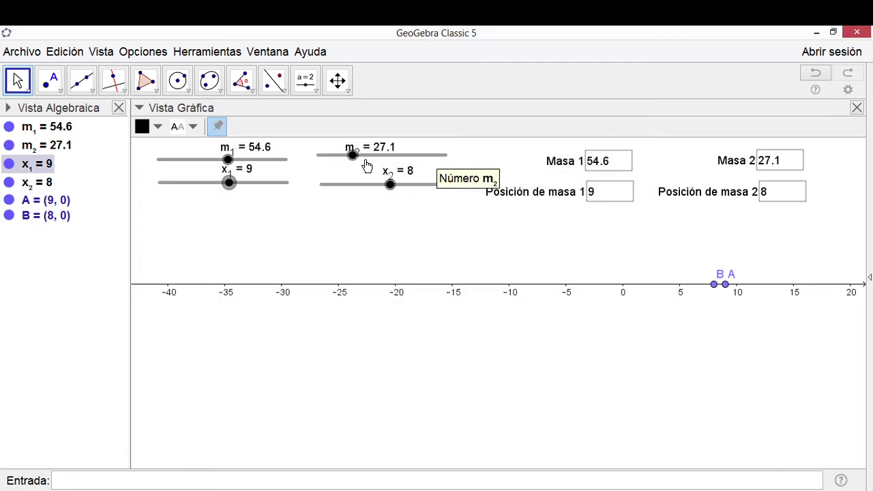
left_click_drag(230, 184, 226, 188)
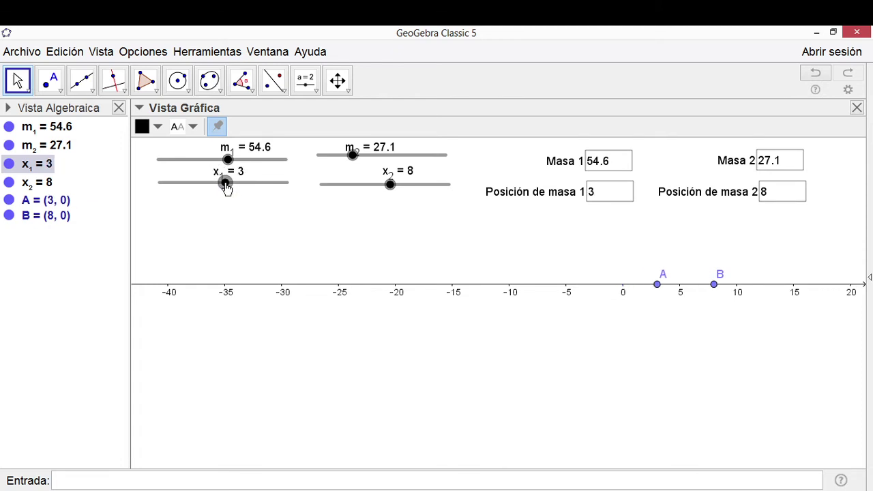
Step: Set the mass sliders to m_1 = 6 and m_2 = 8.5 with points A and B both in view
scroll(452, 298, "down", 2)
scroll(452, 298, "up", 5)
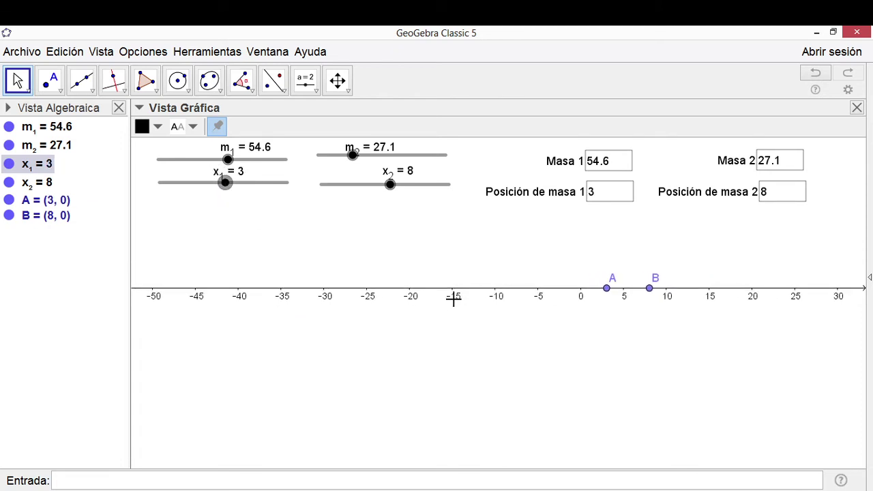
scroll(463, 290, "up", 1)
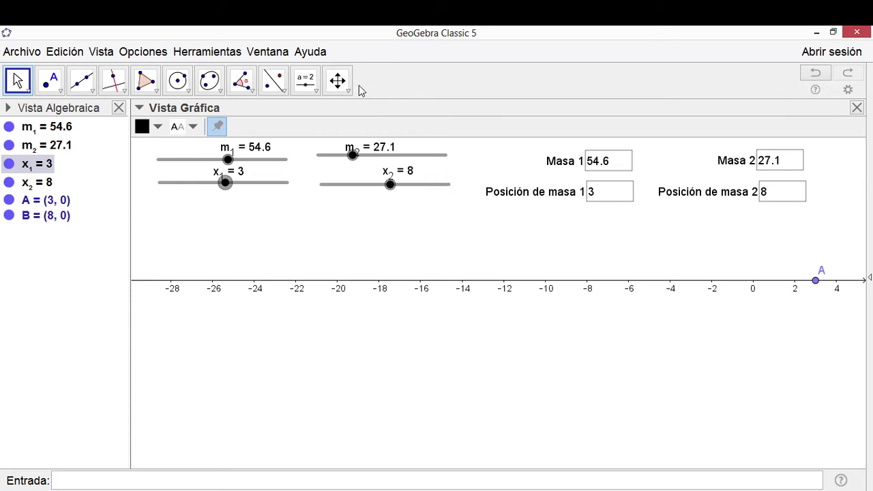
left_click(339, 80)
left_click_drag(701, 292, 299, 332)
scroll(341, 326, "up", 4)
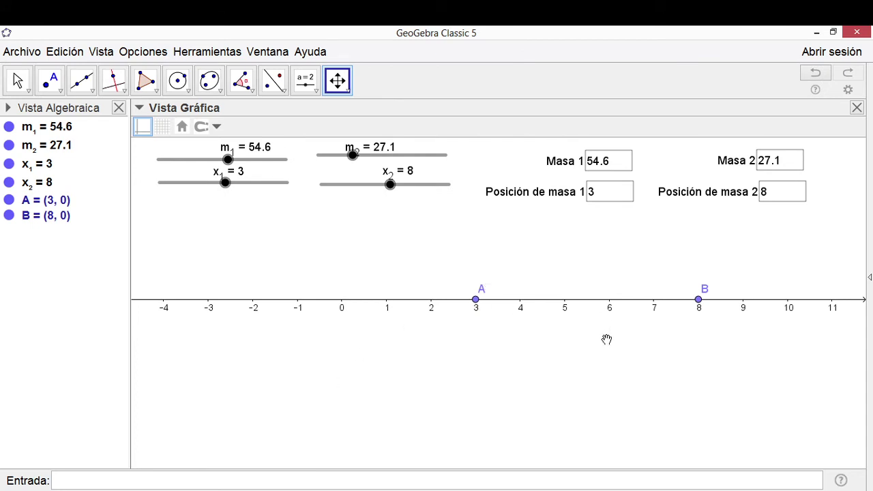
left_click_drag(592, 398, 438, 413)
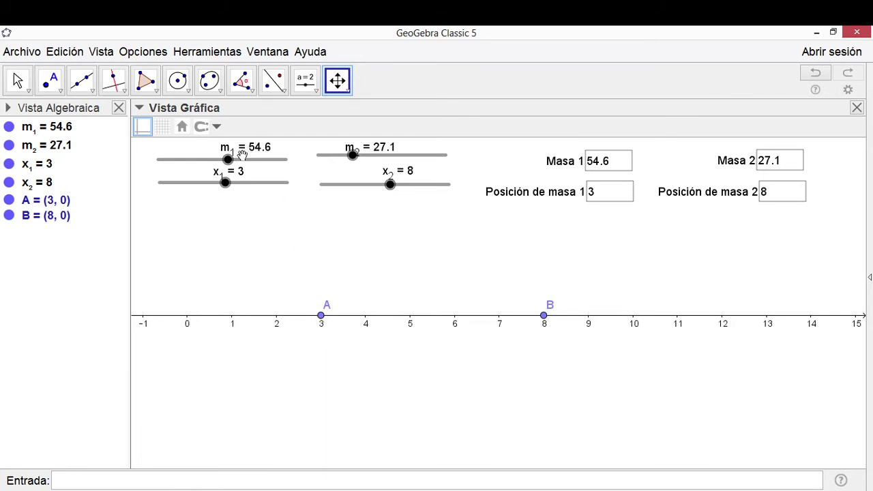
left_click(18, 81)
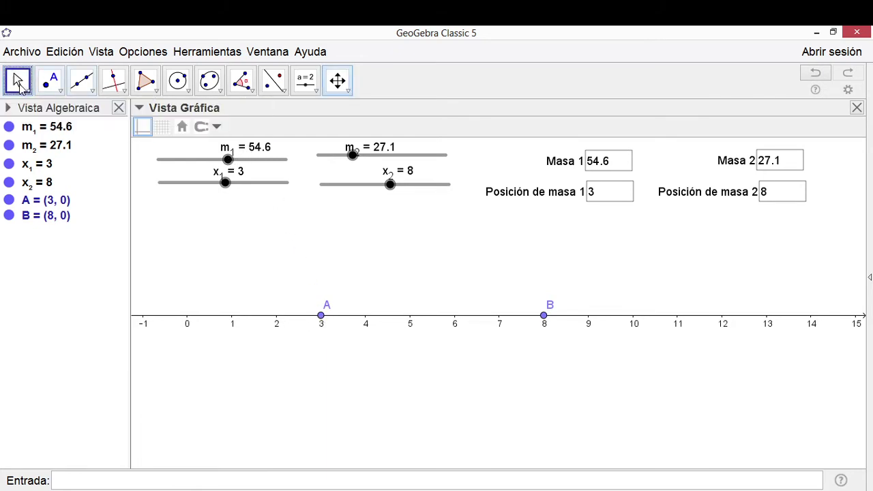
left_click_drag(226, 161, 166, 161)
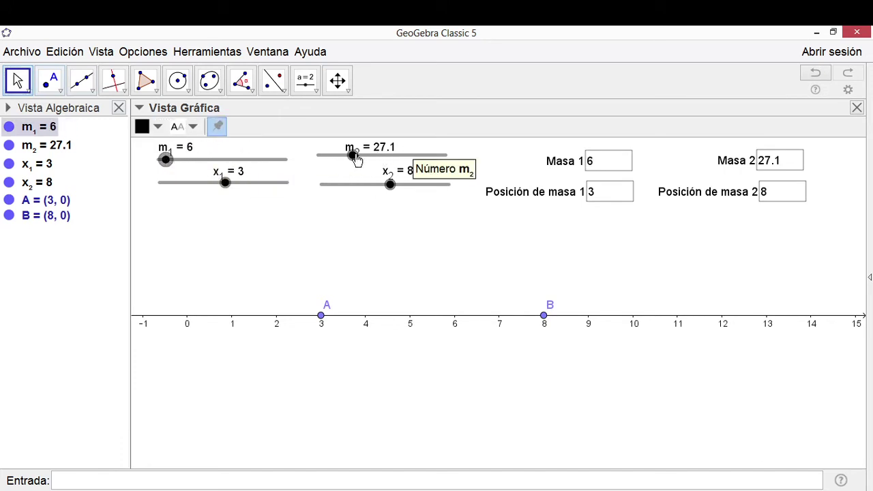
left_click_drag(352, 158, 365, 144)
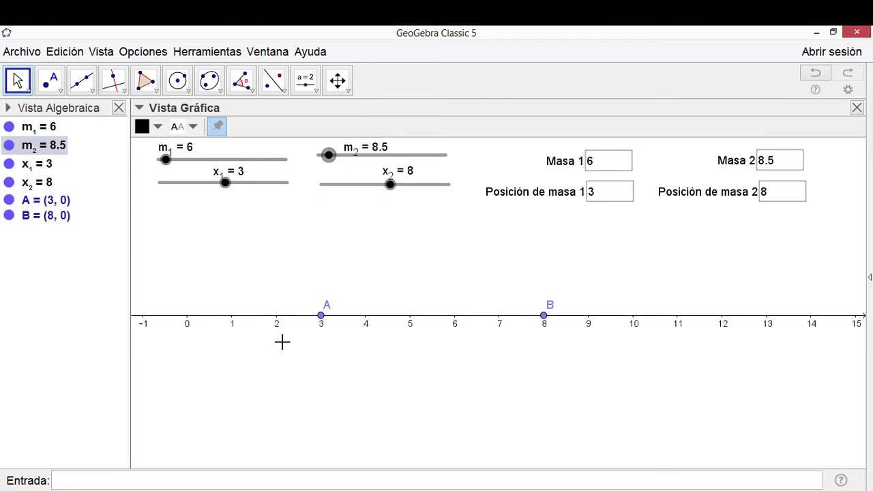
Step: Add the on-update script TamañoPunto(A, m_1) to the m_1 slider
right_click(178, 161)
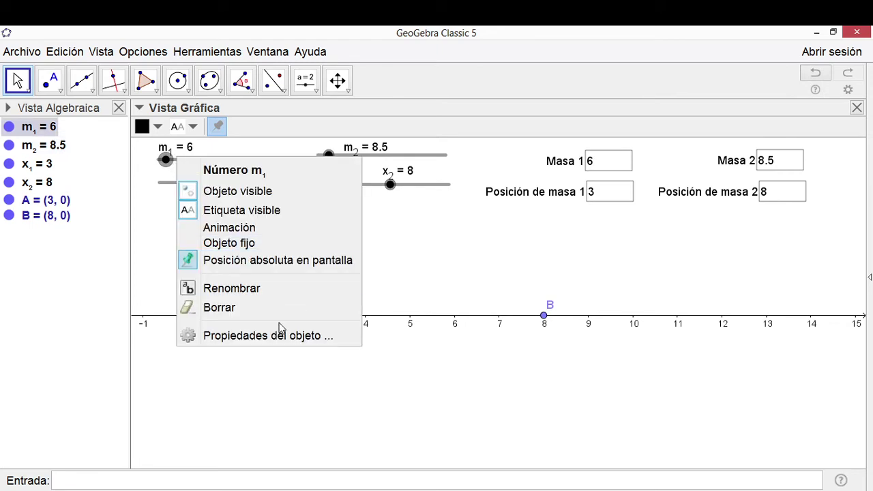
left_click(286, 341)
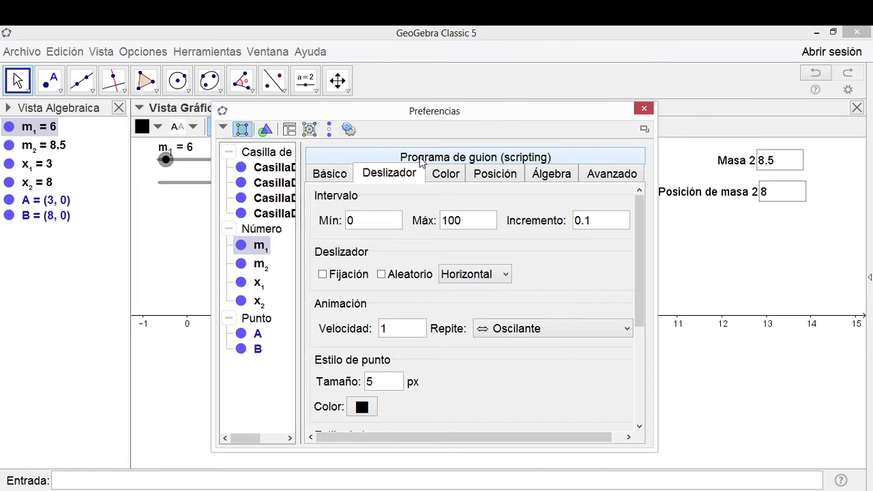
left_click(420, 162)
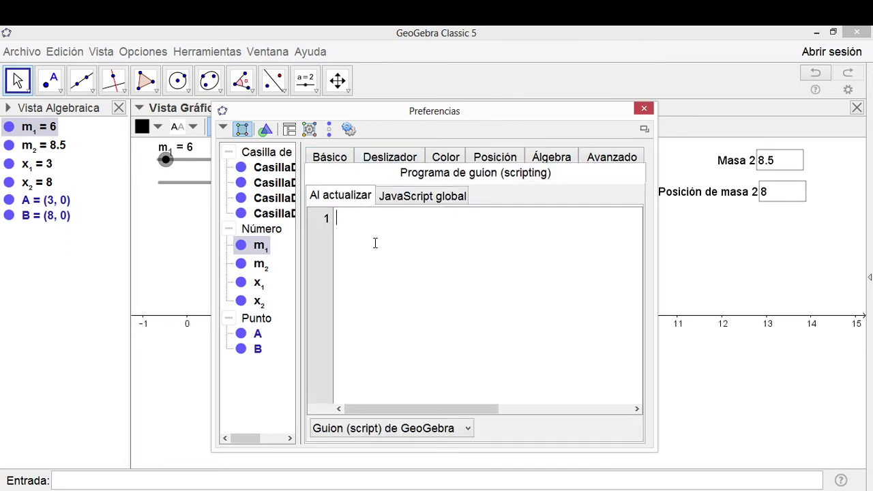
type("Pun")
type("Ta")
type("ma")
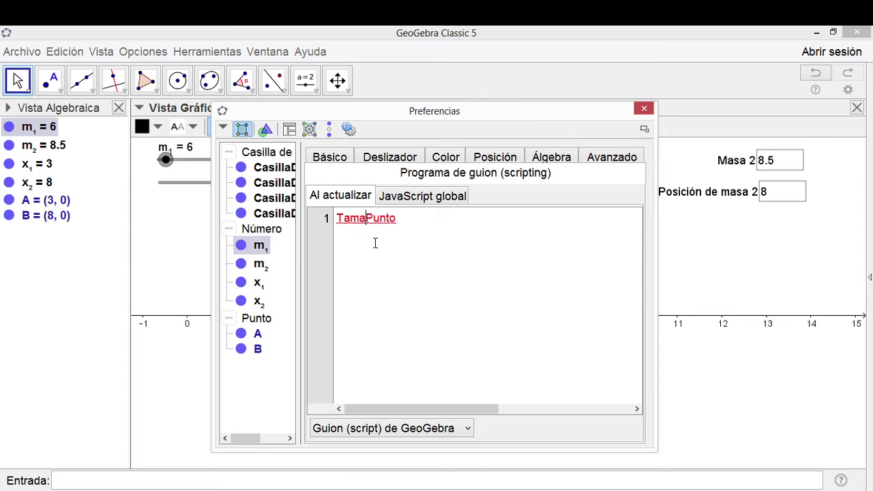
type("ño")
type("(A, m")
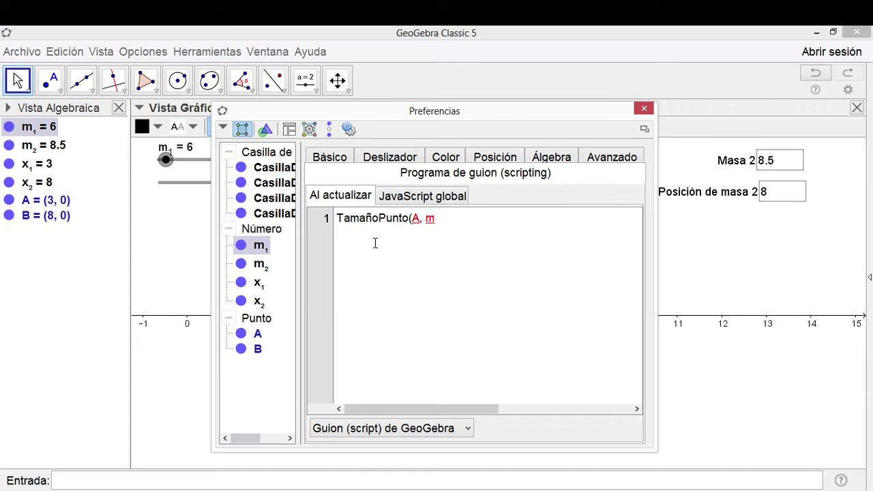
type("1")
Step: Copy the m_1 script to the m_2 slider's on-update script and adapt it to TamañoPunto(B, m_2)
left_click_drag(478, 218, 328, 200)
key("ctrl+c")
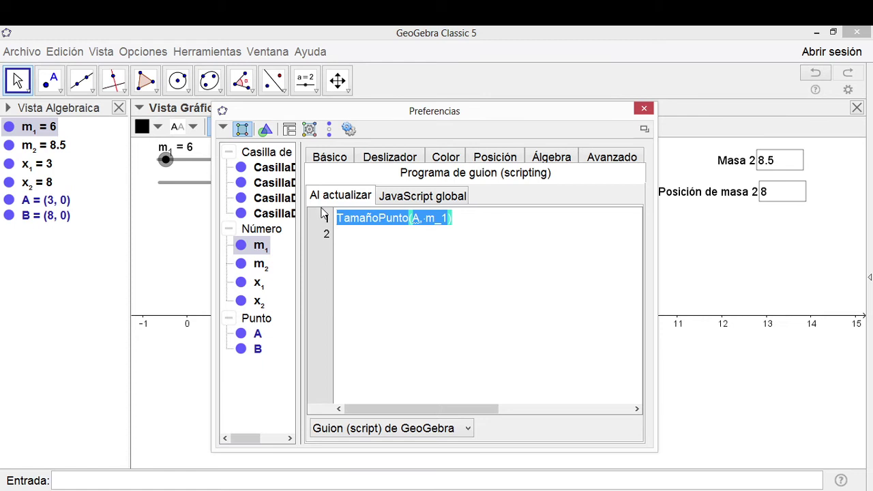
left_click(258, 265)
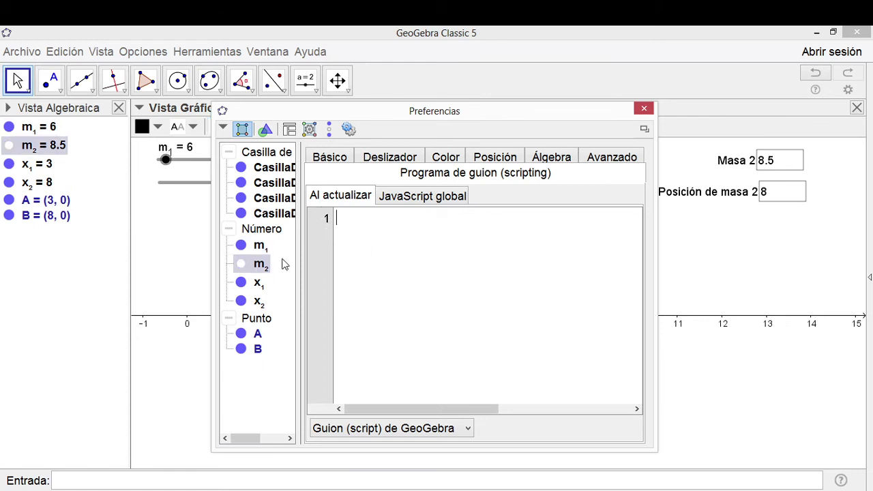
left_click(240, 263)
key("ctrl+v")
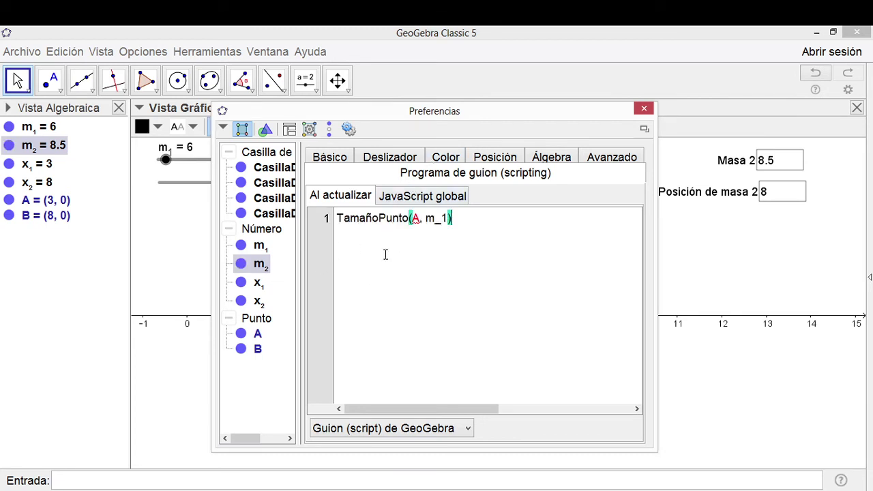
double_click(415, 218)
type("B")
left_click(261, 249)
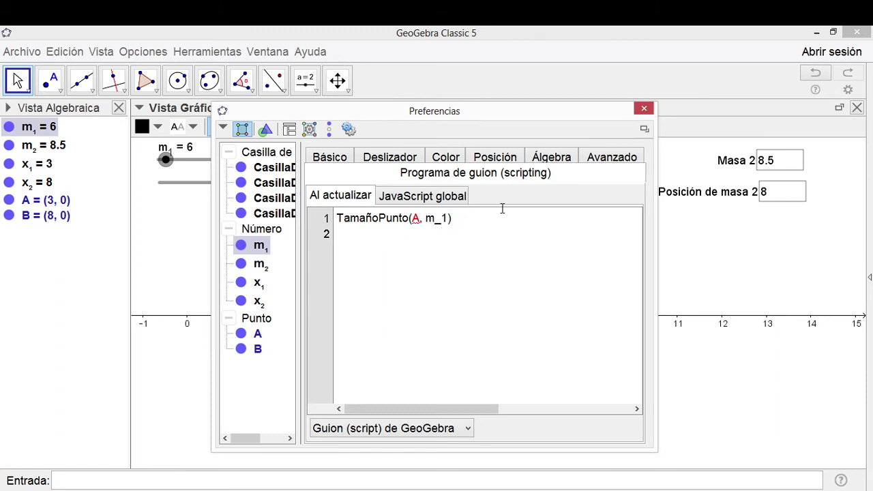
left_click(263, 264)
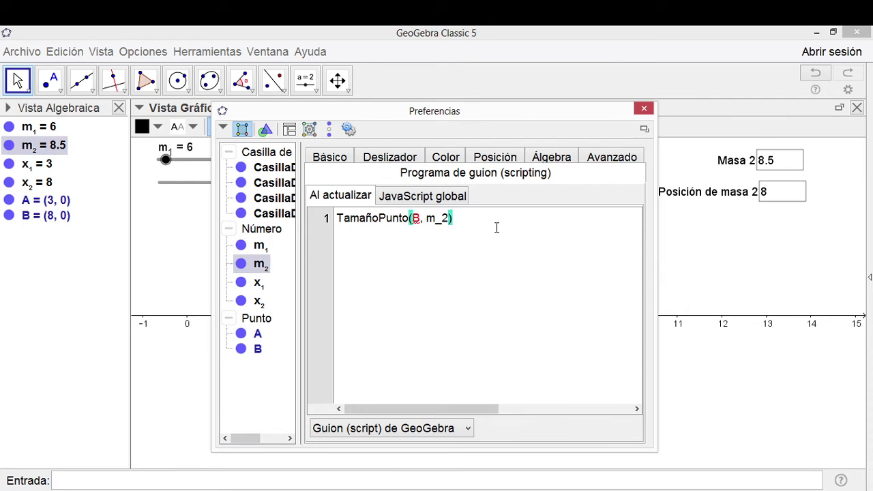
key("Return")
left_click(643, 108)
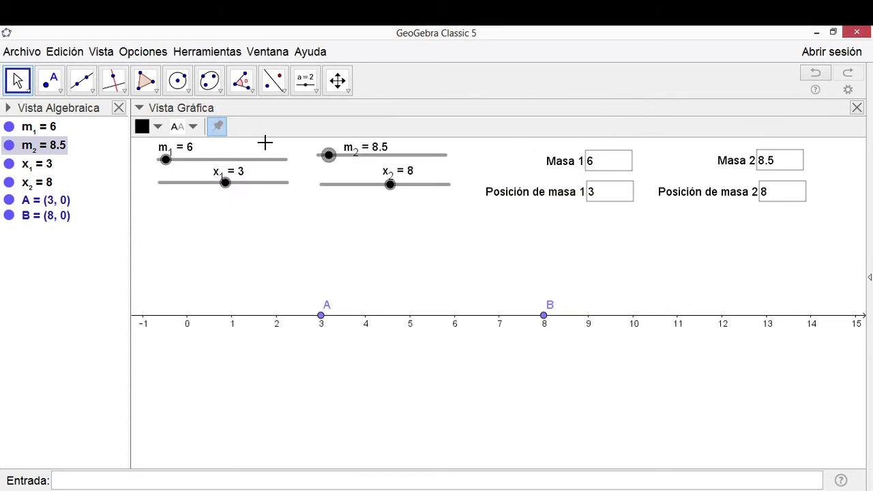
Step: Test the point scaling by setting the m_1 slider to 81.5, the m_2 slider to 65 and the Masa 2 box to 65.3
left_click_drag(163, 167, 263, 157)
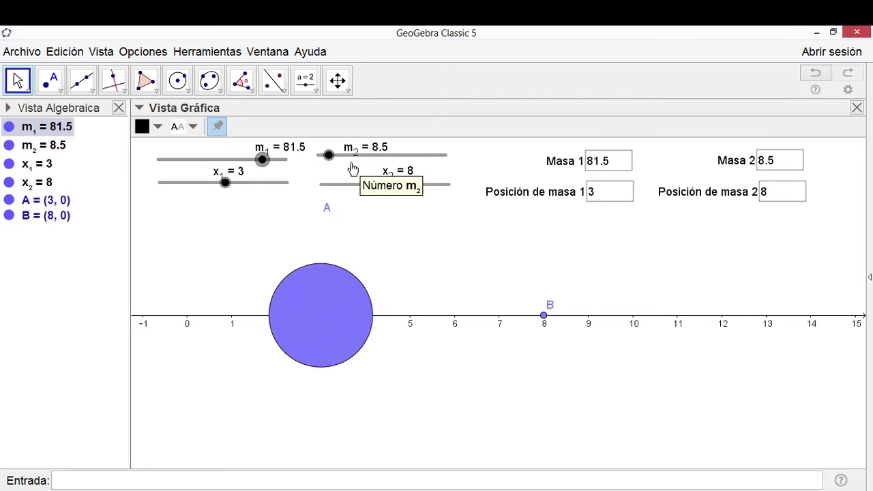
left_click_drag(328, 155, 401, 155)
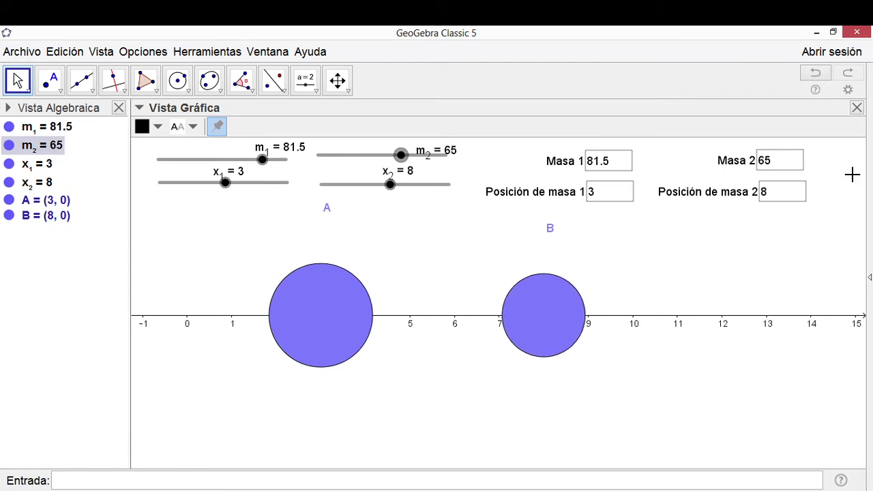
left_click(779, 160)
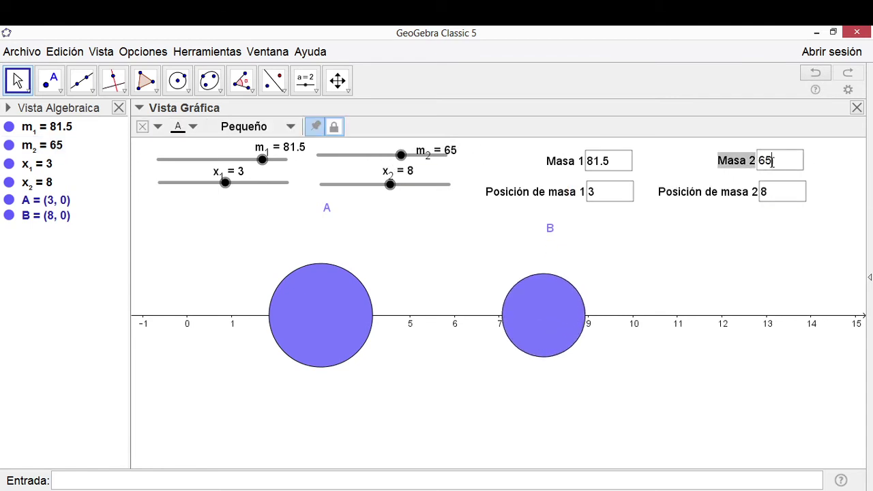
left_click_drag(772, 161, 757, 172)
type("6")
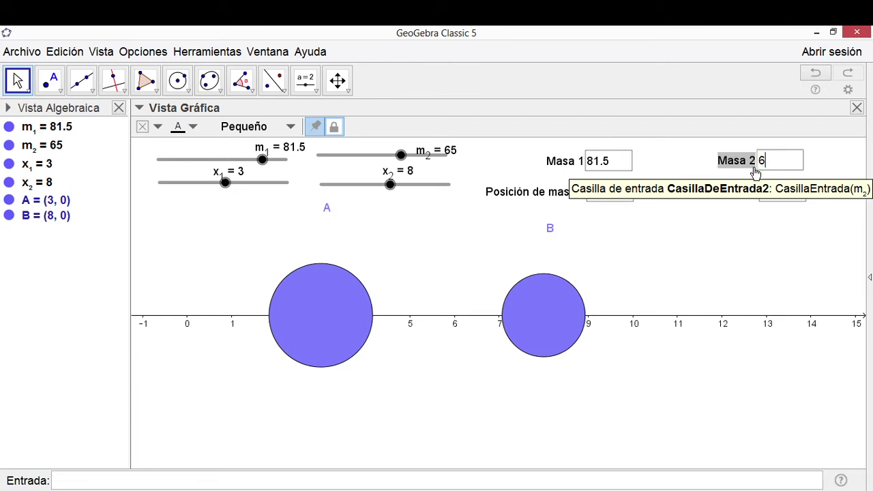
type("5.3")
key("Return")
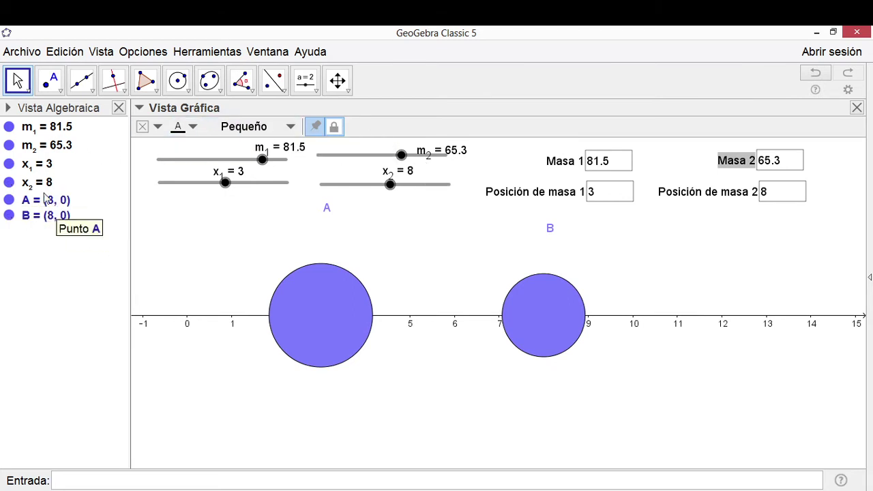
Step: Hide the x_2, x_1, m_1 and m_2 sliders in the graphics view
left_click(12, 184)
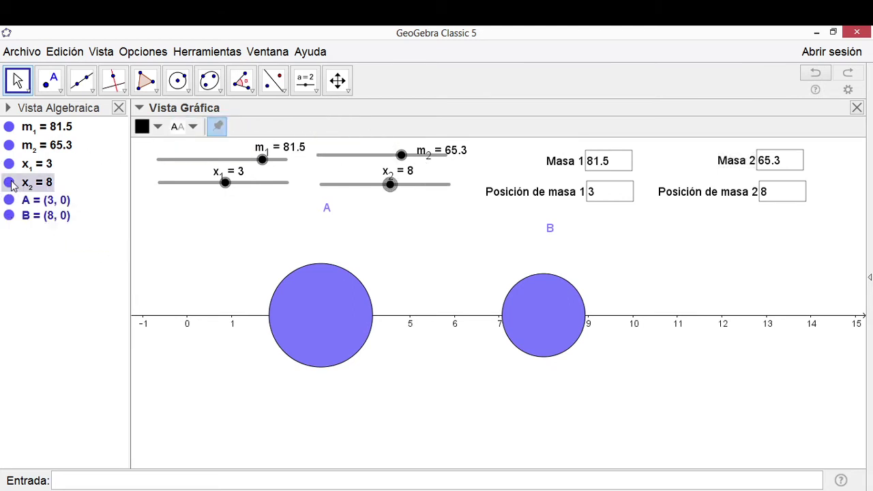
left_click(9, 183)
left_click(9, 164)
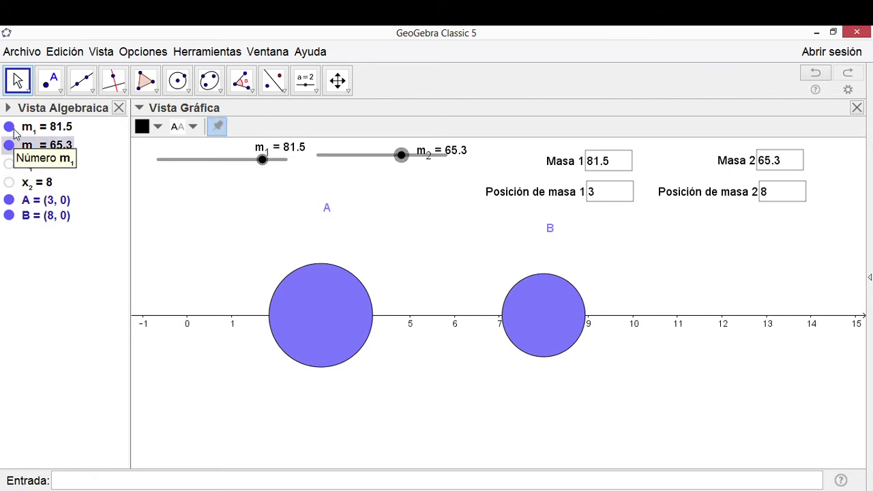
left_click(9, 127)
left_click(9, 145)
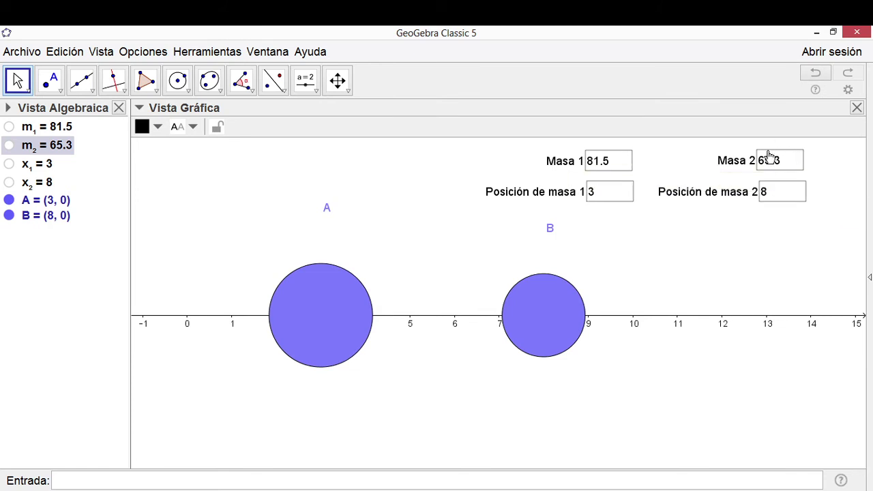
Step: Show the x_1 and x_2 sliders briefly and hide them again
left_click(9, 185)
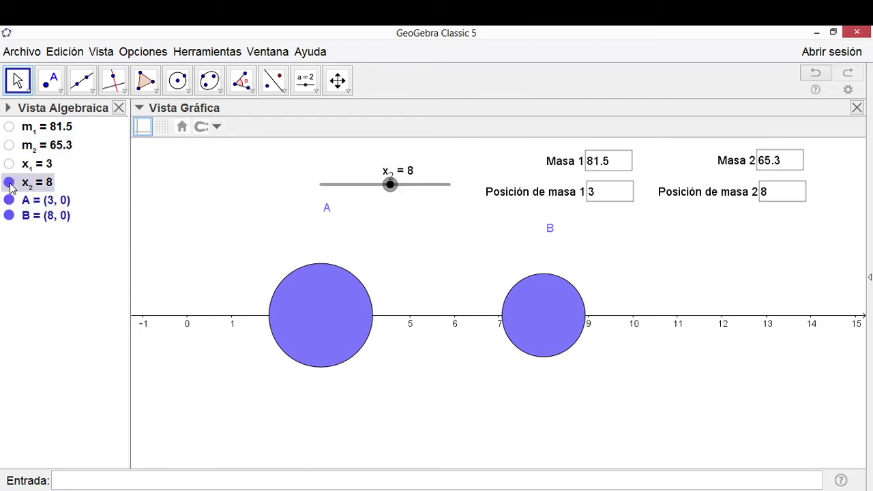
left_click(9, 165)
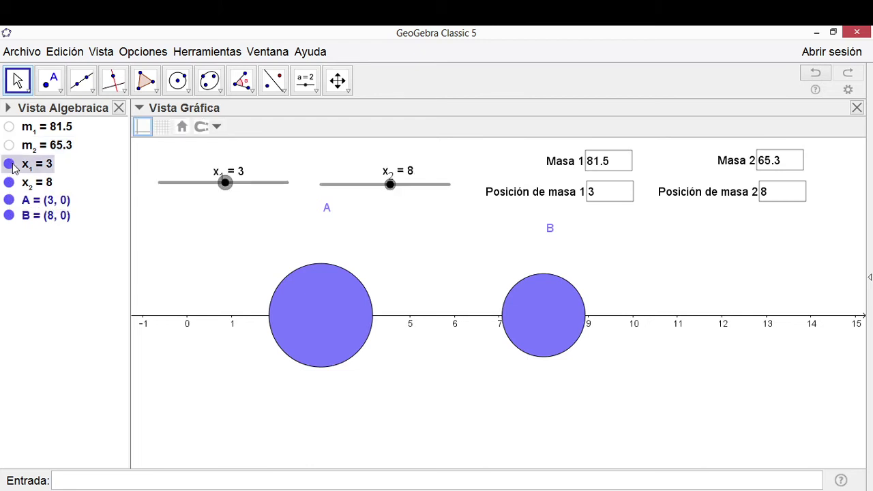
left_click(9, 164)
left_click(9, 182)
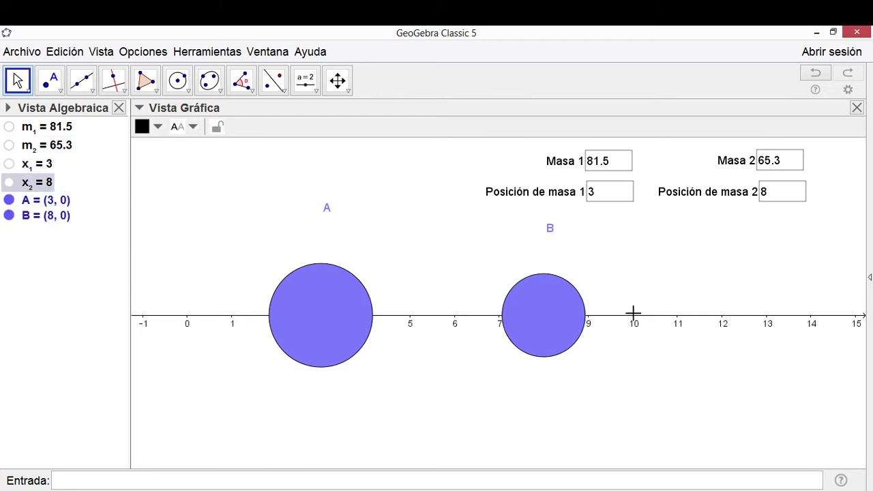
Step: Set Masa 1 to 3 and Masa 2 to 6 in their input boxes
left_click(612, 160)
left_click_drag(611, 160, 583, 165)
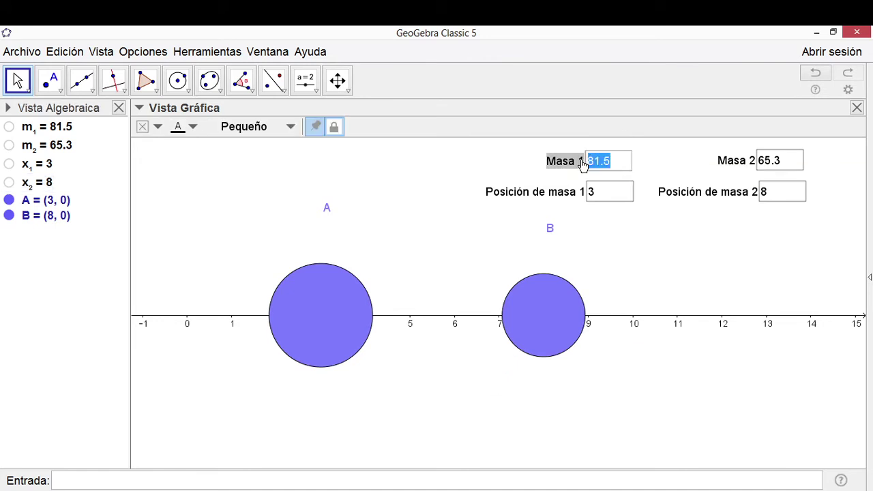
type("3")
key("Return")
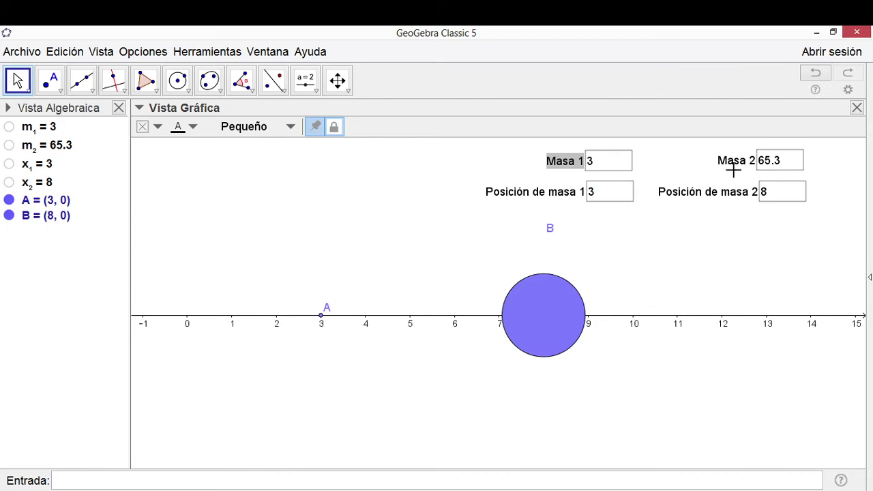
left_click(794, 158)
left_click_drag(791, 158, 739, 153)
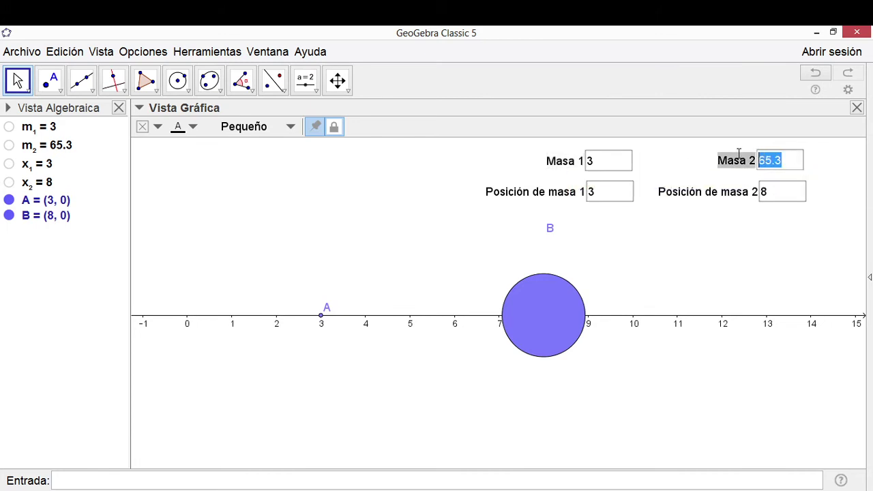
type("6")
key("Return")
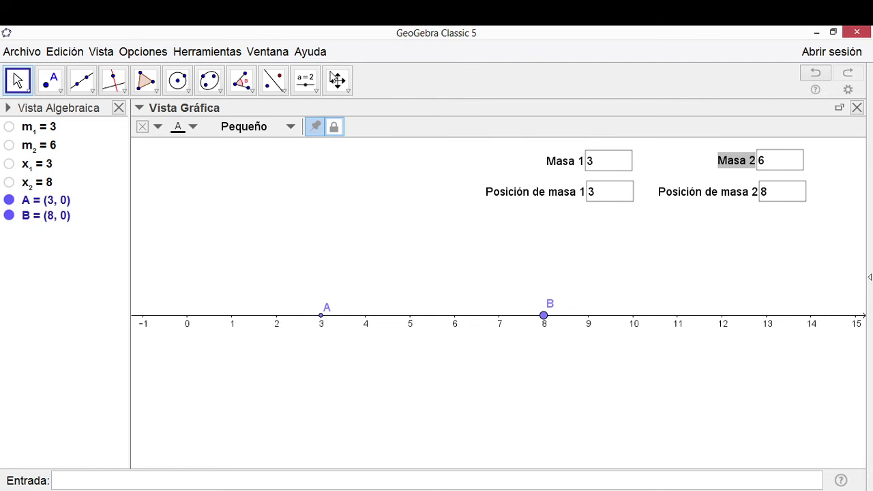
Step: Start a text object below the axis containing x_c_m, formatted as a LaTeX formula
left_click(315, 92)
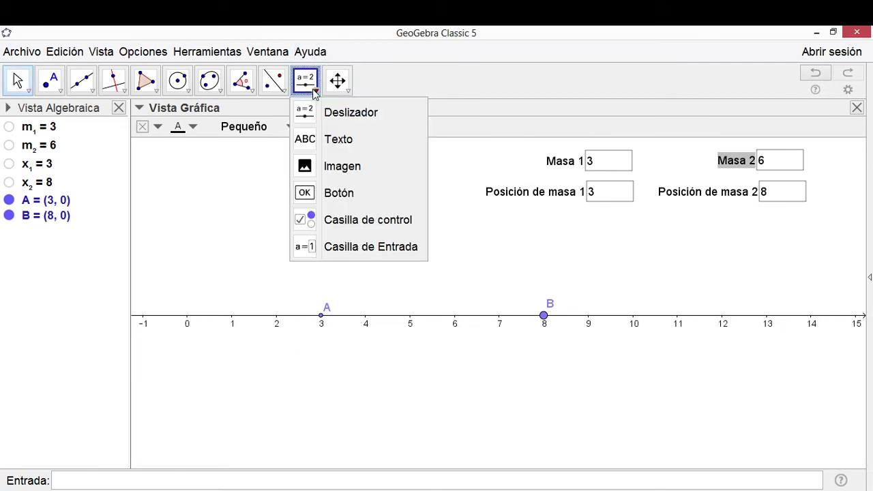
left_click(349, 141)
left_click(288, 421)
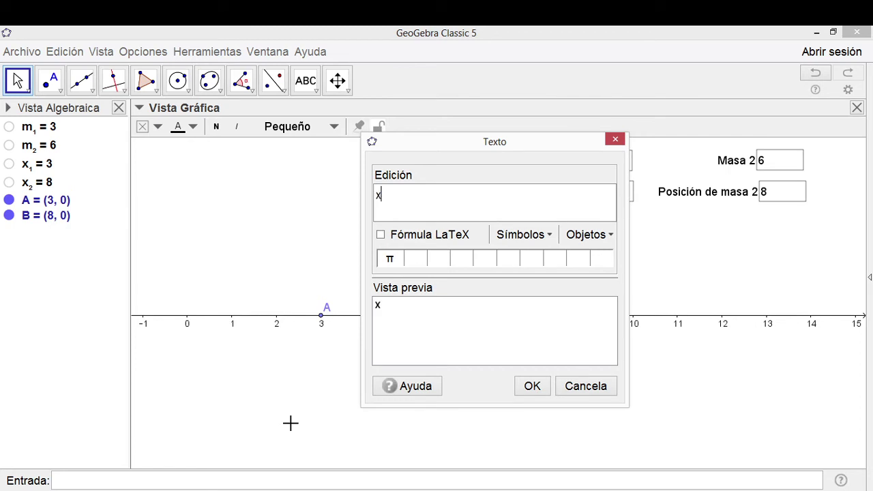
type("x_c_m")
left_click(379, 236)
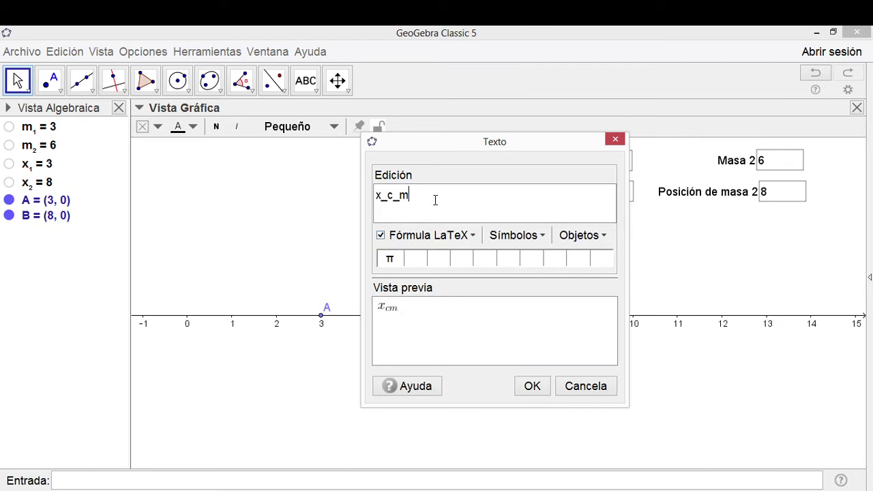
Step: Extend the formula with an equals sign and the fraction \frac{1}{M}
type("=")
left_click(450, 234)
left_click(539, 260)
double_click(445, 195)
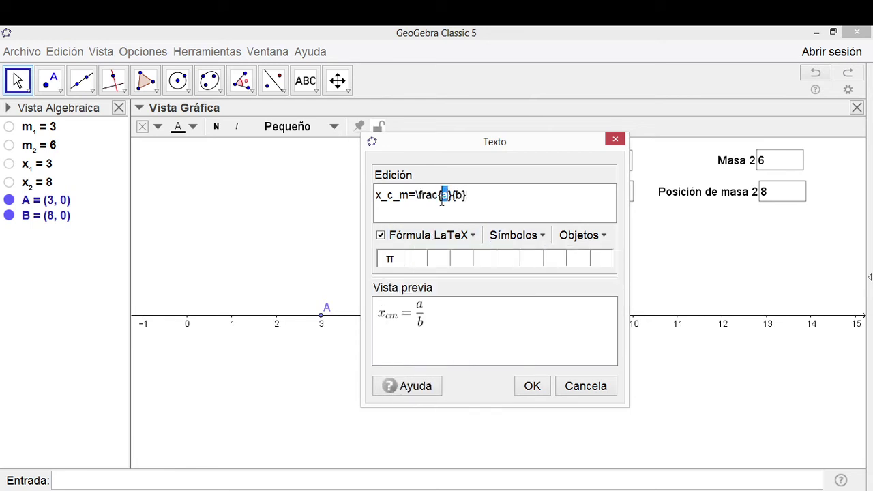
type("1")
key("Right")
key("Right")
type("M")
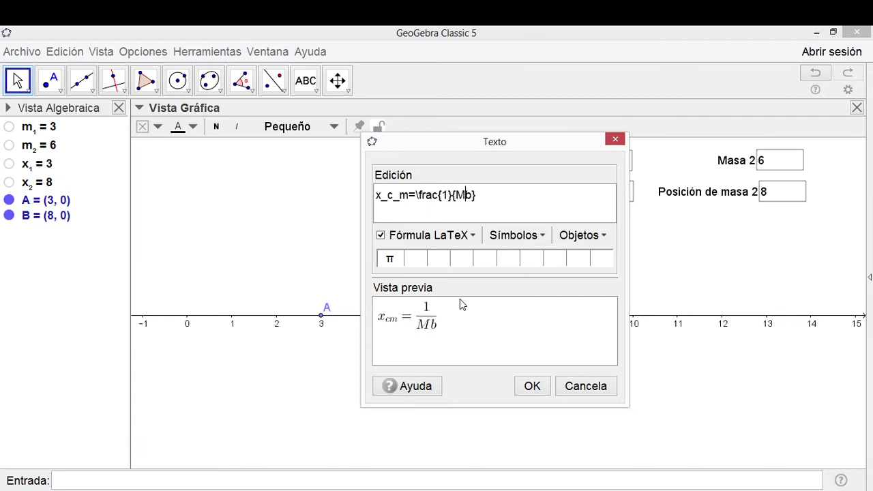
key("Delete")
Step: Complete the formula with (m_1x_1+m_2x_2) and insert the text
type("(")
key("Left")
type("m_1x_1")
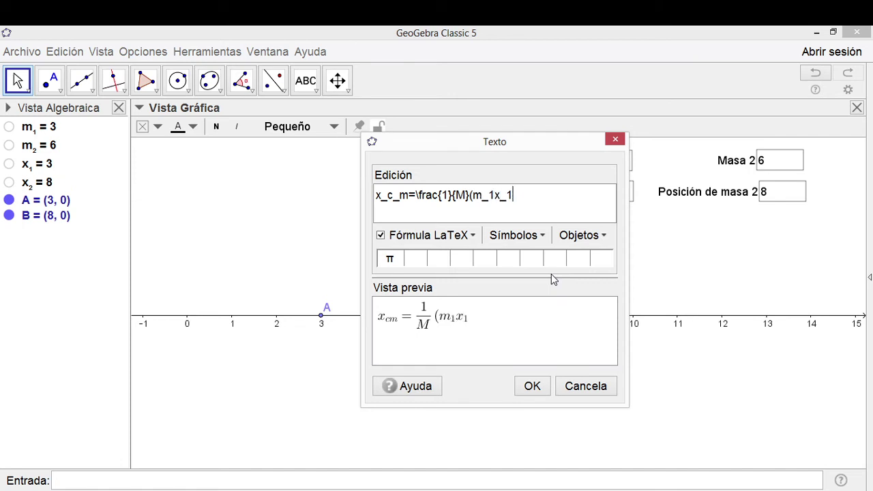
type("+m_2x_2")
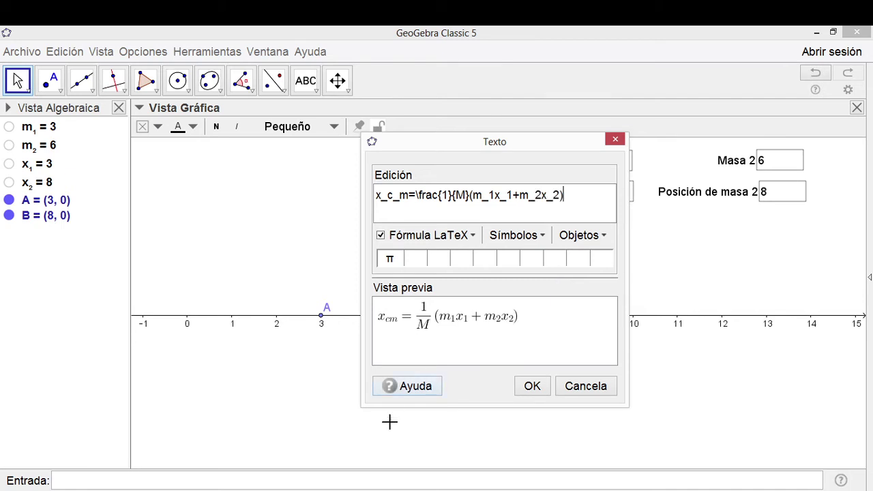
left_click(532, 386)
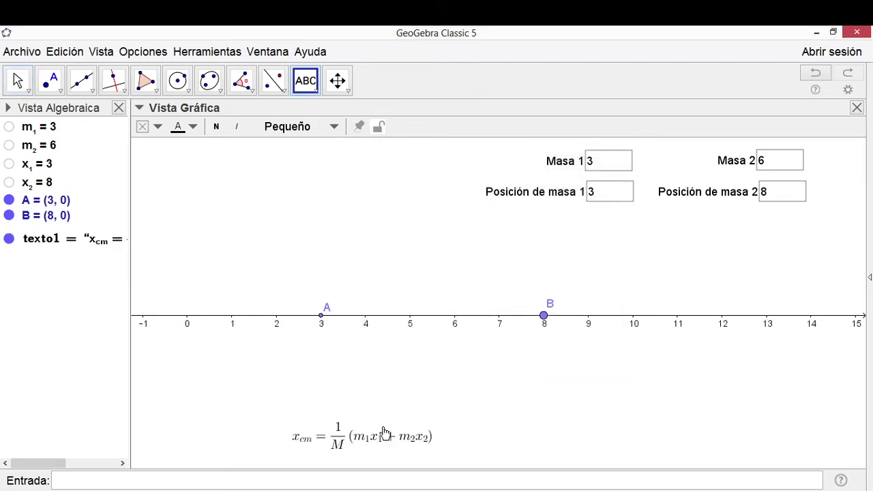
Step: Move the center-of-mass formula text slightly upward and set its font size to Grande
left_click(18, 80)
left_click_drag(418, 447, 416, 409)
left_click(287, 127)
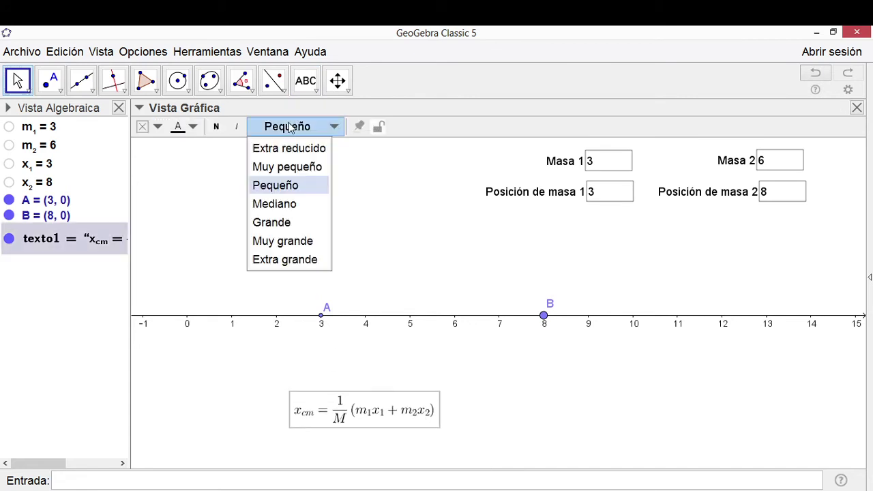
left_click(276, 222)
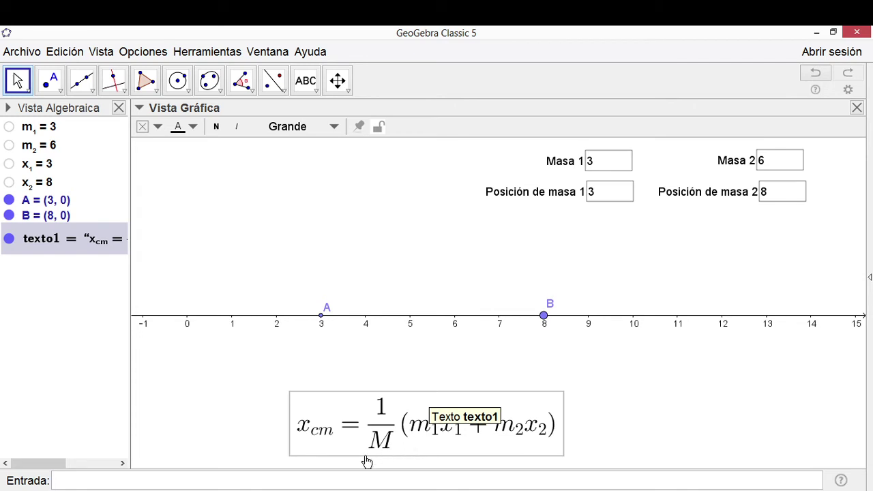
Step: Define the number C=(1/(m_1+m_2))(m_1*x_1+m_2*x_2) for the center-of-mass position
left_click(62, 480)
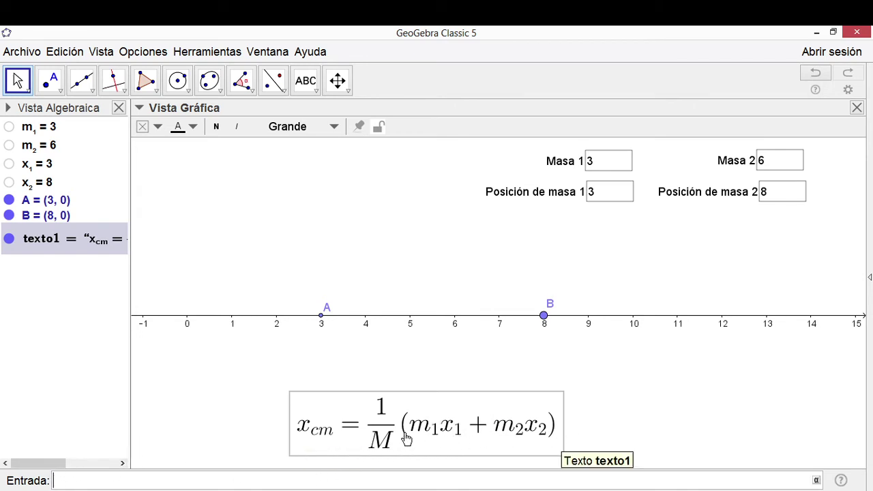
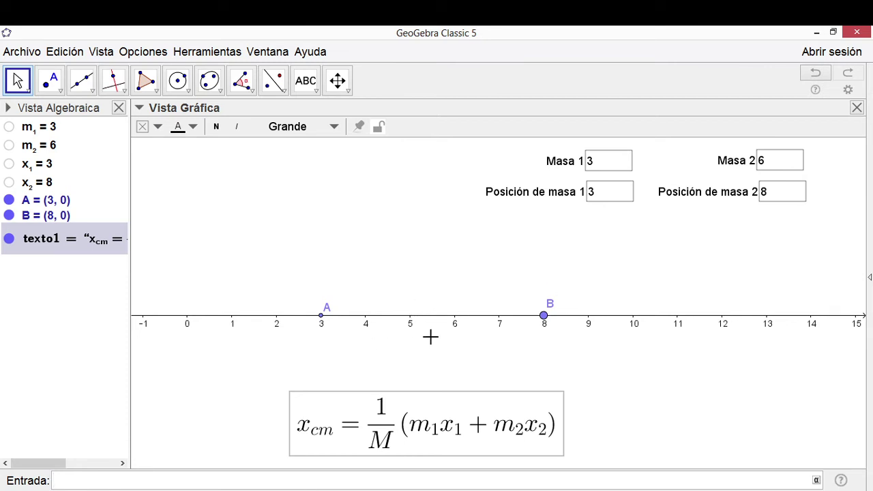
type("C=(1/(")
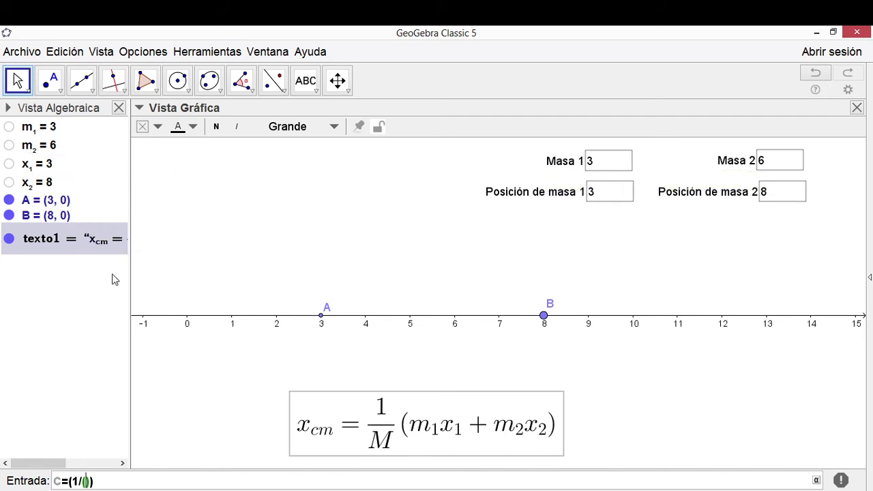
type("m_1+")
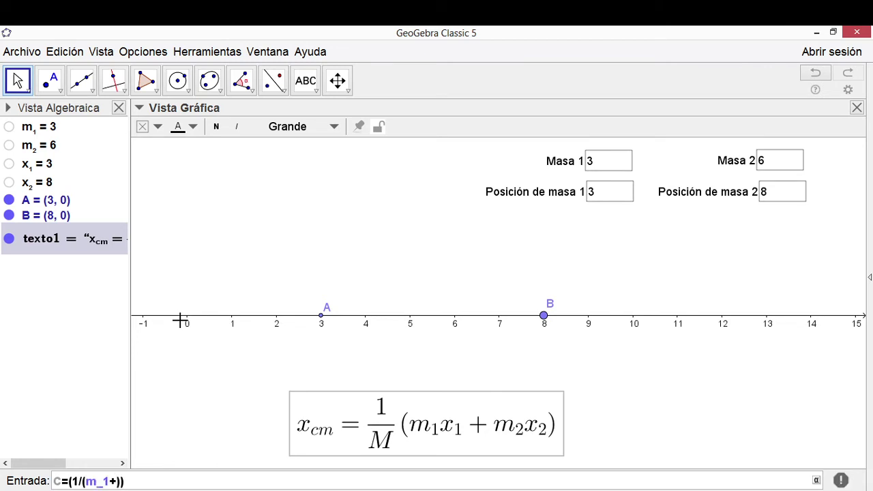
type("m_2")
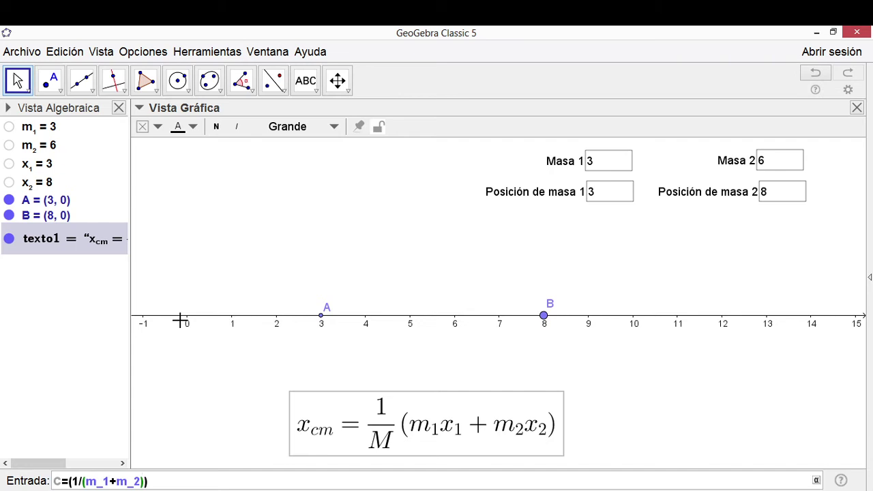
type(")(m")
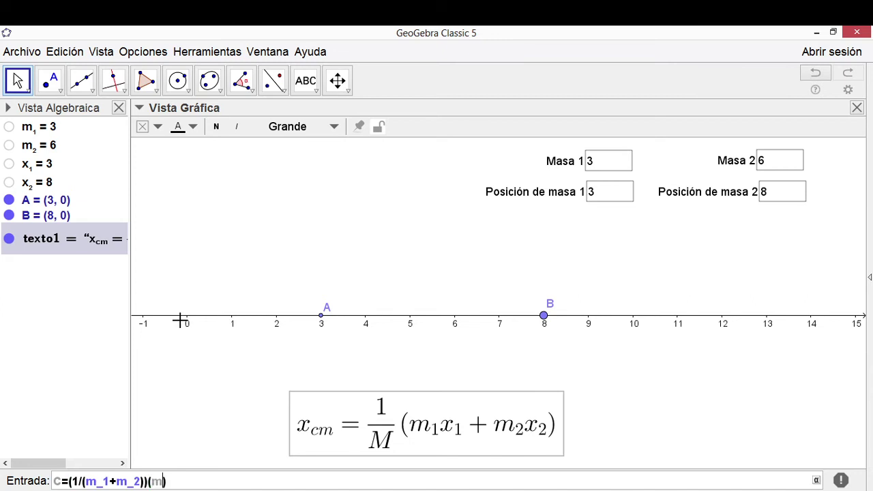
type("_1*x_1")
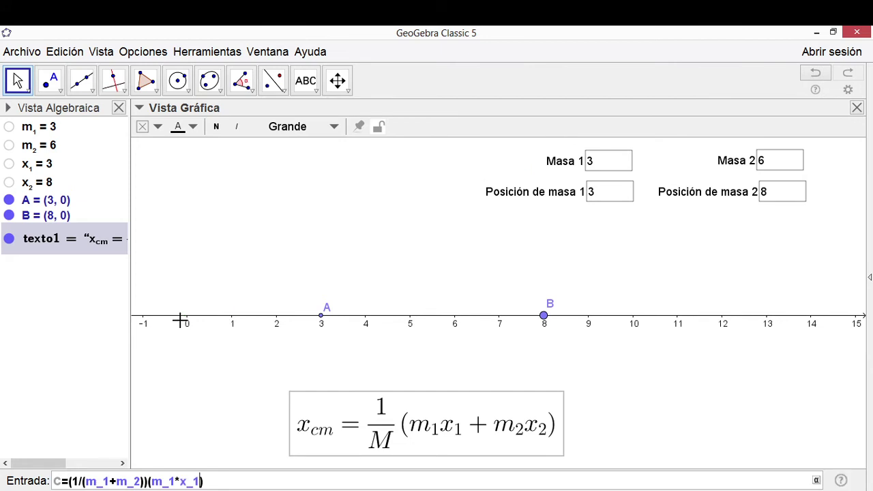
type("+m_2*")
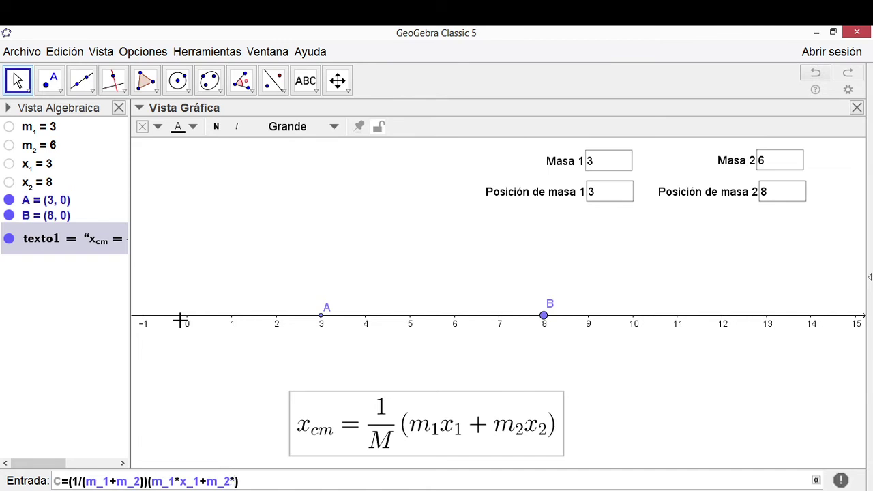
type("x")
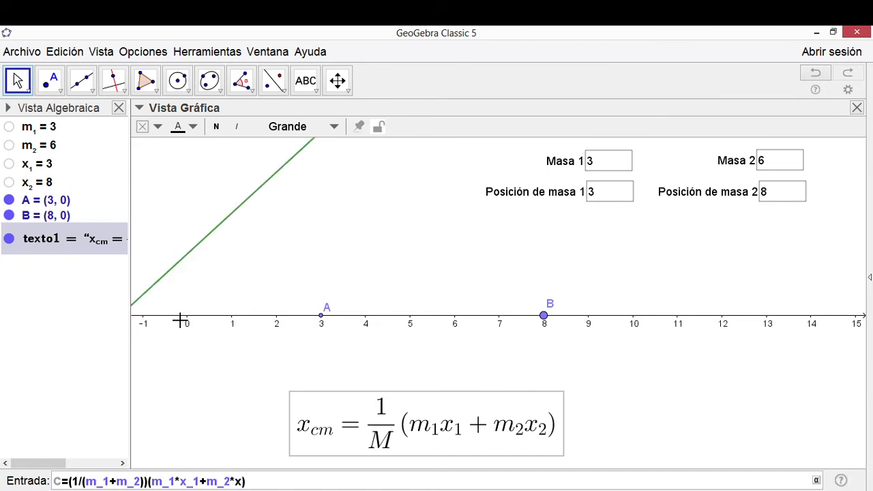
type("_2")
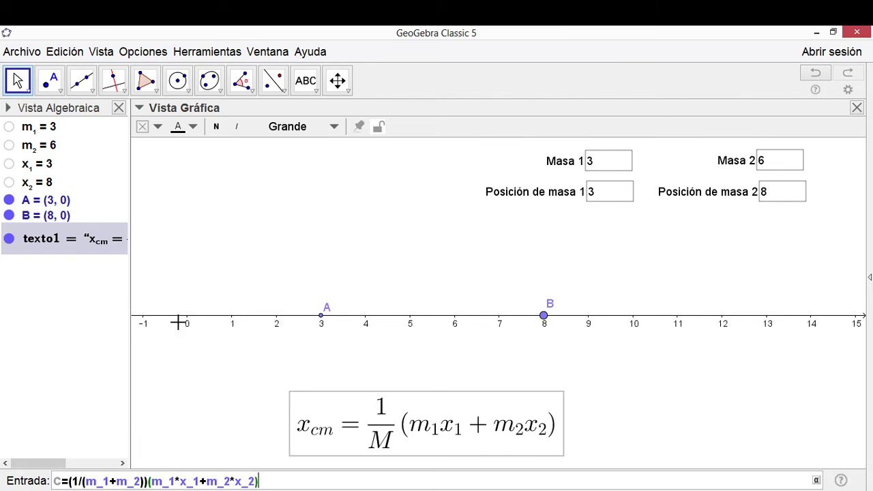
left_click(77, 481)
key("Return")
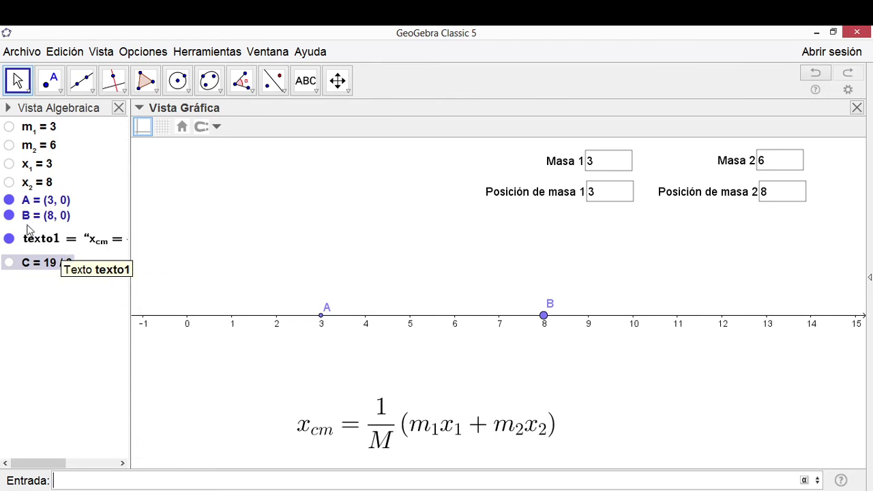
left_click(10, 263)
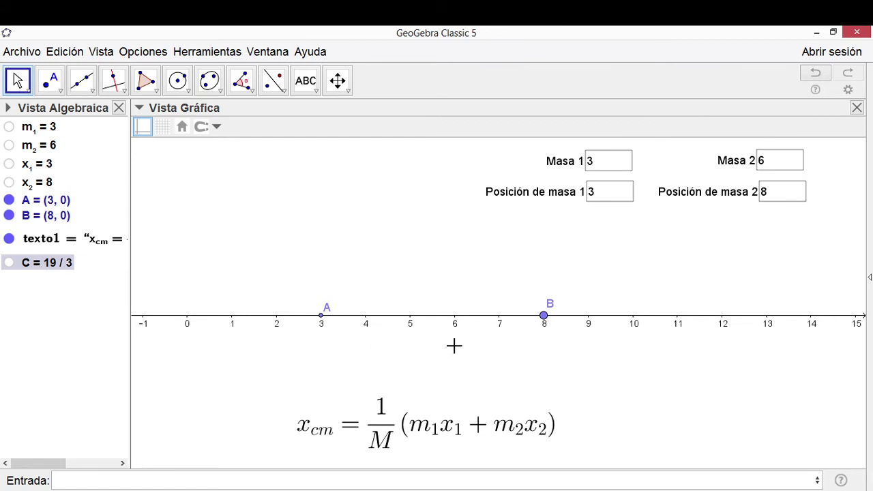
double_click(35, 264)
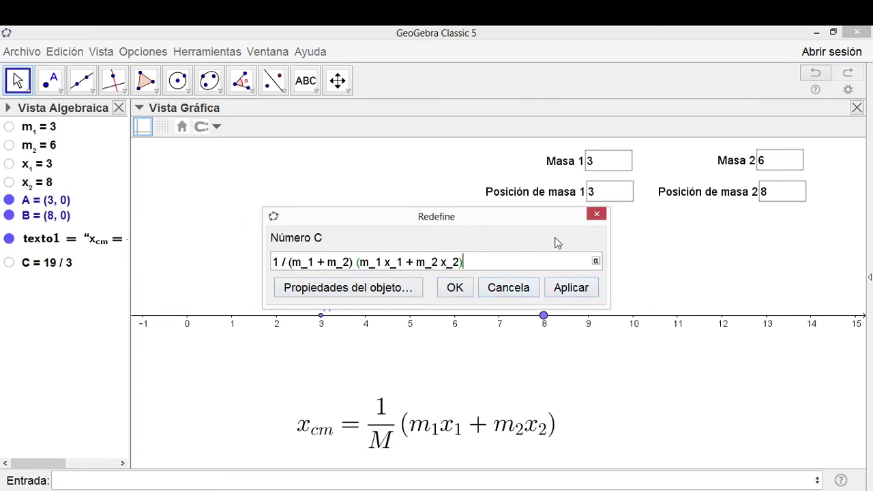
left_click(595, 216)
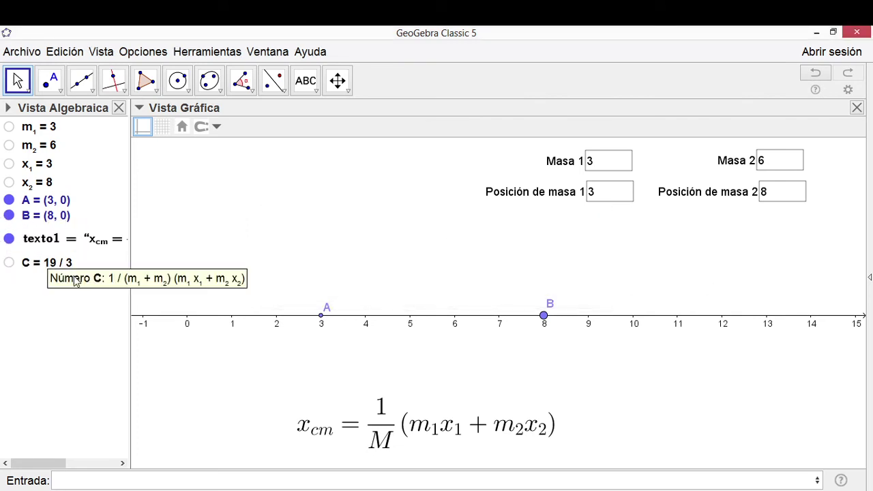
Step: Rename the number C as a
right_click(27, 264)
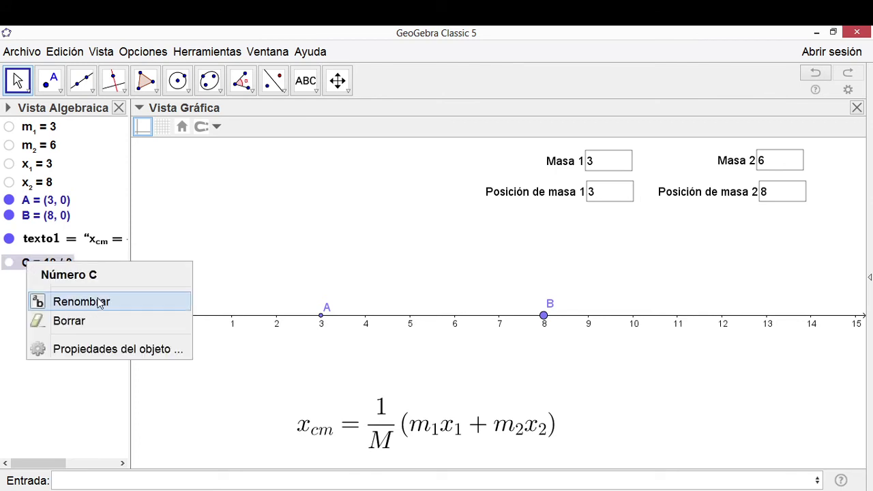
left_click(74, 302)
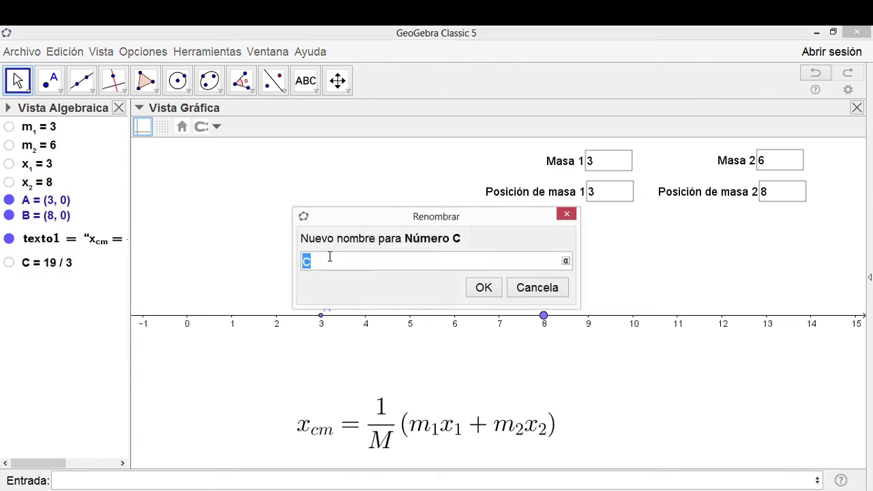
type("a")
left_click(483, 289)
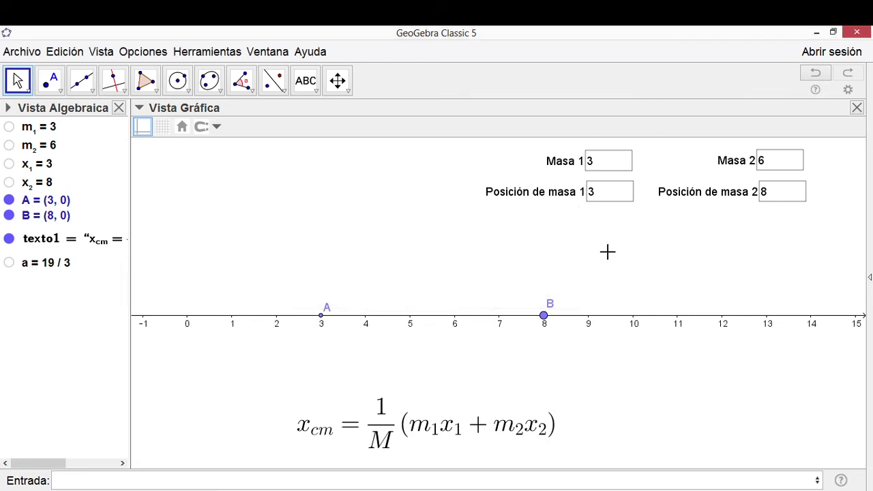
Step: Set Masa 1 to 5 in its input box
left_click(604, 162)
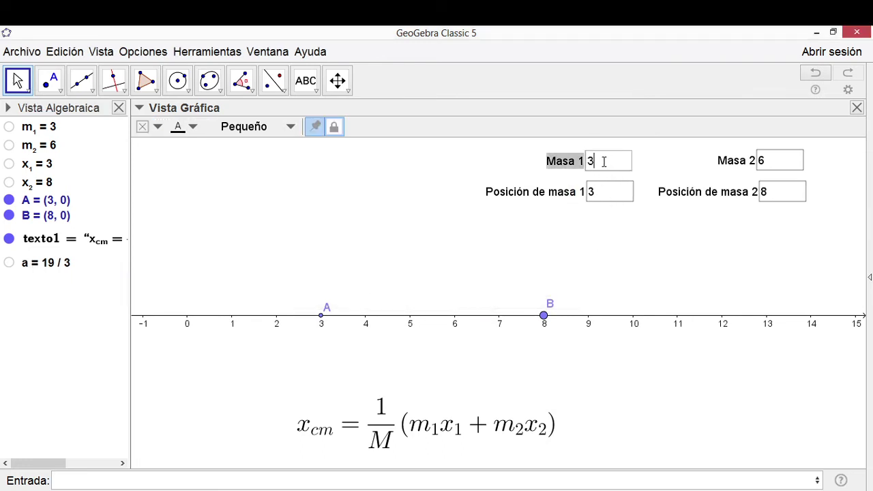
left_click_drag(603, 161, 590, 161)
type("5")
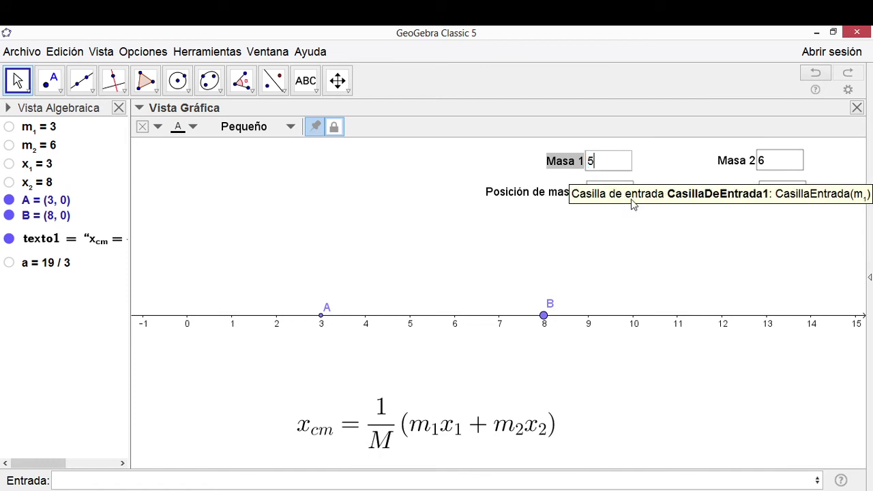
key("Return")
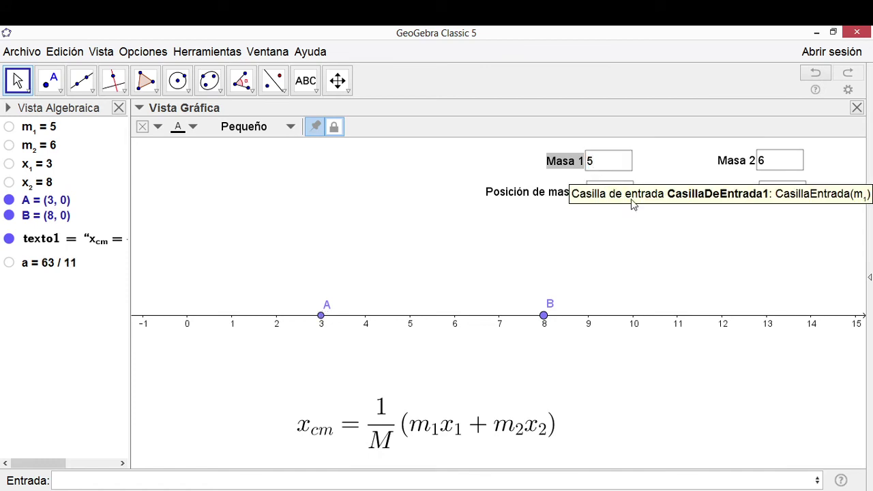
Step: Place a new point on the x-axis between A and B, at about x = 5.31
left_click(17, 266)
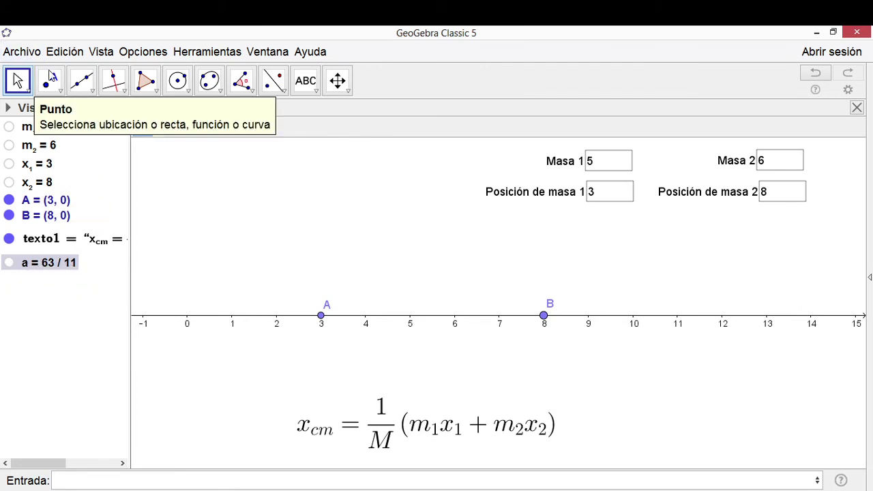
left_click(50, 81)
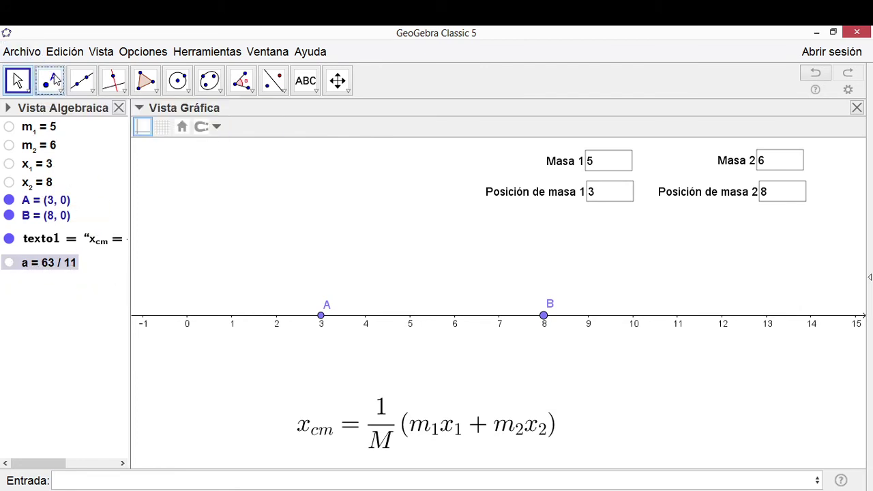
left_click(423, 315)
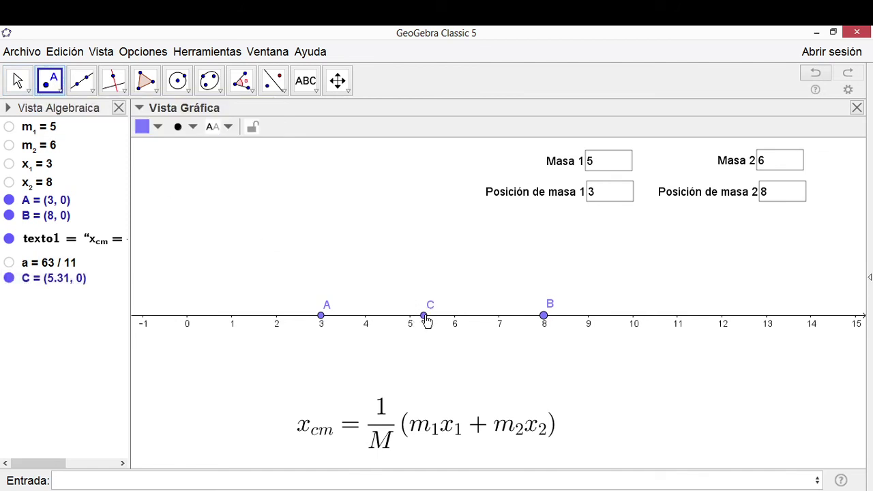
Step: Redefine point C as (a,0) in its object properties and close the preferences
right_click(424, 316)
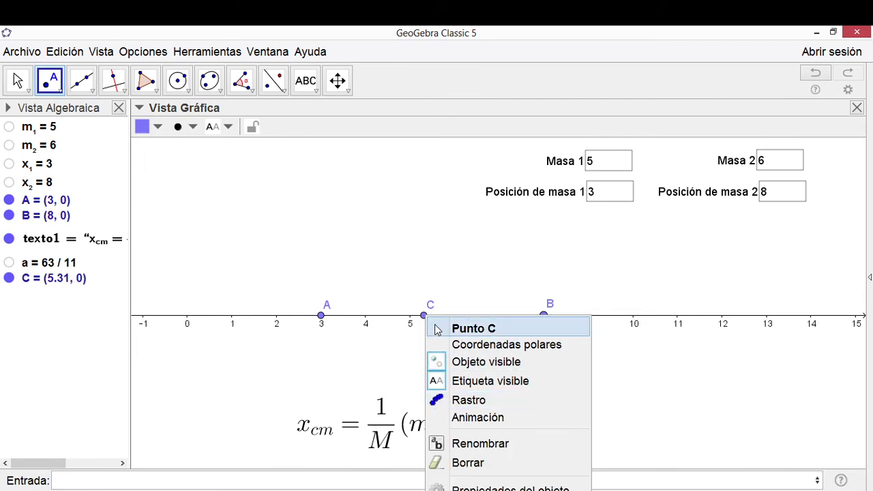
left_click(487, 486)
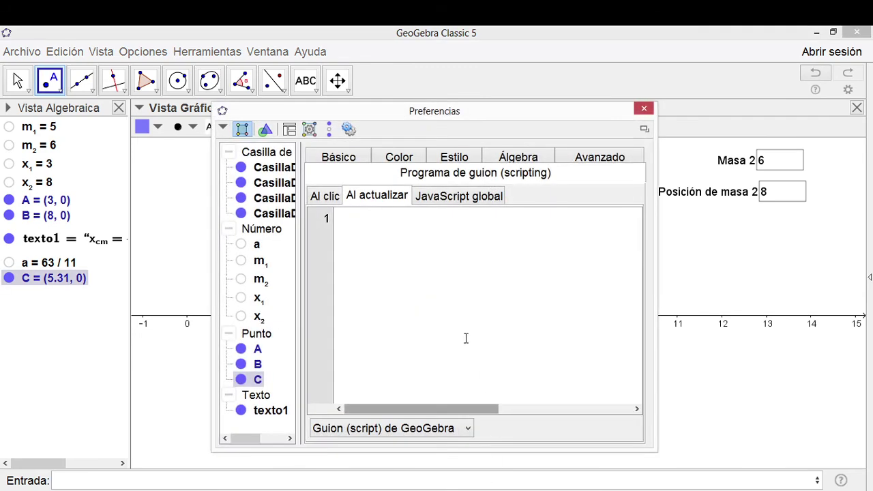
left_click(338, 156)
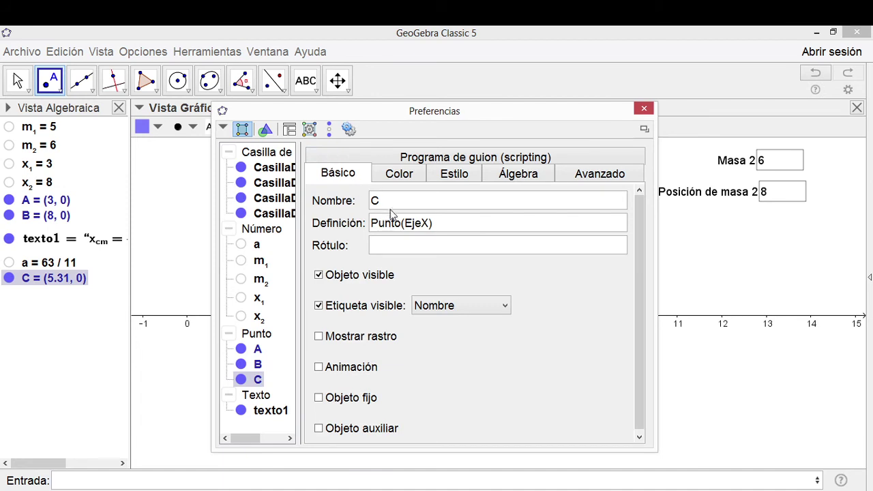
left_click_drag(440, 224, 368, 224)
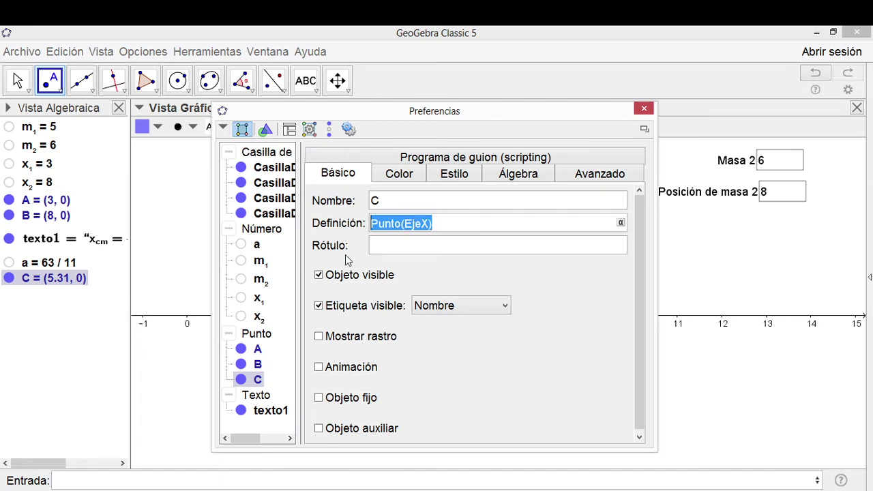
type("(")
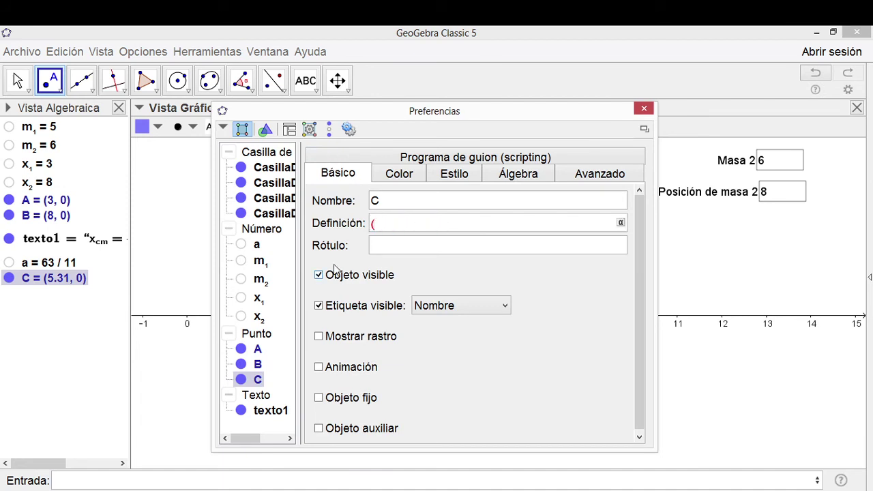
type("a")
type(",0)")
key("Return")
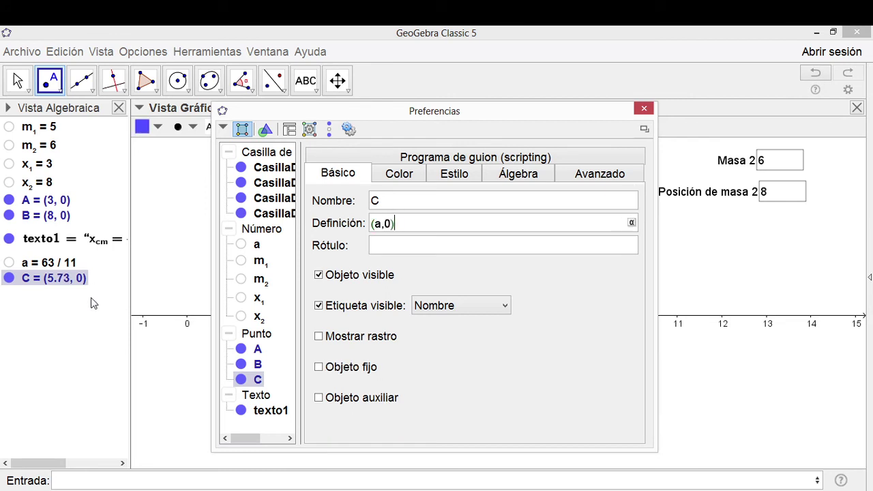
left_click(644, 109)
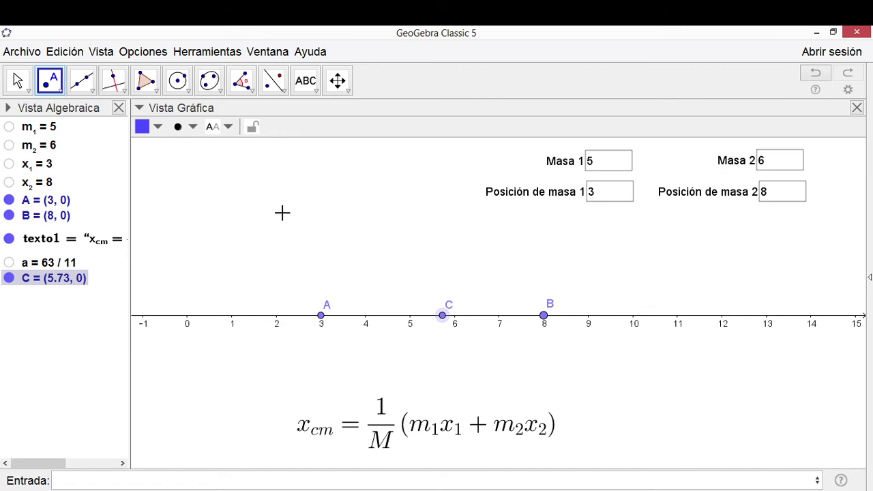
Step: Change the color of point A to dark red
left_click(19, 81)
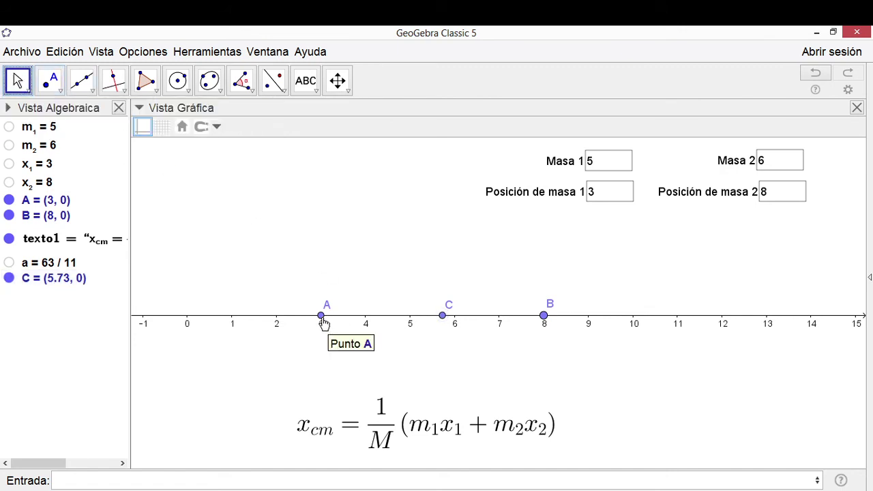
left_click(321, 315)
left_click(146, 127)
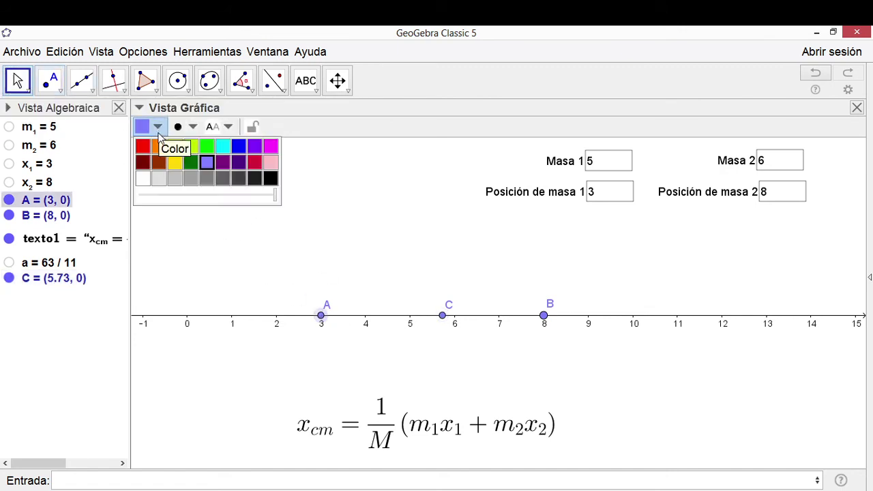
left_click(140, 170)
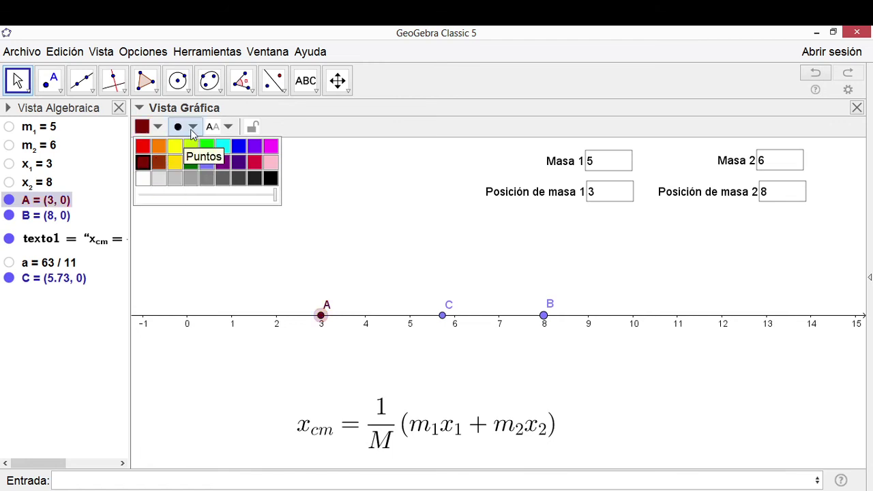
Step: Change the color of point B to dark green
left_click(543, 316)
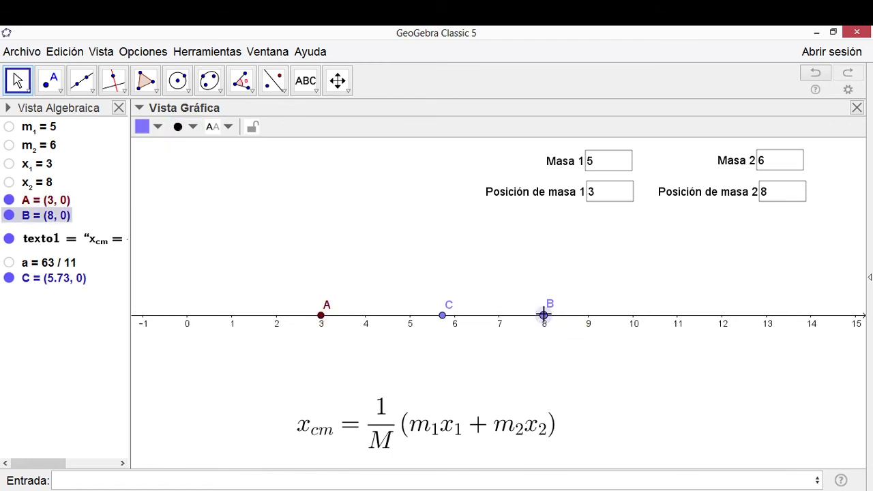
left_click(143, 126)
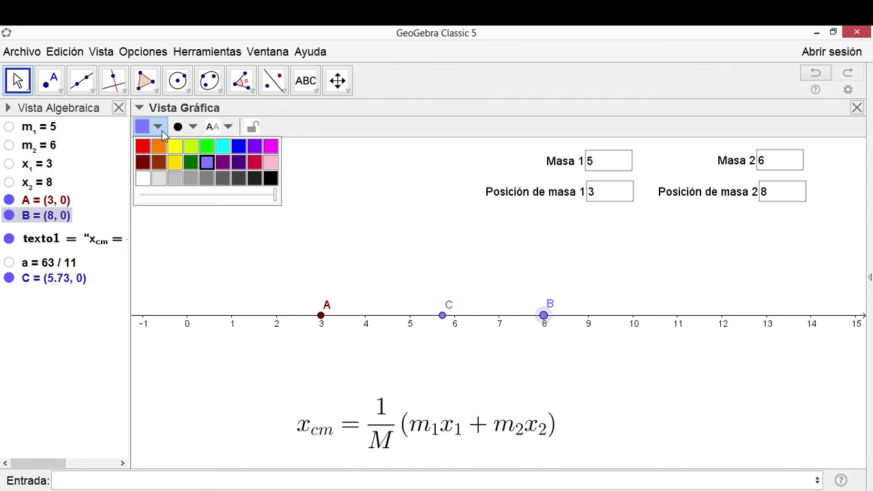
left_click(191, 162)
Step: Change the color of point C to brown
left_click(442, 315)
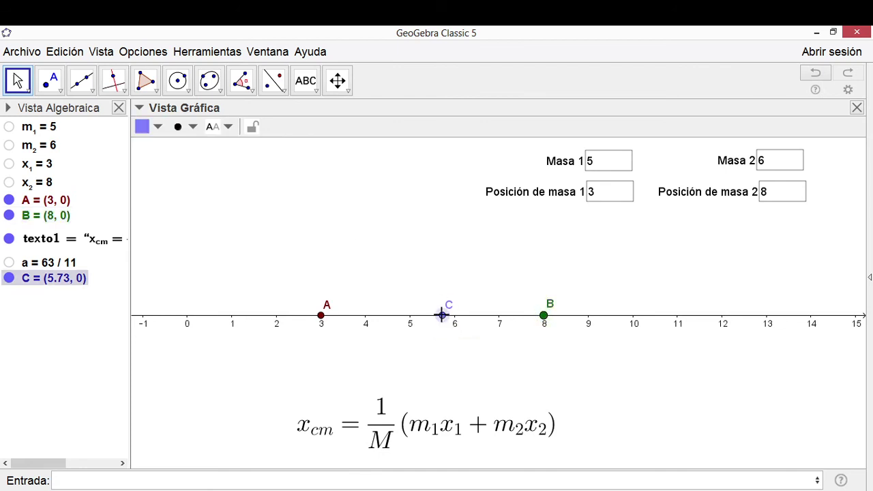
left_click(143, 127)
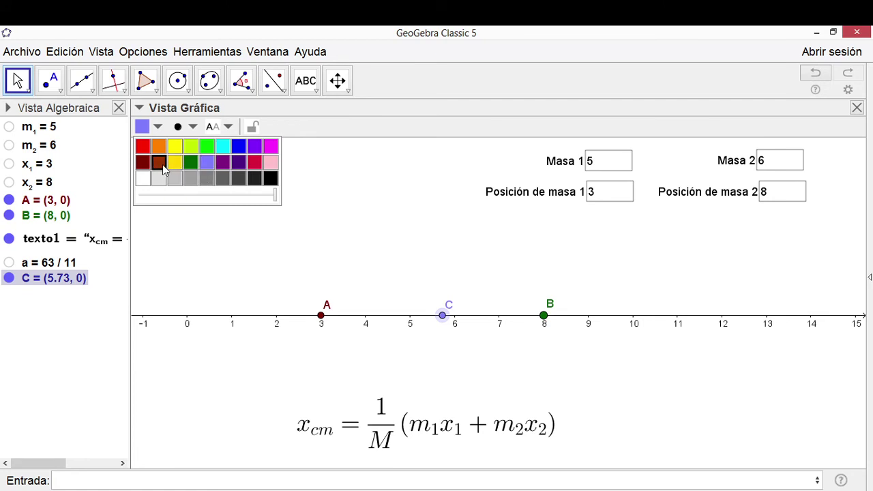
left_click(160, 165)
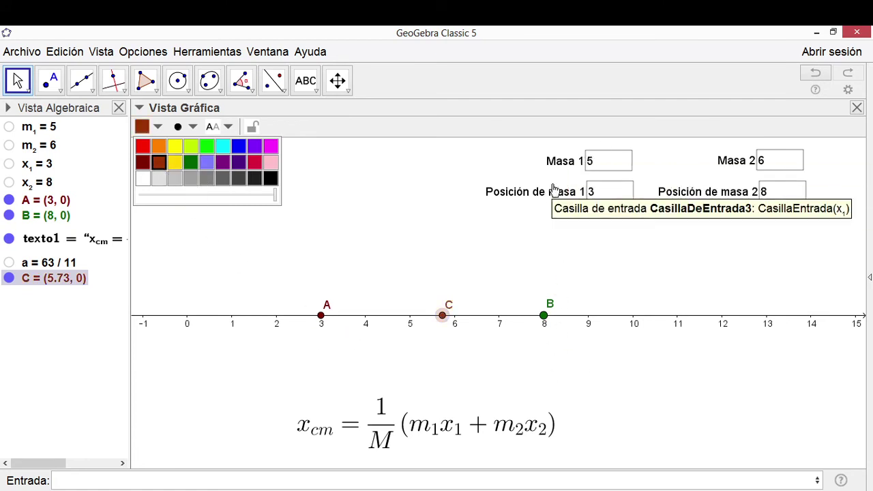
Step: Show the sliders m_1, m_2, x_1 and x_2 in the graphics view
left_click(8, 127)
left_click(9, 145)
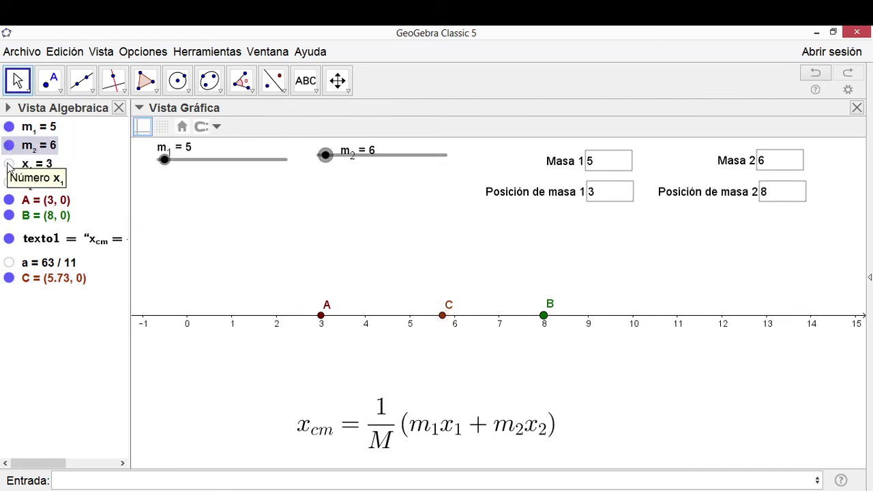
left_click(9, 164)
left_click(9, 182)
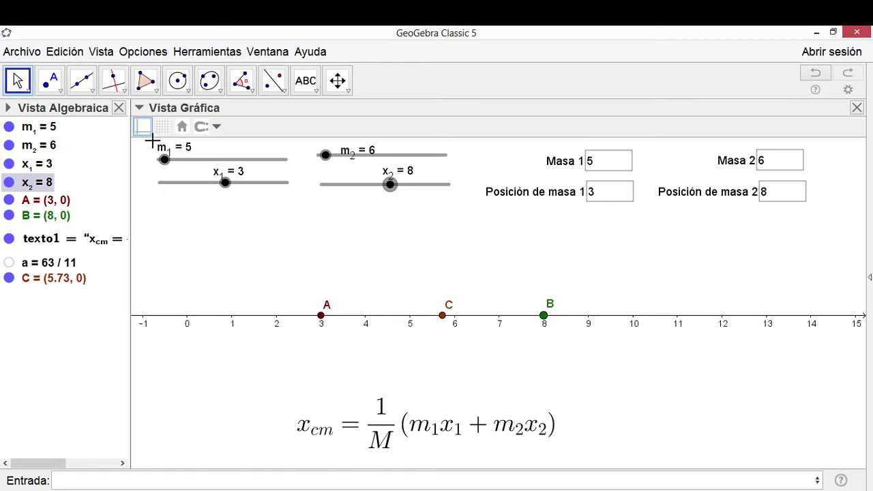
Step: Set the sliders to m_1 = 26.5, m_2 = 56.5, x_1 = -4 and x_2 = 56
left_click_drag(164, 159, 192, 160)
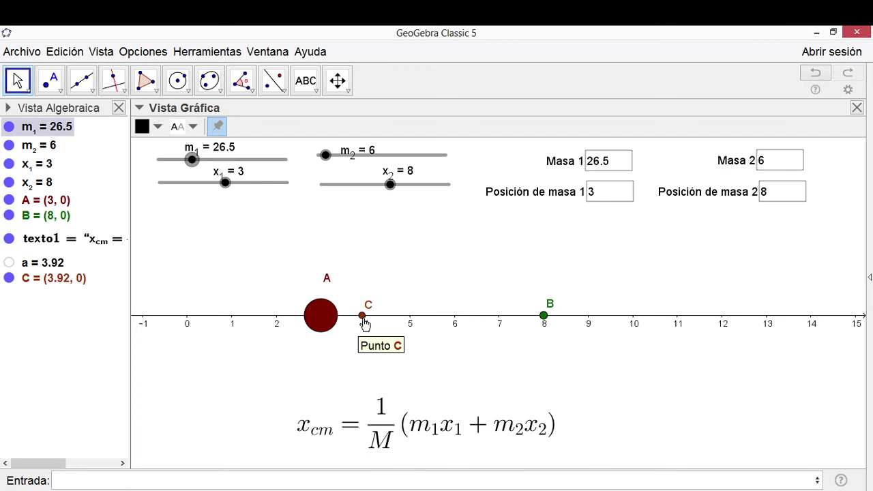
left_click_drag(326, 155, 391, 158)
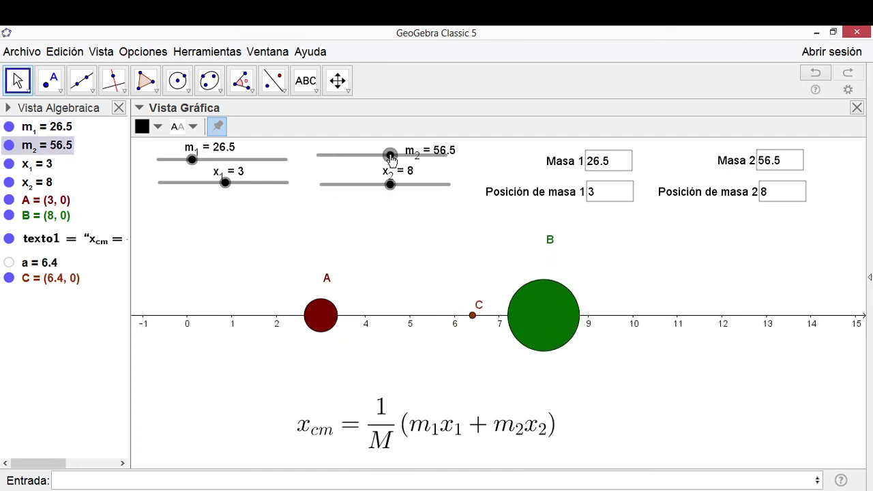
left_click_drag(389, 189, 396, 194)
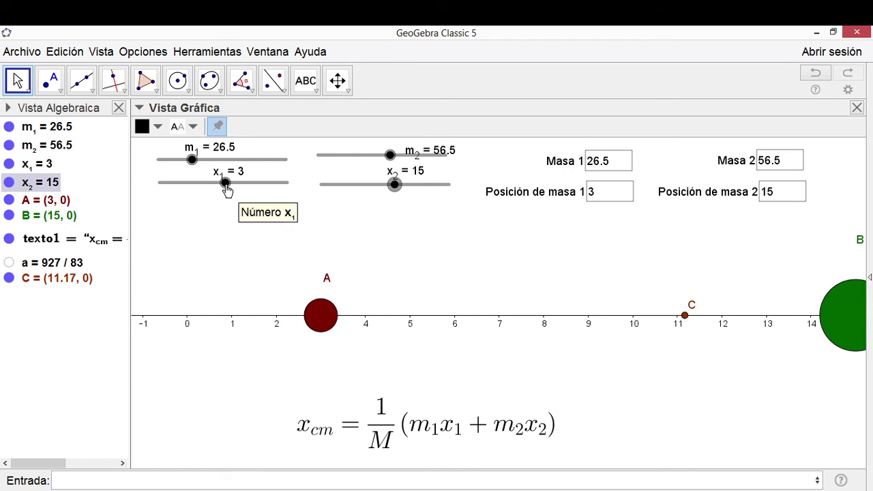
left_click_drag(225, 187, 229, 199)
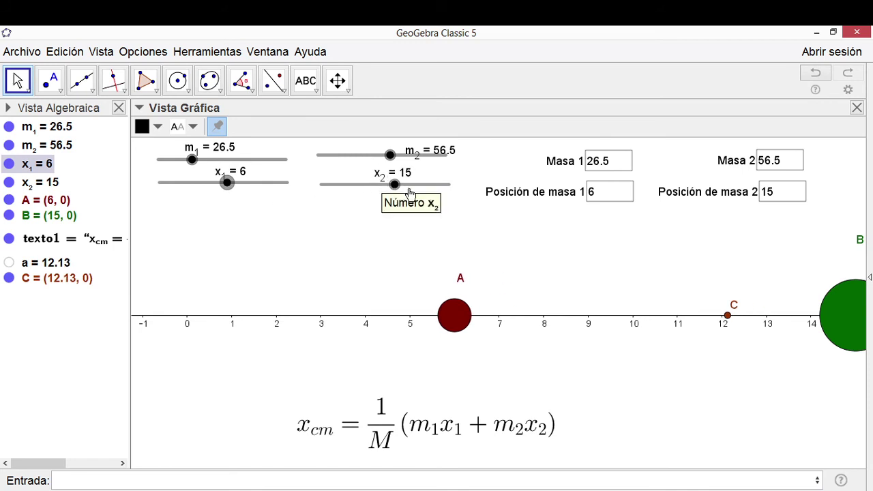
left_click_drag(391, 184, 421, 186)
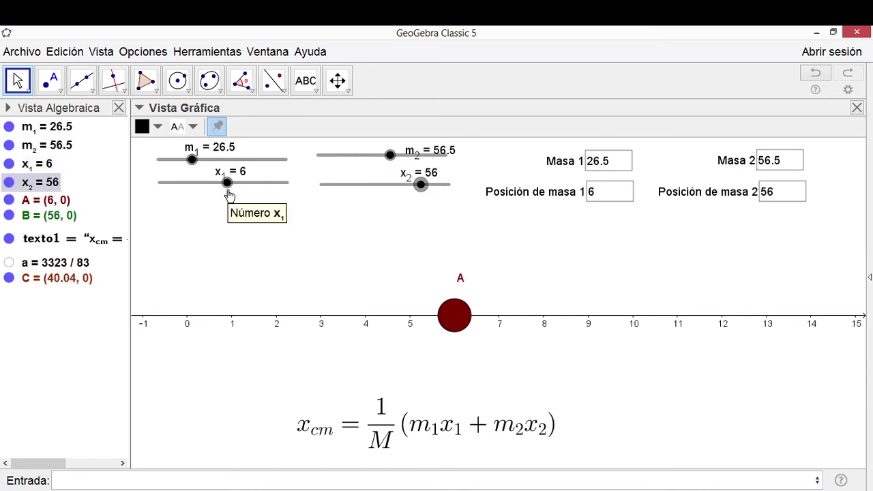
mouse_move(227, 183)
left_mouse_down()
mouse_move(211, 185)
mouse_move(230, 183)
mouse_move(220, 184)
left_mouse_up()
Step: Change the color of point A to orange
scroll(457, 273, "down", 6)
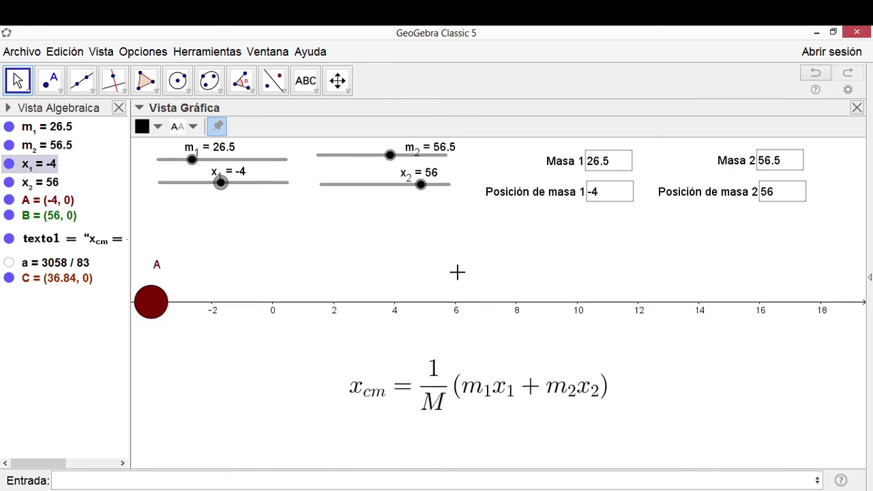
scroll(454, 274, "down", 2)
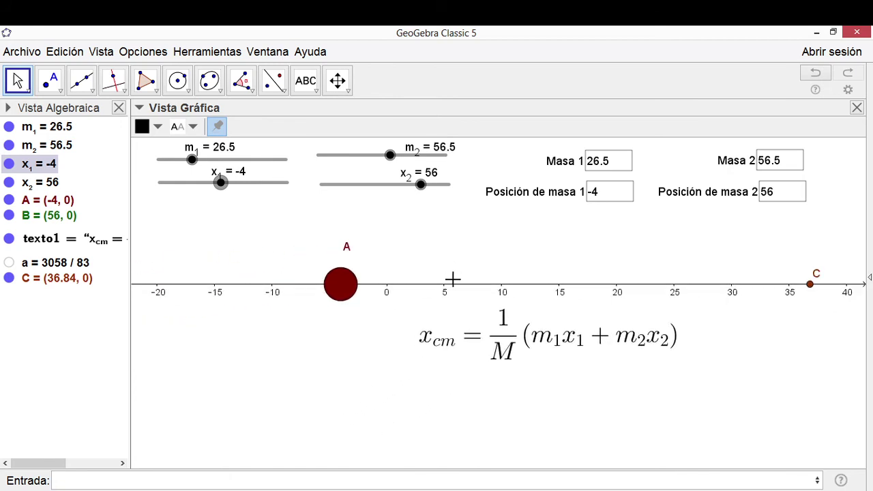
scroll(452, 279, "down", 3)
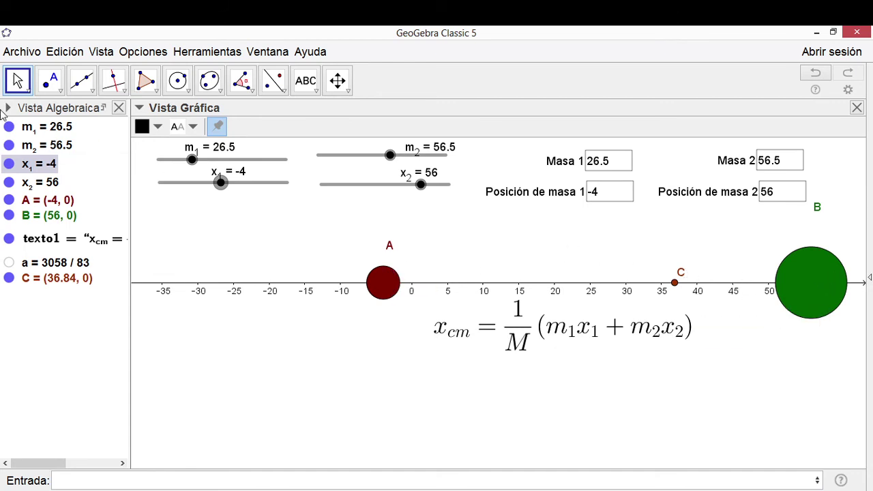
left_click(381, 285)
left_click(144, 126)
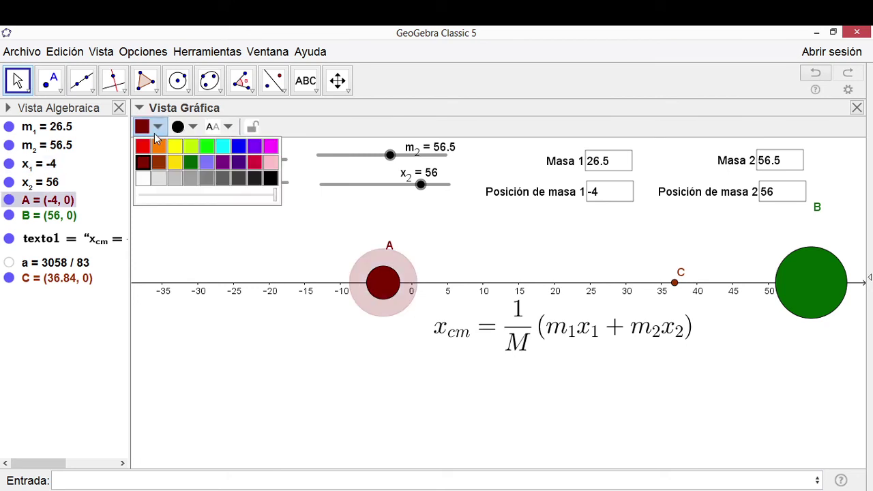
left_click(158, 148)
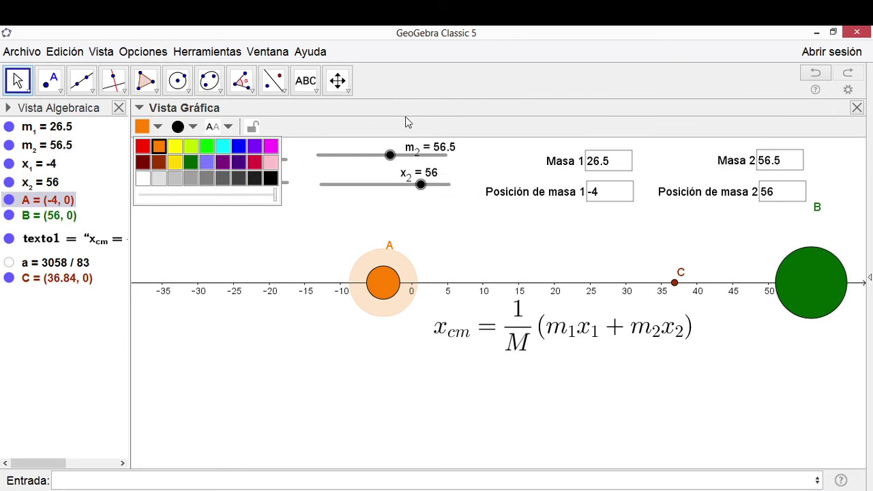
Step: Start a new LaTeX text just below point A reading m_1= followed by the linked object m_1
left_click(338, 80)
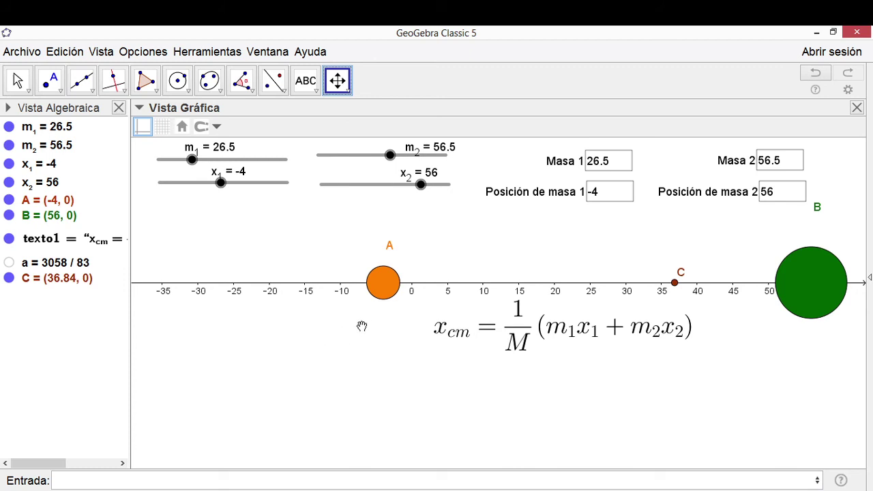
left_click_drag(535, 331, 534, 349)
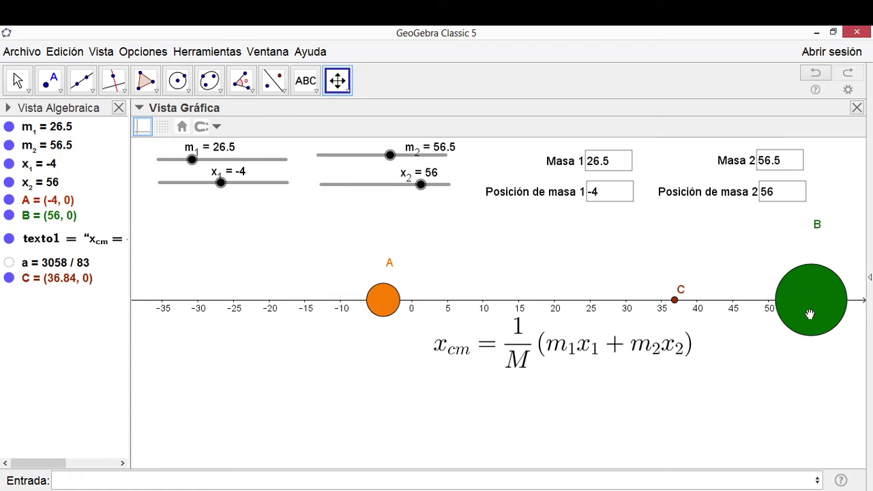
left_click(305, 80)
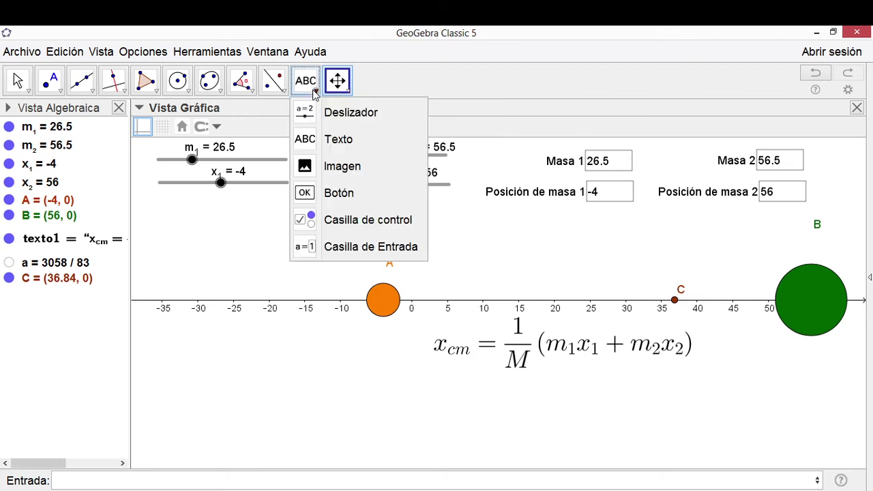
left_click(308, 141)
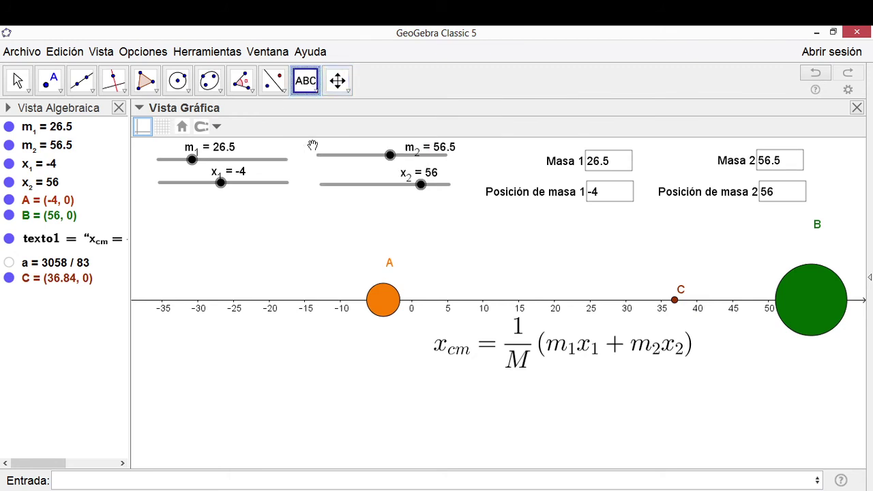
left_click(381, 310)
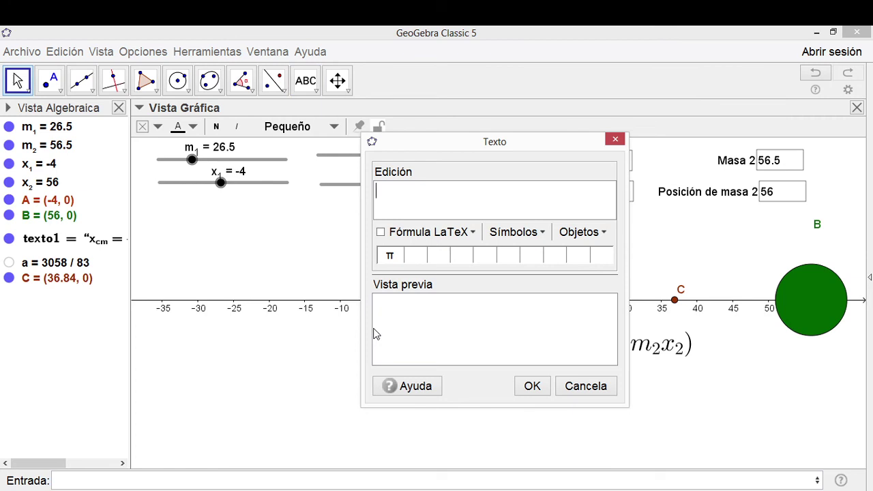
type("m_1=")
left_click(380, 232)
key("BackSpace")
type("1=")
left_click(587, 232)
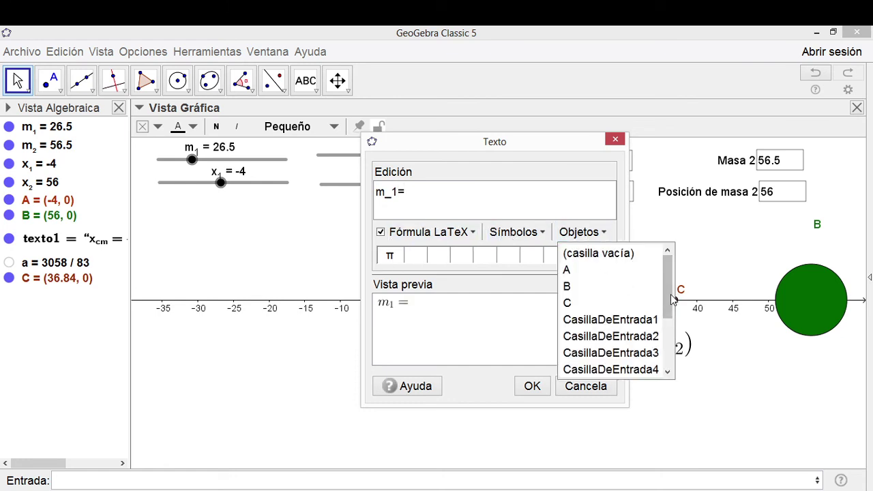
left_click_drag(668, 295, 670, 334)
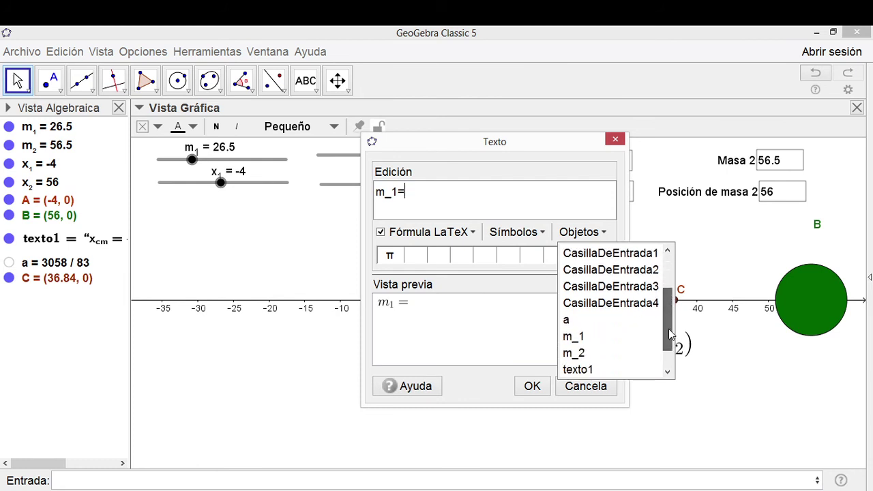
left_click(576, 336)
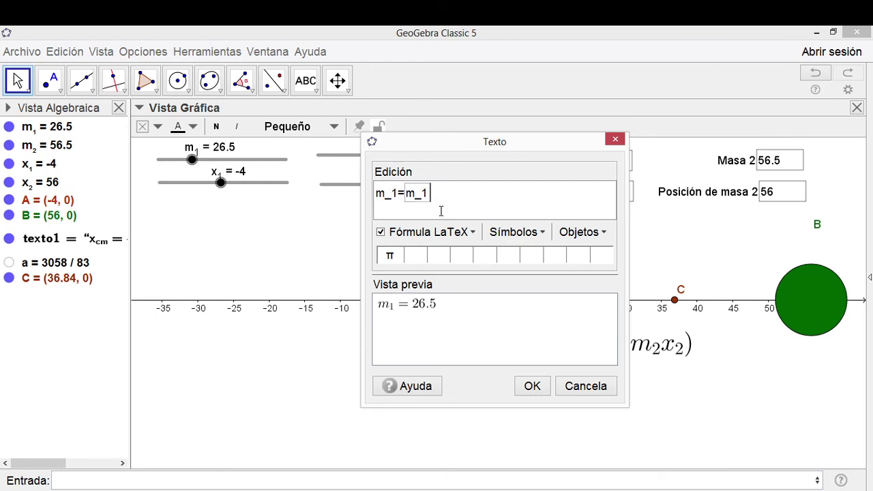
Step: Try plain text m_1 in place of the linked value and reinsert the linked object m_1
key("BackSpace")
type("m")
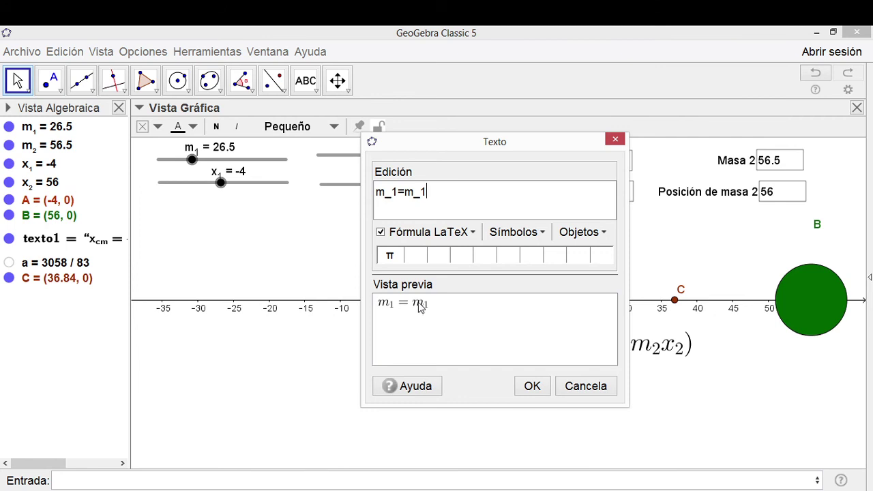
key("BackSpace")
key("BackSpace")
key("BackSpace")
left_click(603, 232)
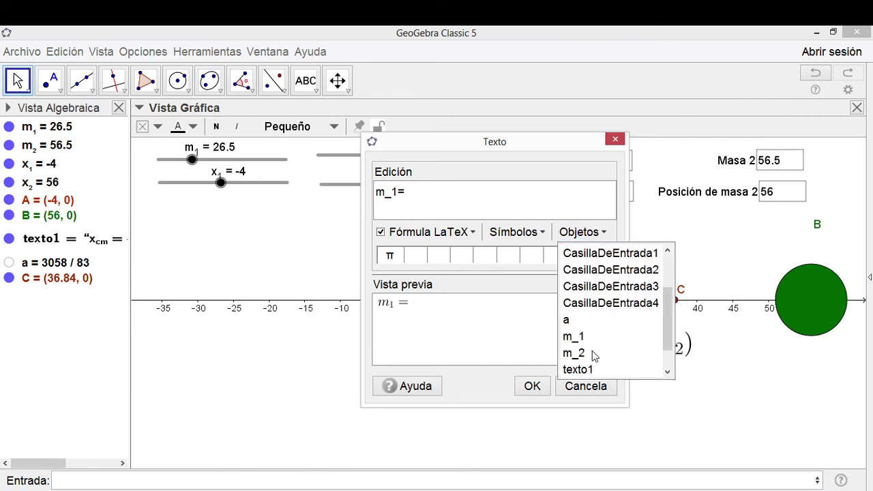
left_click(575, 338)
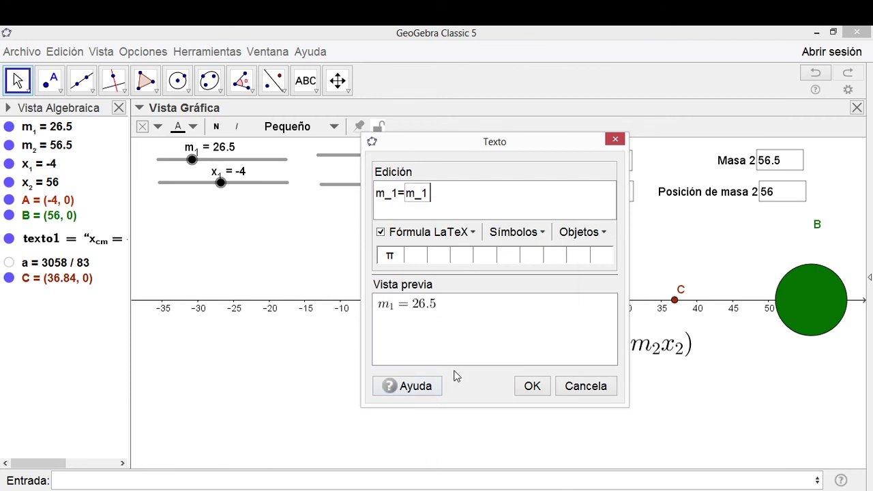
Step: Enclose the m_1 line in $ signs, add a second line $x_1=$ containing the linked object x_1, and confirm the text
type("$")
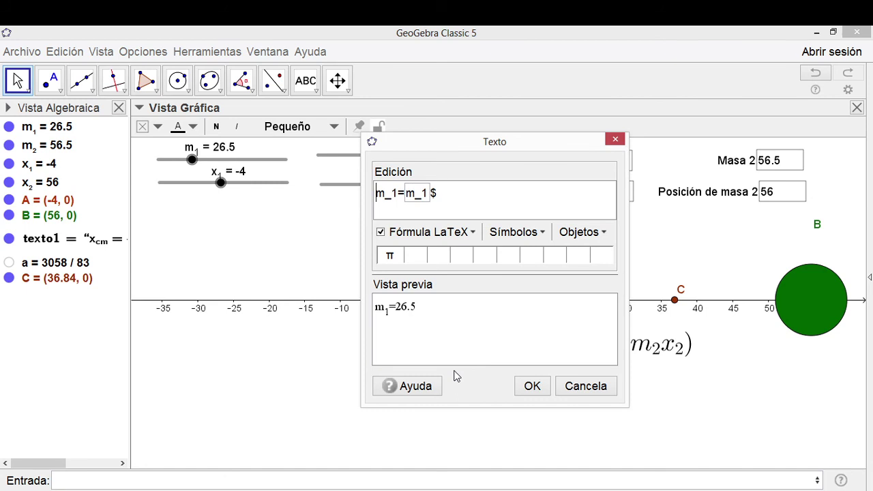
type("$x_1=")
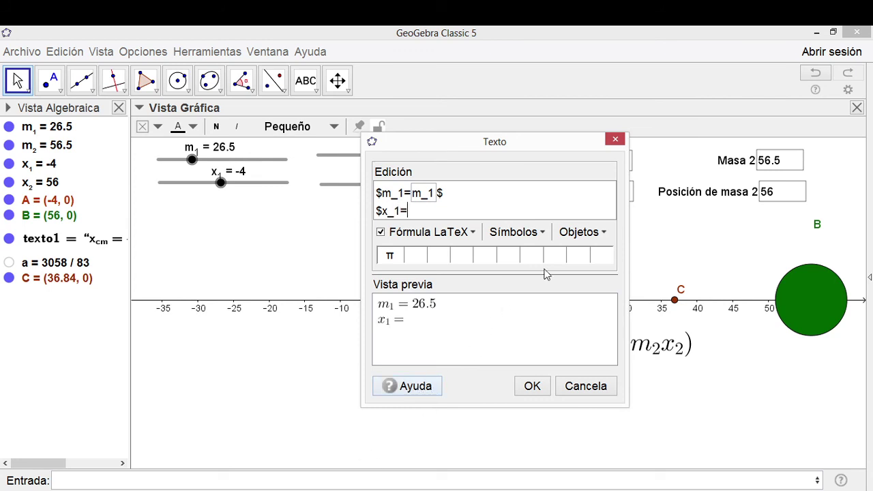
left_click(588, 232)
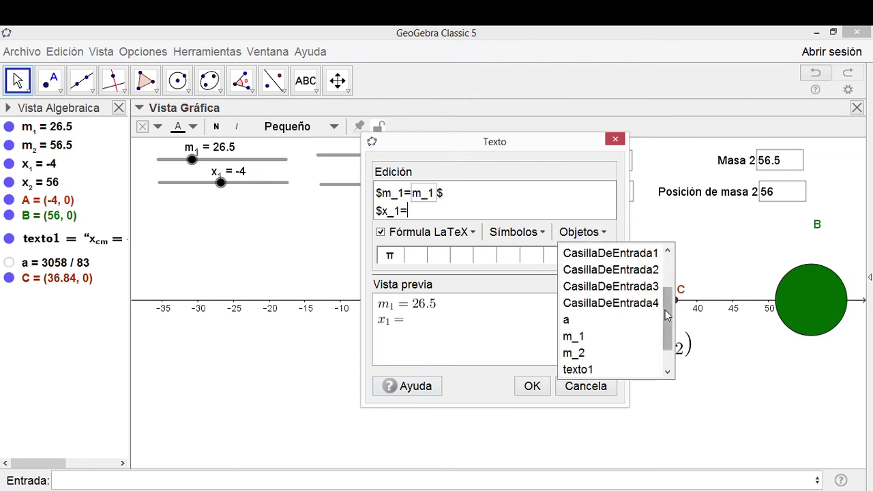
scroll(667, 315, "down", 2)
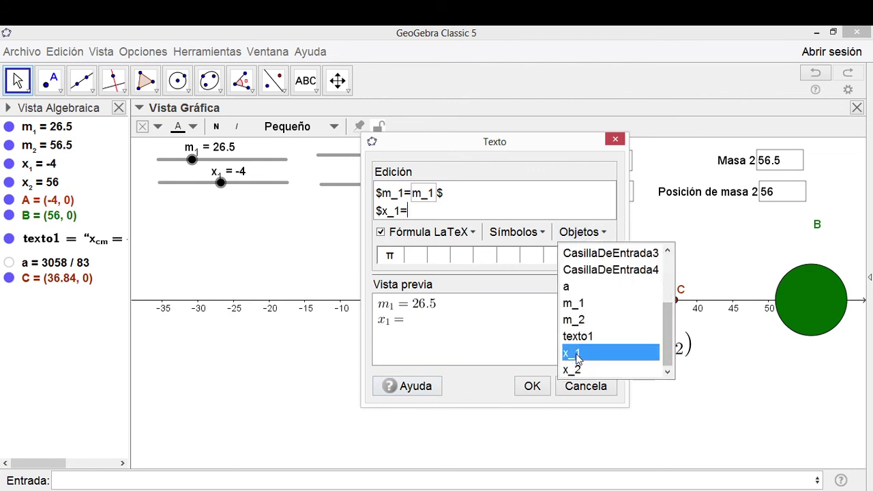
left_click(577, 353)
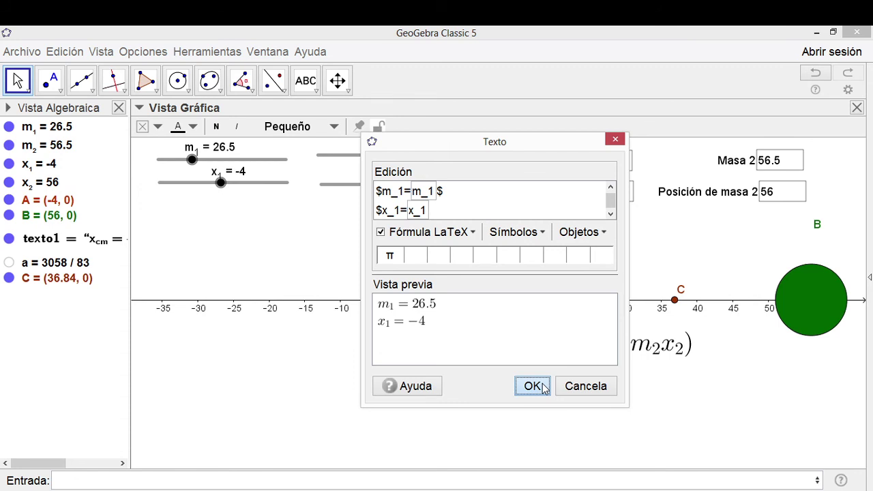
left_click(484, 210)
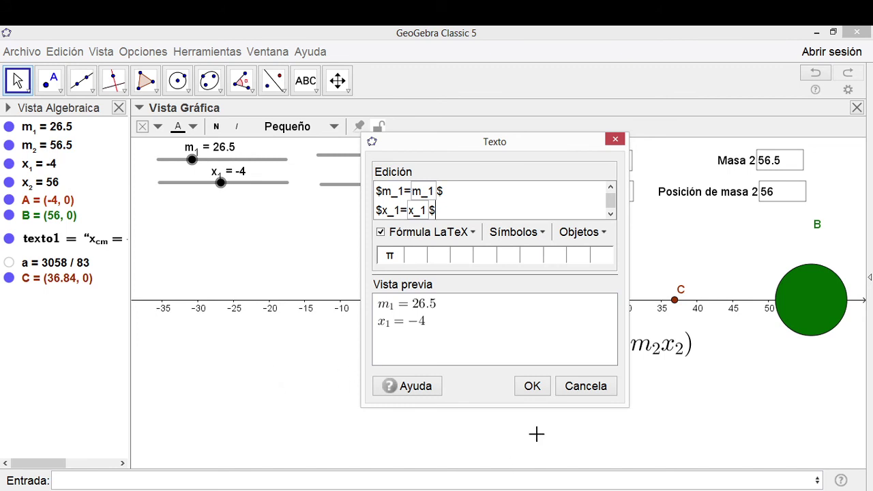
left_click(528, 385)
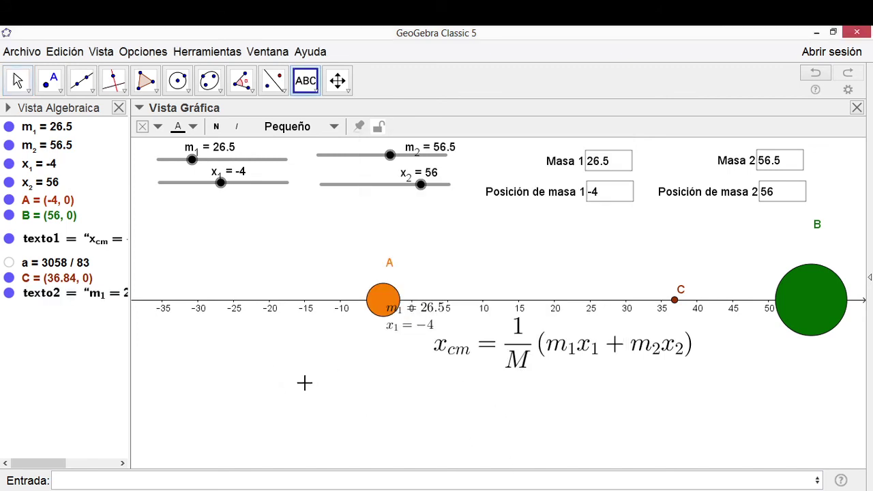
Step: Move the m_1 and x_1 text directly beneath point A, and shift point A along the axis to x = -22.7
left_click(18, 81)
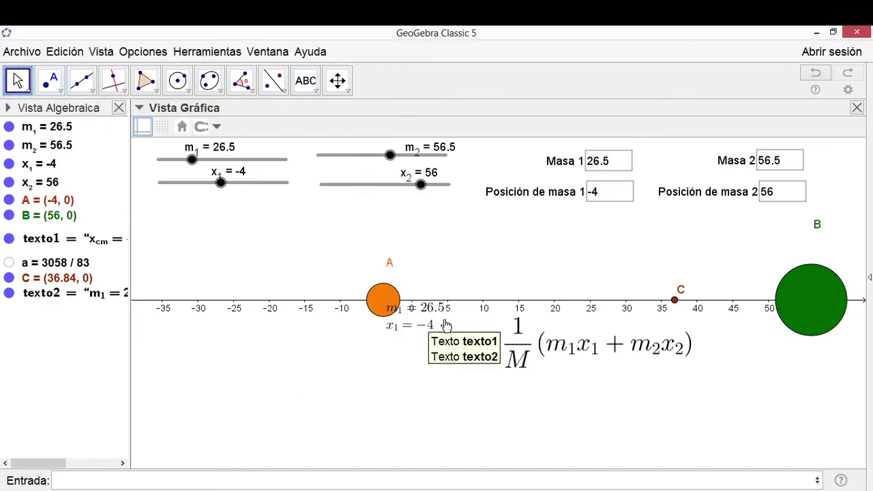
left_click_drag(429, 325, 398, 353)
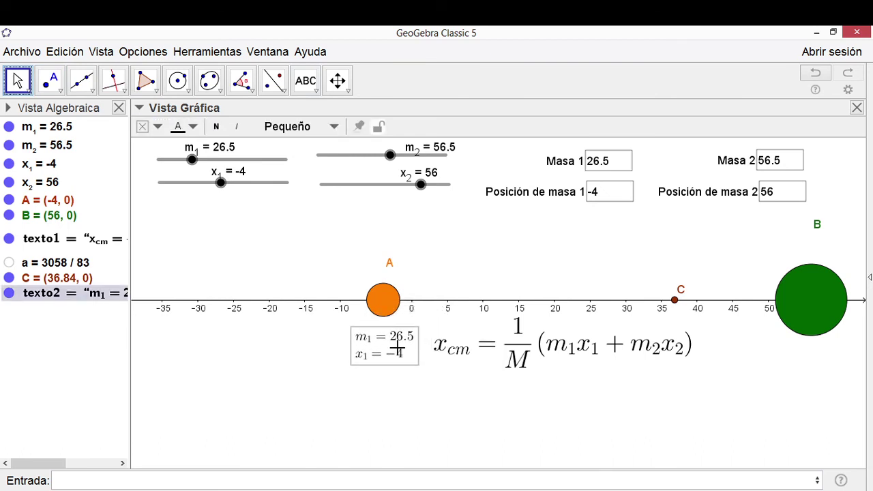
left_click_drag(384, 312, 249, 310)
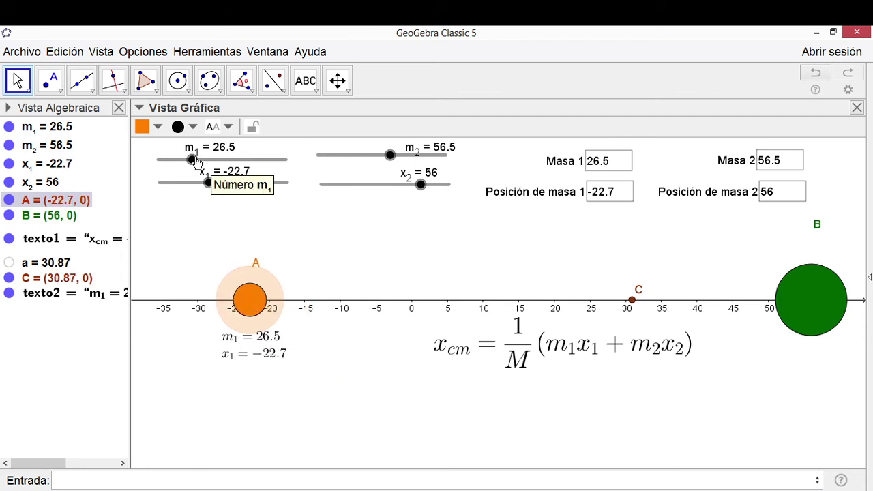
Step: Set the m_1 slider to 25.5 and the x_1 slider to -20
left_click(194, 160)
mouse_move(195, 160)
left_mouse_down()
mouse_move(287, 164)
mouse_move(191, 160)
left_mouse_up()
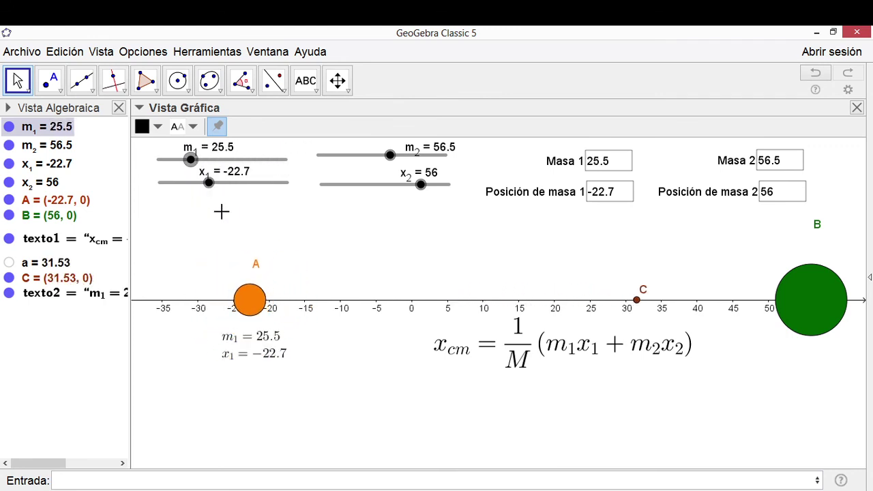
mouse_move(208, 182)
left_mouse_down()
mouse_move(222, 183)
mouse_move(211, 183)
left_mouse_up()
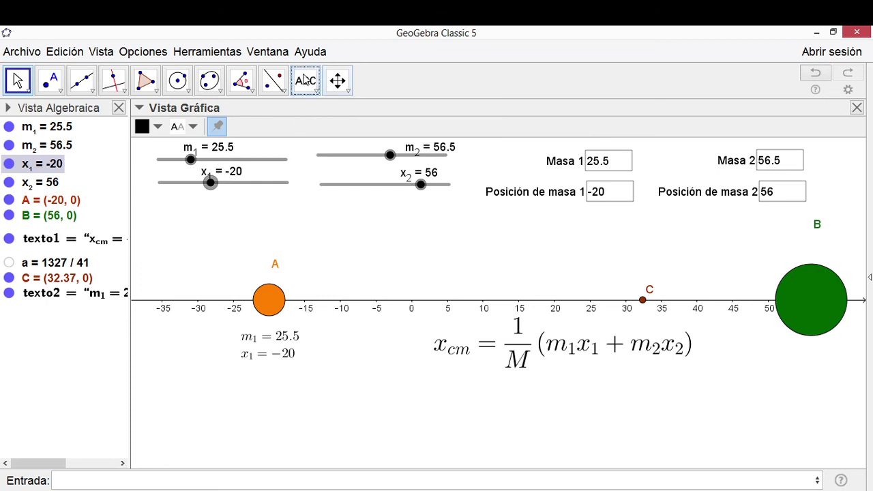
Step: Start a new LaTeX text at point B with the line $m_2=$ containing the linked object m_2
left_click(307, 82)
left_click(316, 91)
left_click(303, 139)
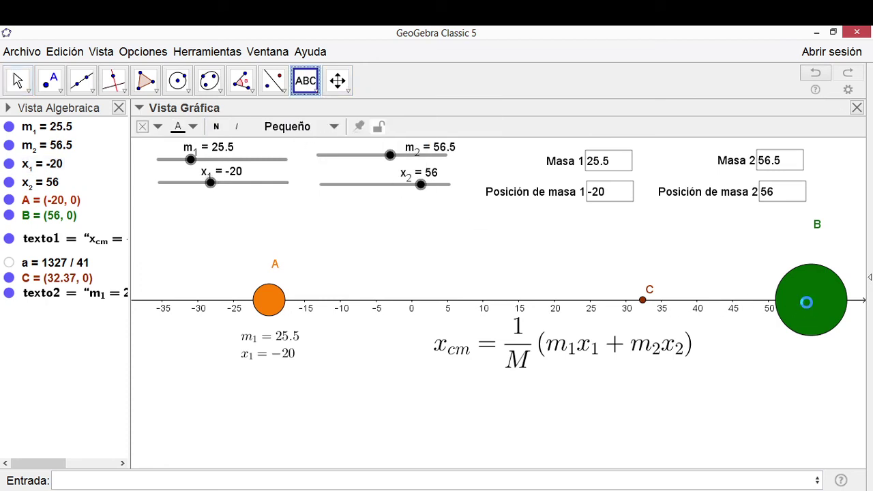
left_click(804, 303)
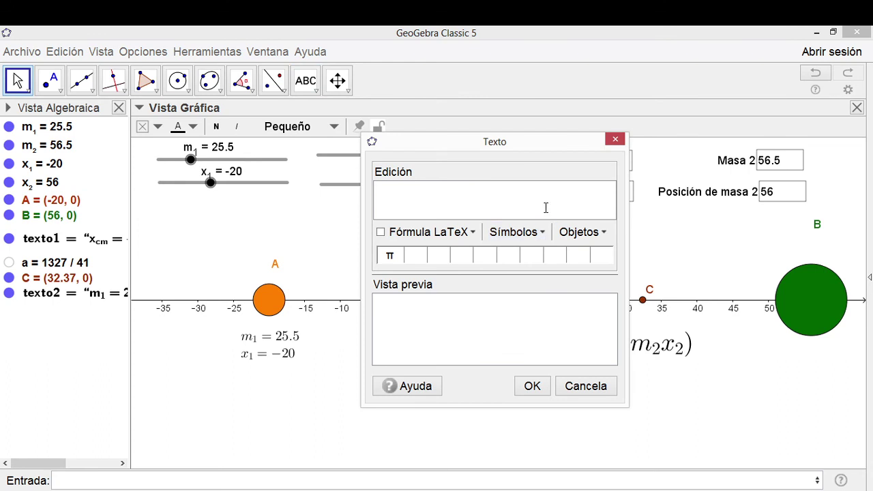
type("m")
type("$m")
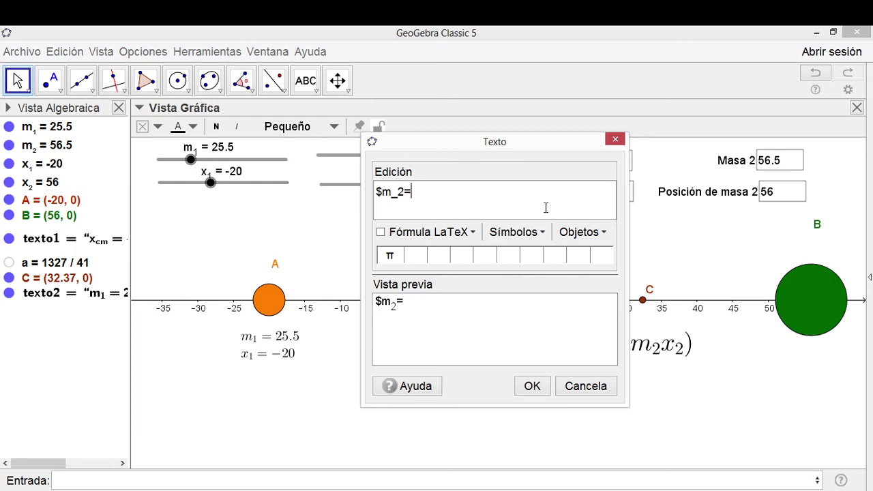
left_click(603, 233)
left_click(570, 325)
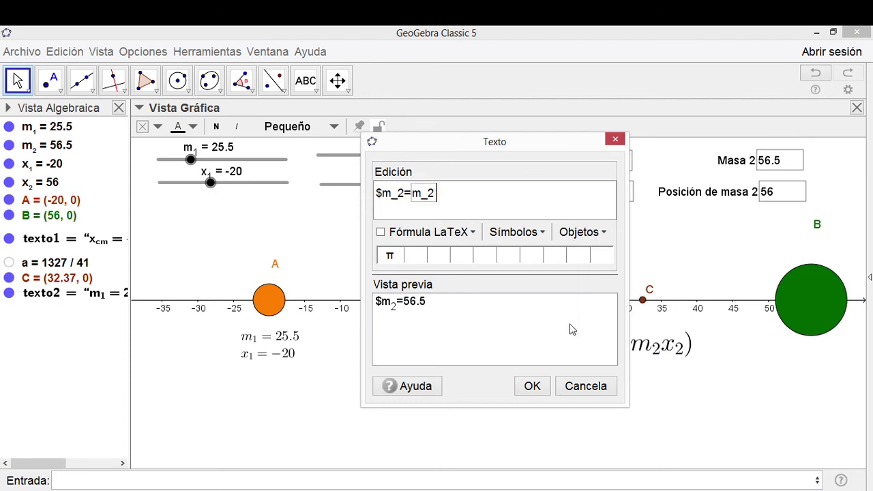
type("$")
left_click(380, 233)
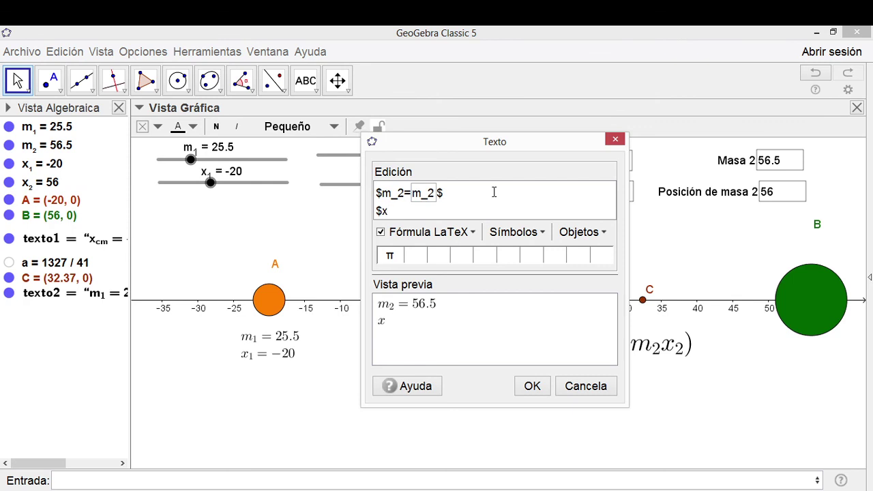
Step: Add a second line starting $x_2= followed by the linked object x_2, and confirm the text
type("2=")
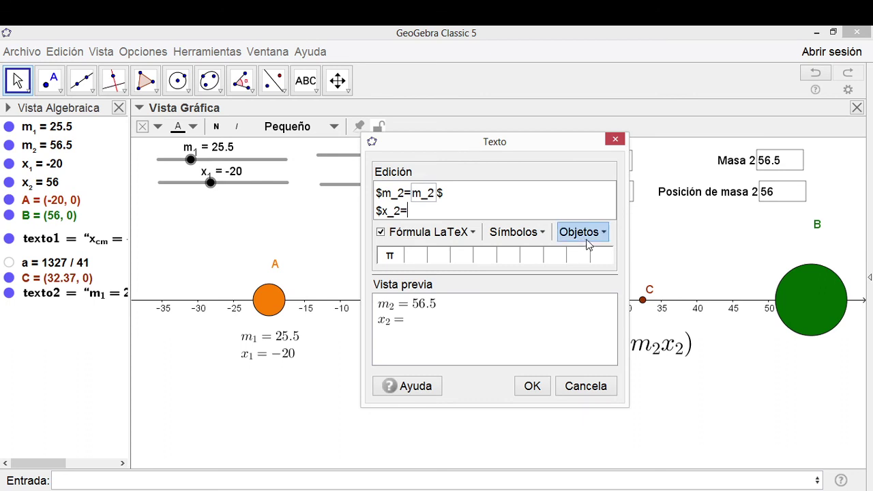
left_click(585, 237)
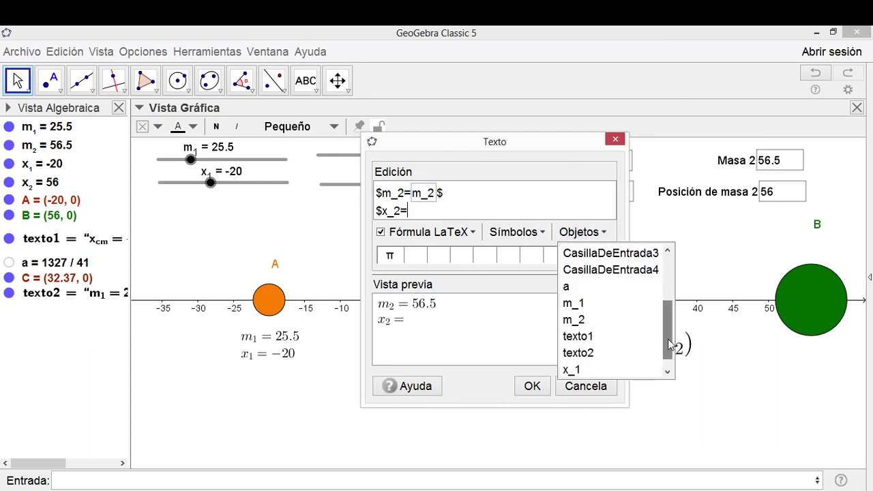
scroll(667, 341, "down", 1)
left_click(573, 371)
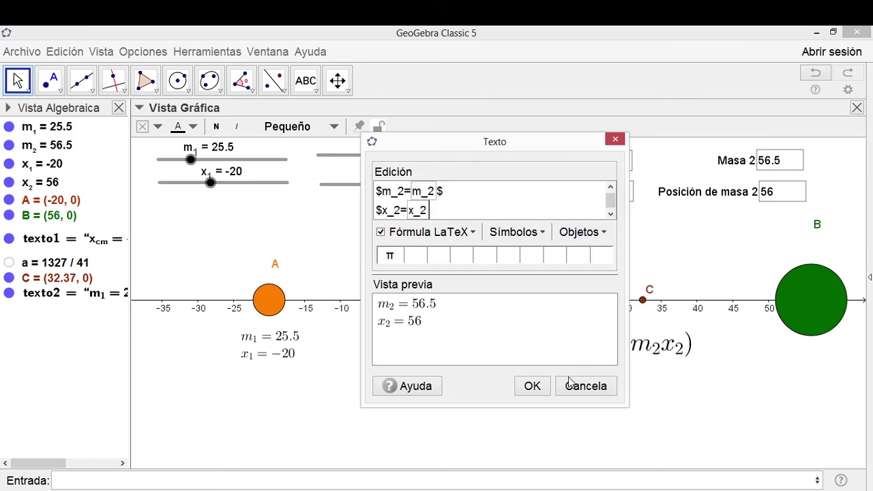
left_click(532, 386)
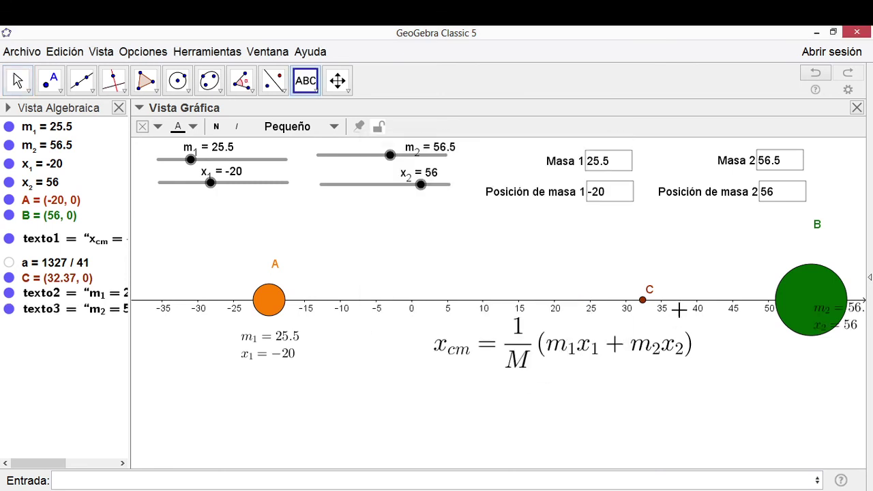
Step: Place the m_2 and x_2 text just beneath point B, and move the large center-of-mass formula farther below the axis
left_click(17, 80)
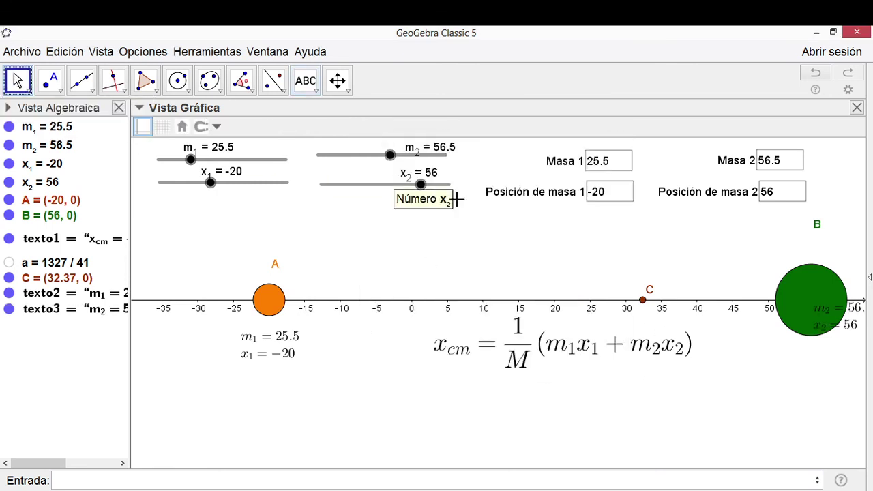
left_click_drag(849, 322, 828, 360)
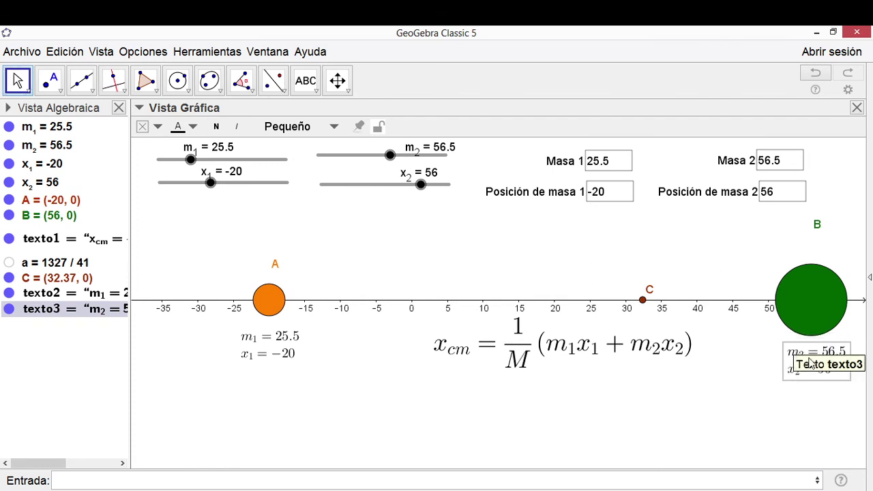
mouse_move(799, 368)
left_mouse_down()
mouse_move(742, 338)
mouse_move(764, 226)
mouse_move(839, 252)
mouse_move(777, 375)
mouse_move(821, 382)
mouse_move(804, 378)
left_mouse_up()
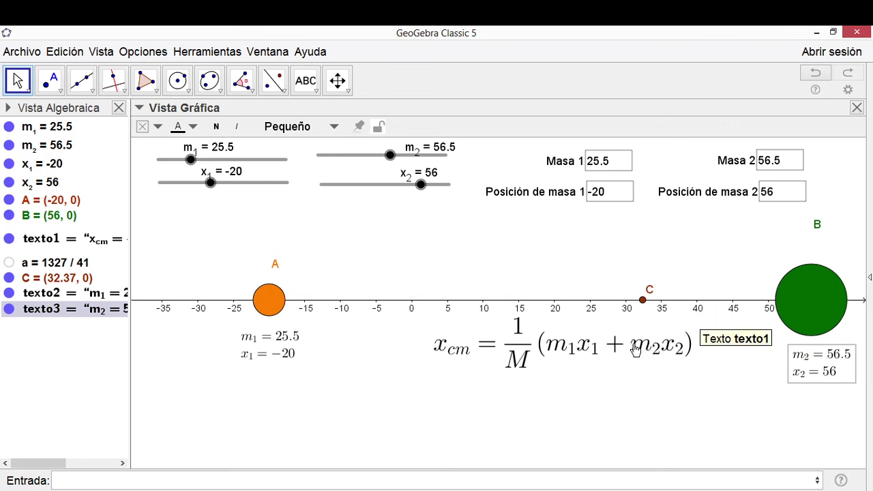
left_click_drag(632, 350, 624, 424)
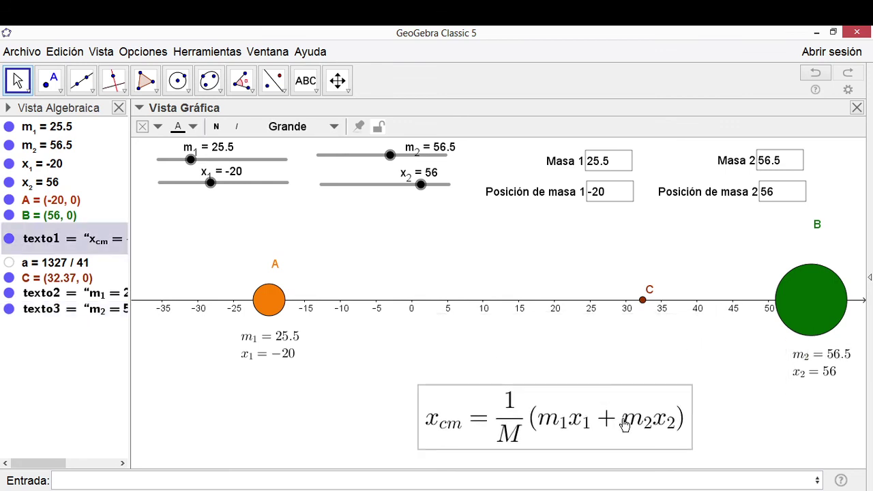
Step: Add a LaTeX text at point C reading x_c_m= followed by the linked object a, and place it beneath the point
right_click(643, 302)
left_click(305, 80)
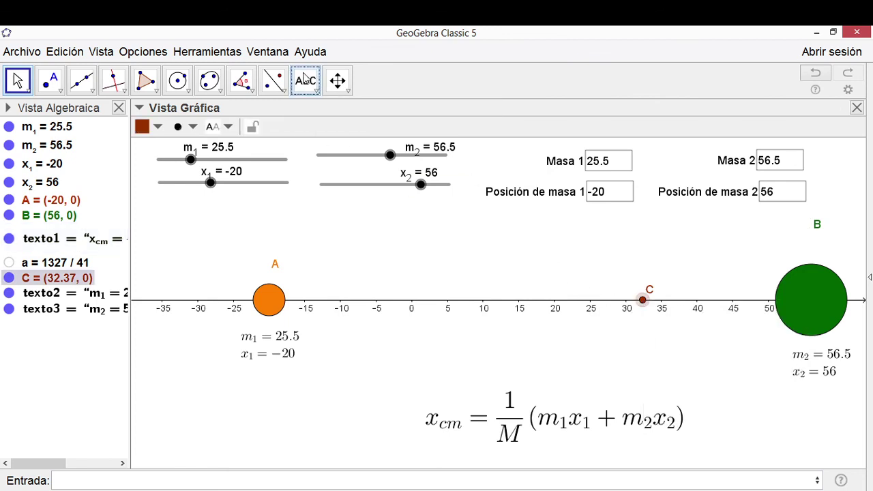
left_click(643, 304)
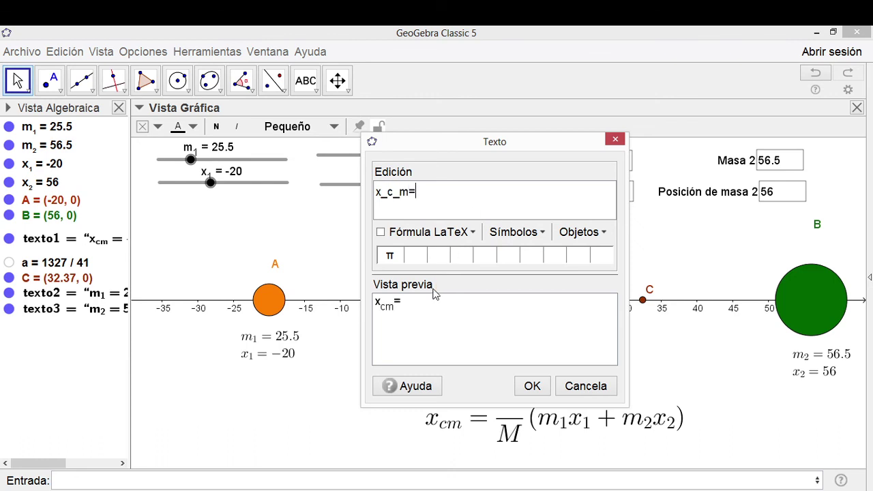
mouse_move(24, 268)
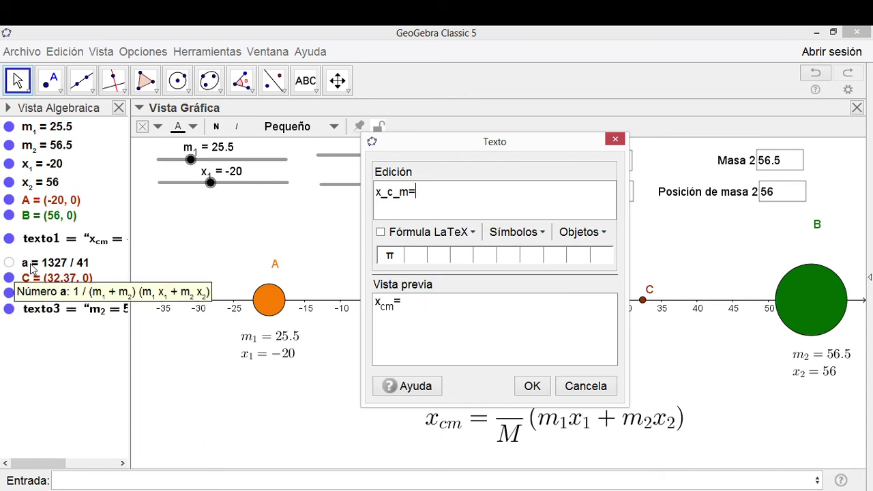
left_click(582, 233)
left_click(568, 270)
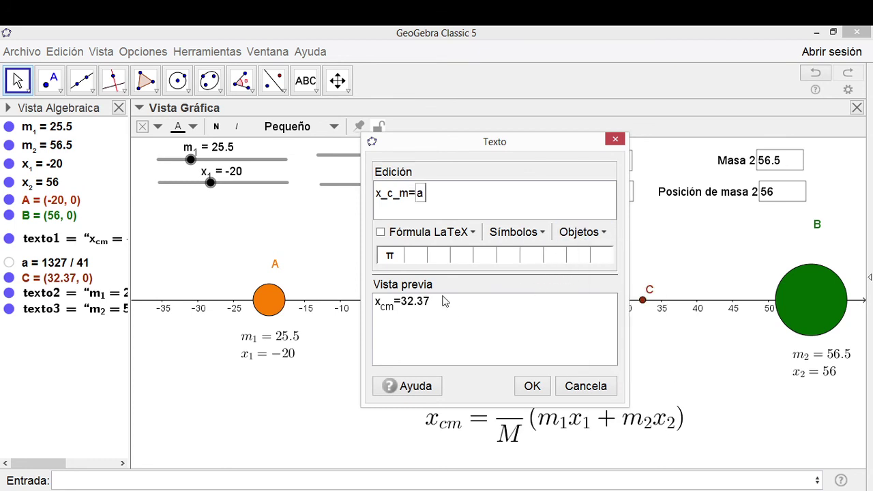
left_click(380, 232)
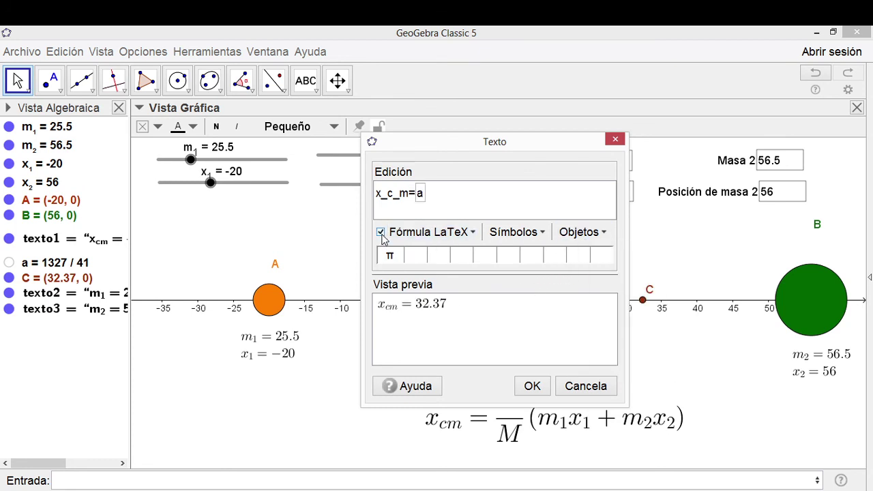
left_click(535, 386)
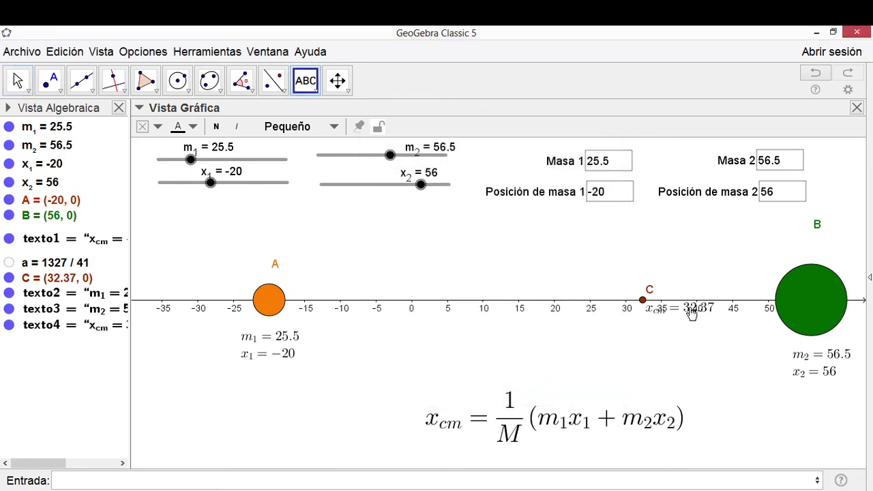
left_click_drag(691, 312, 662, 342)
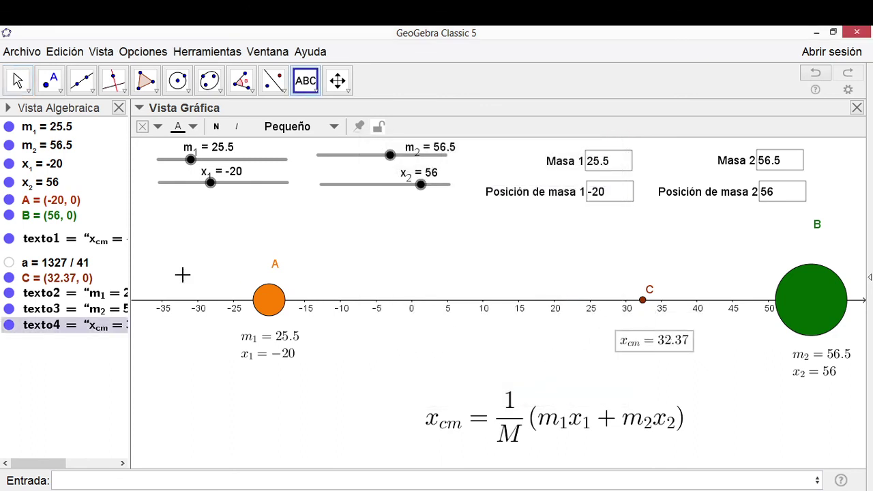
Step: Hide the name labels of points A, C and B
right_click(270, 304)
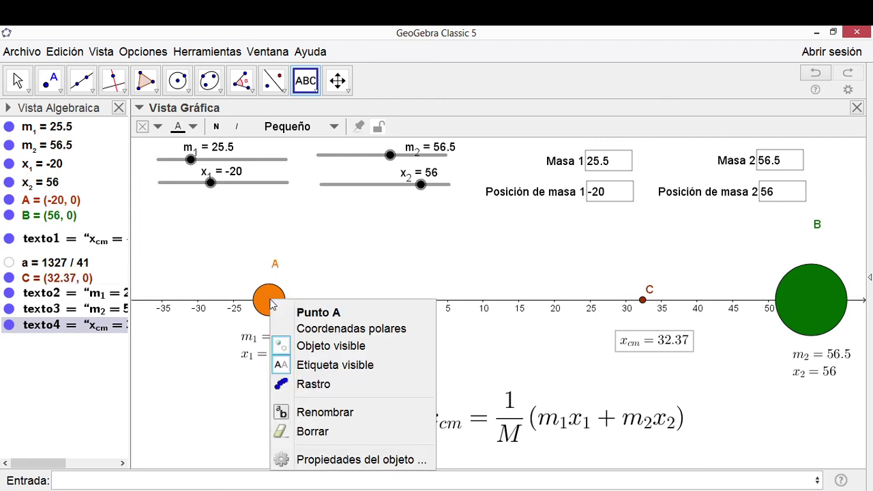
left_click(310, 365)
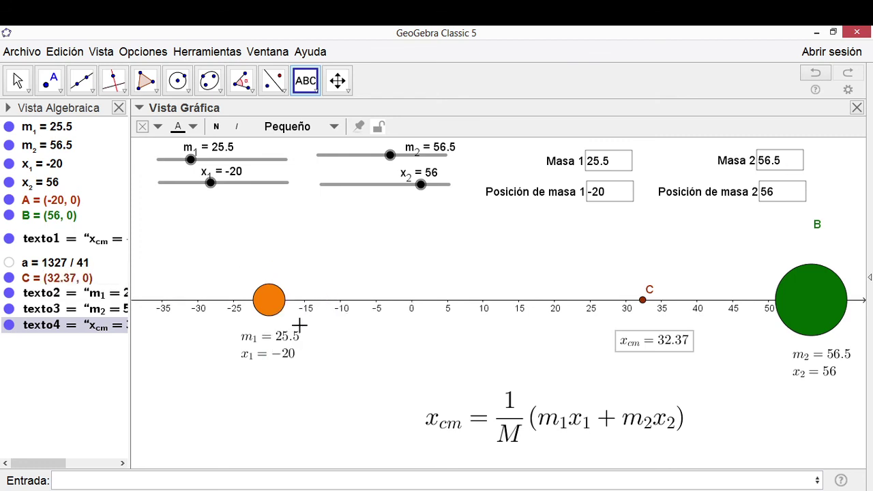
right_click(642, 303)
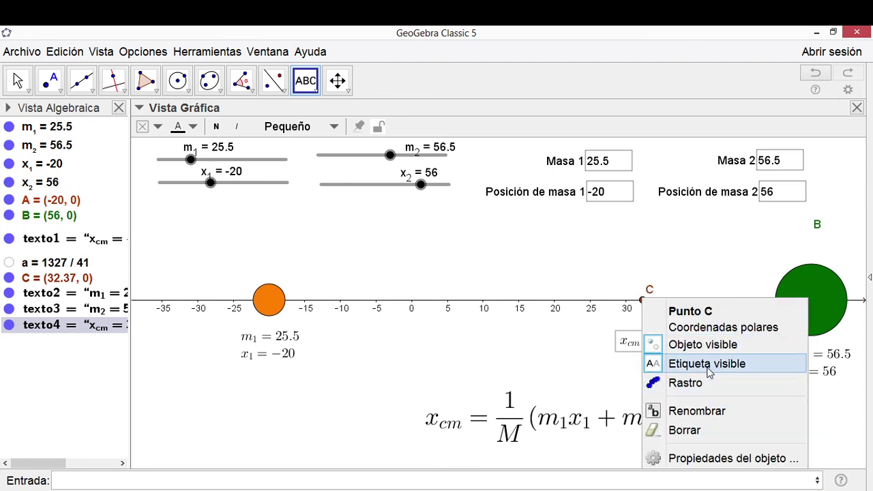
left_click(710, 366)
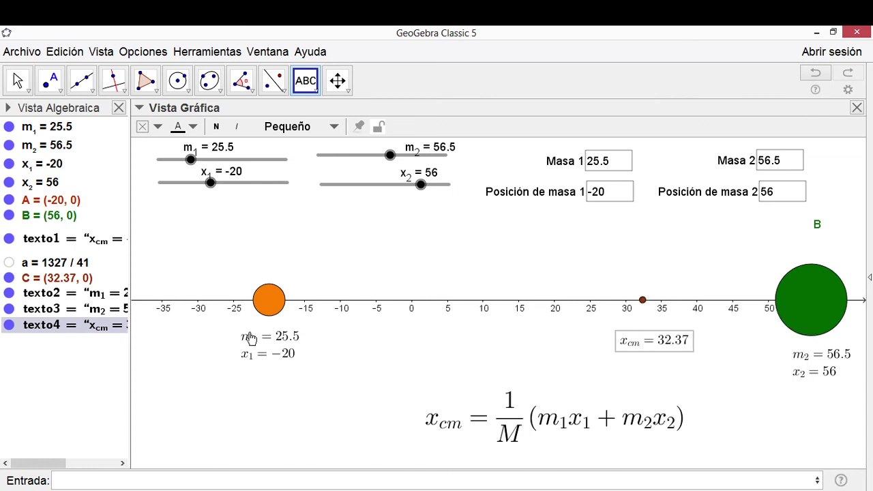
right_click(781, 313)
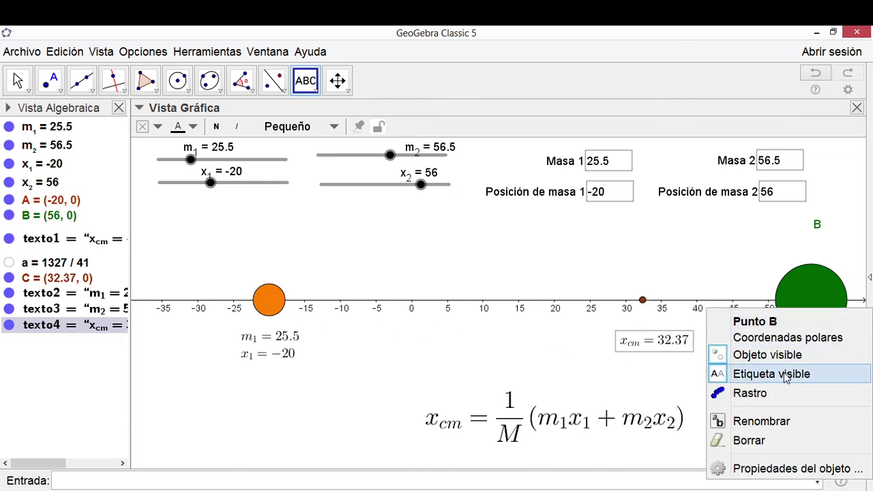
left_click(733, 374)
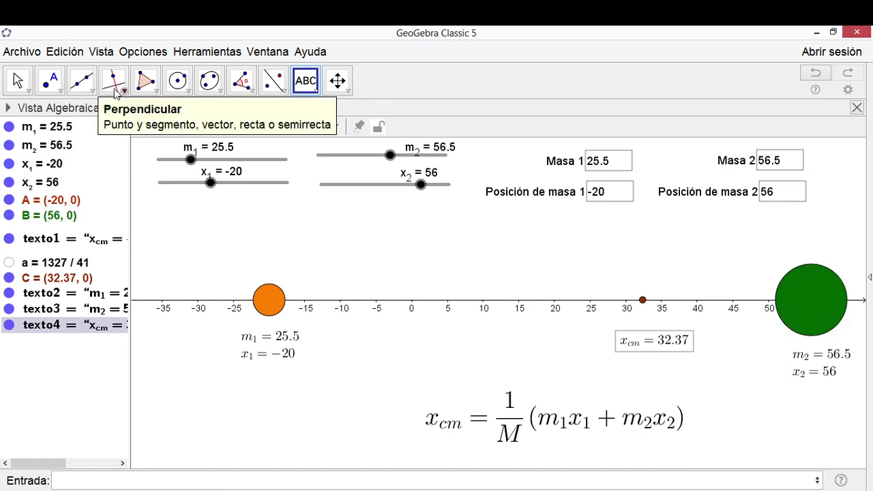
Step: Nudge the x_cm value text to center it under the center-of-mass point, and hide the large formula texto1
left_click(16, 79)
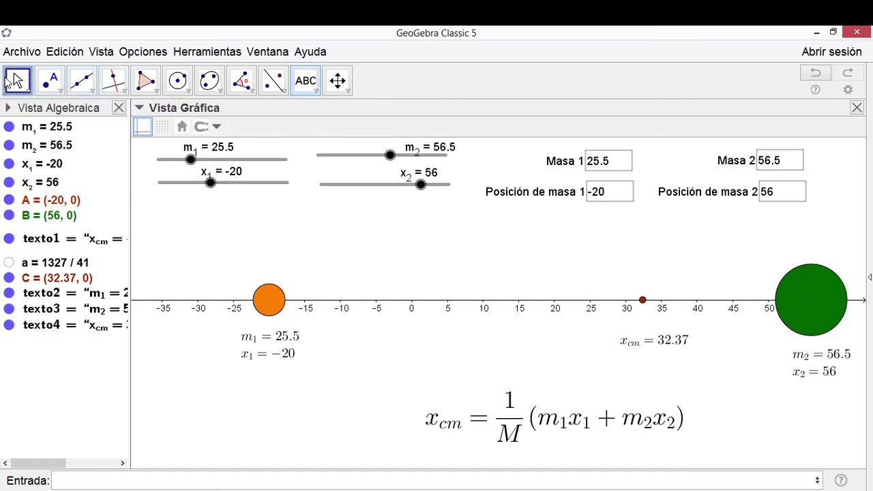
left_click(639, 342)
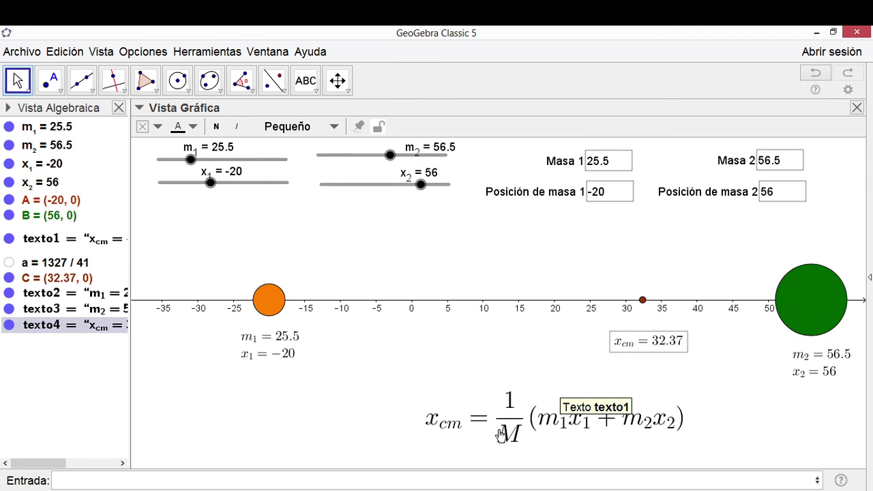
left_click(12, 326)
left_click(12, 325)
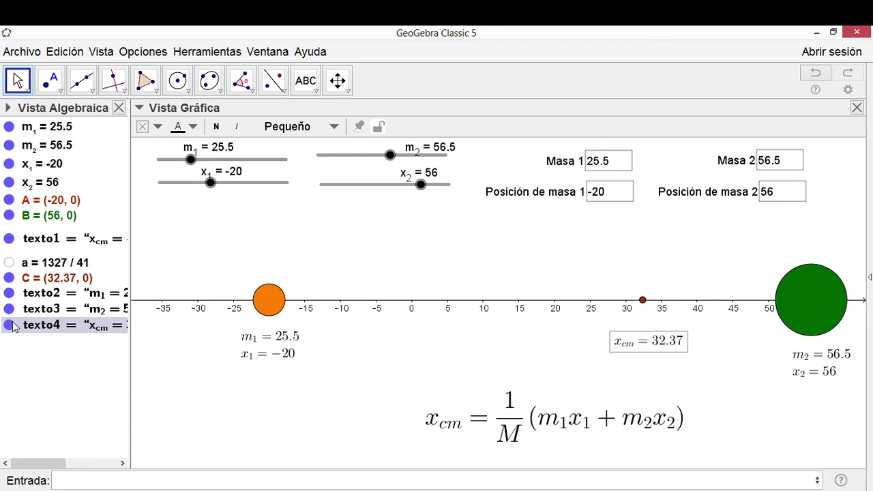
left_click(10, 240)
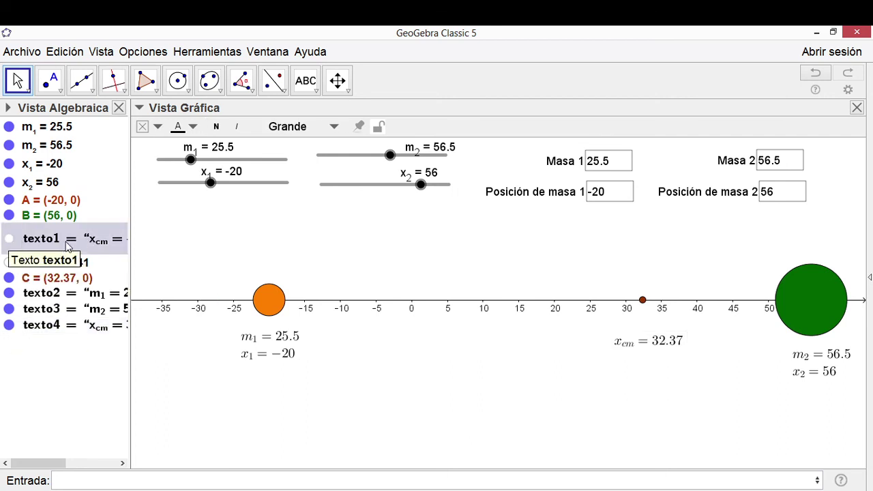
Step: Show the large center-of-mass formula texto1 in the graphics view
left_click(10, 240)
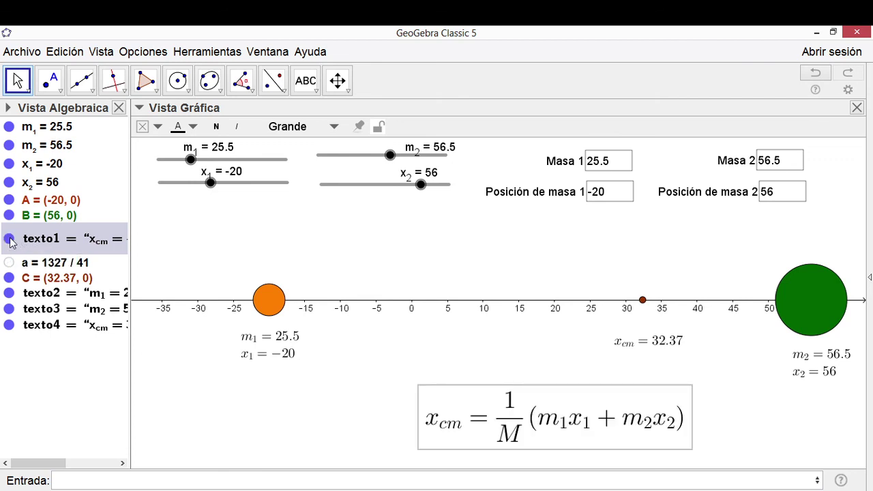
left_click(10, 240)
left_click(9, 240)
Step: Hide the m_1, m_2, x_1 and x_2 sliders, leaving the input boxes in view
left_click(9, 126)
left_click(9, 145)
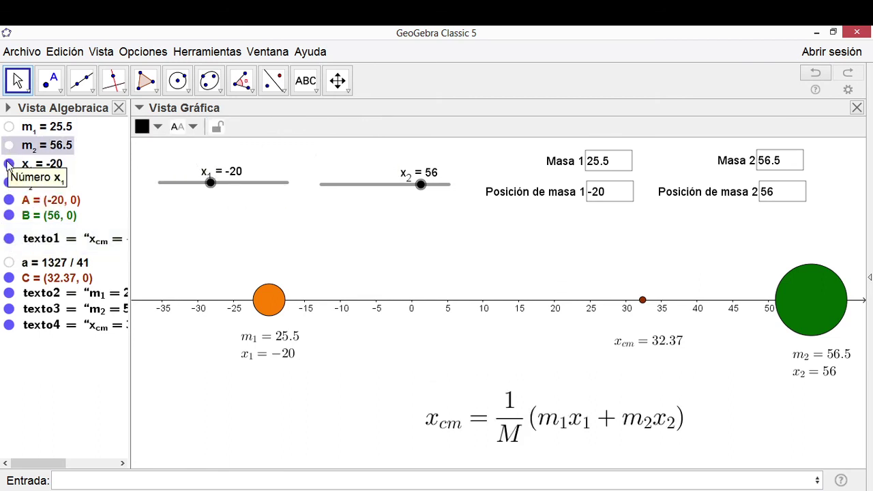
left_click(8, 164)
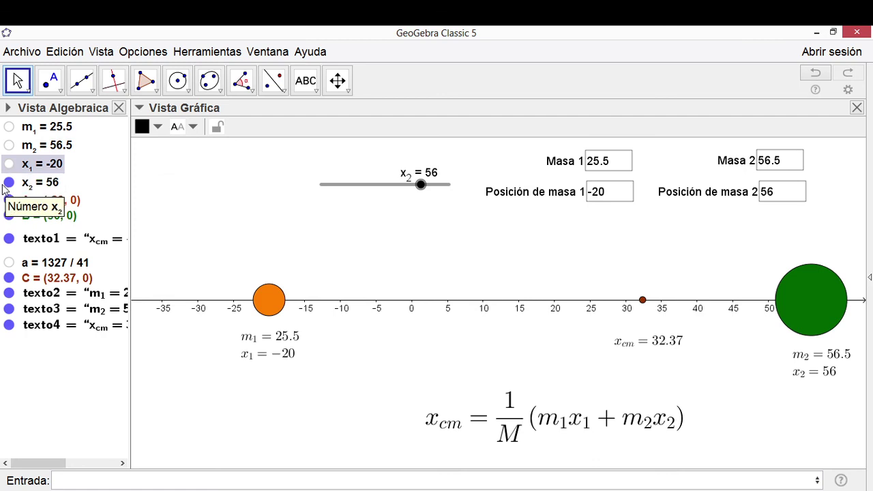
left_click(9, 183)
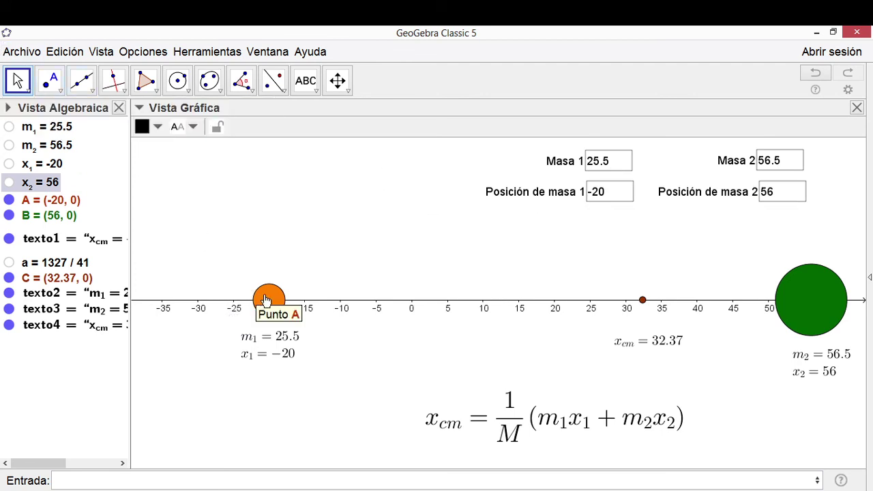
Step: Test the applet by moving point A along the axis to about x = -13.82 and setting Masa 1 to 12.6
left_click_drag(269, 301, 315, 310)
left_click(611, 163)
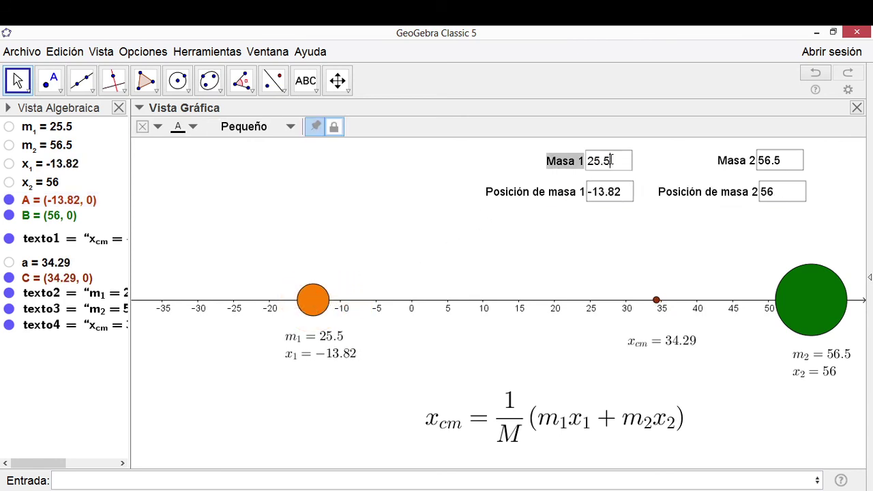
left_click_drag(611, 162, 589, 159)
type("12")
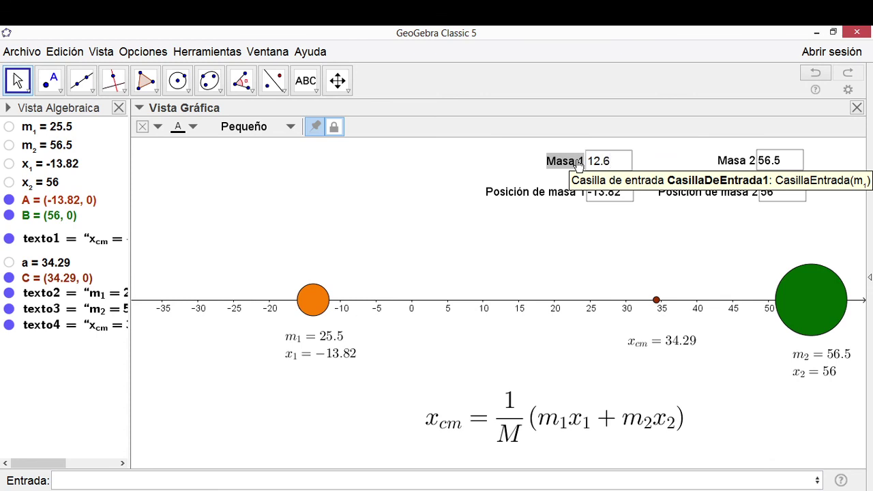
type(".6")
key("Return")
Step: Set Masa 1 to 34 and move point B along the axis to about x = 32.23
left_click_drag(617, 161, 580, 172)
type("34")
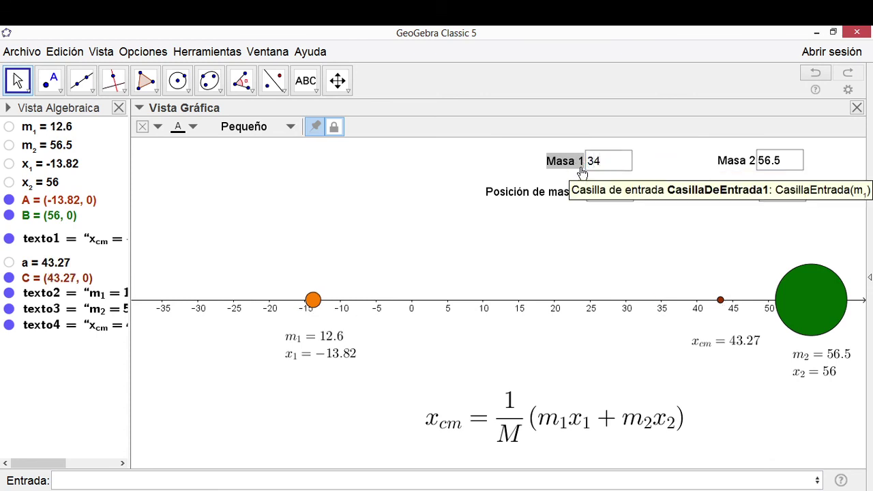
key("Return")
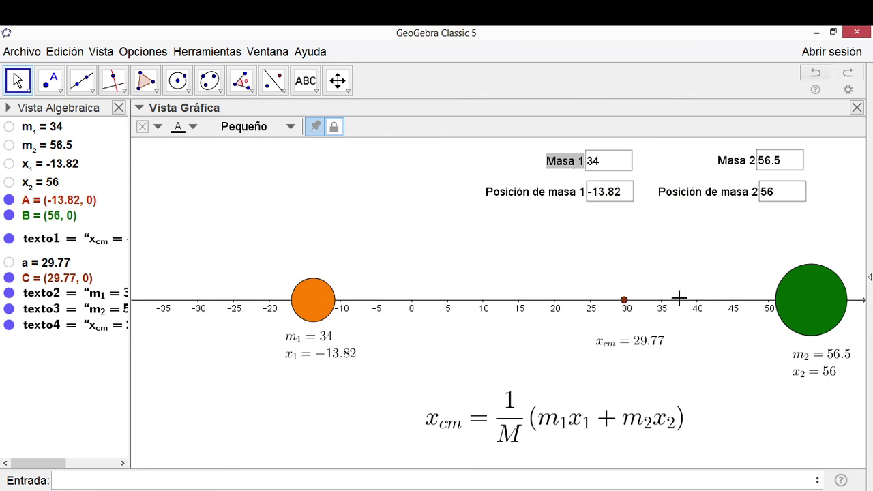
left_click_drag(793, 304, 644, 314)
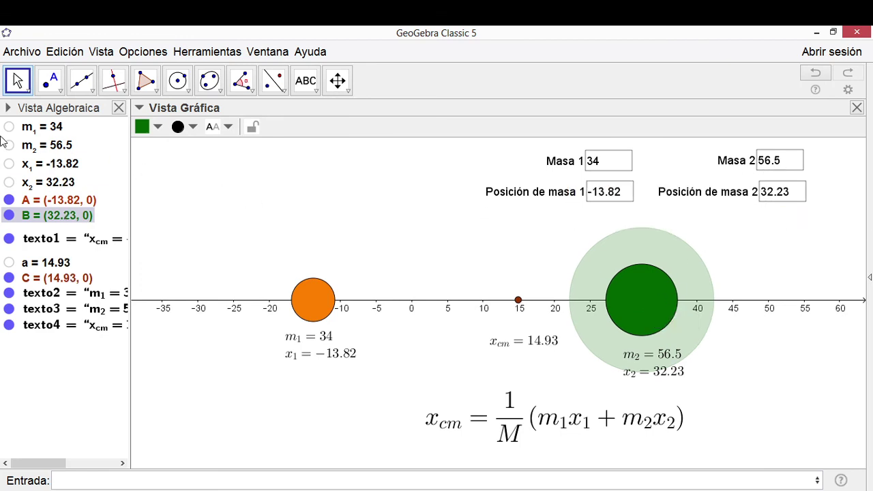
Step: Show the m_1 and m_2 sliders and adjust them to 36 and 70.5
left_click(9, 145)
left_click(9, 127)
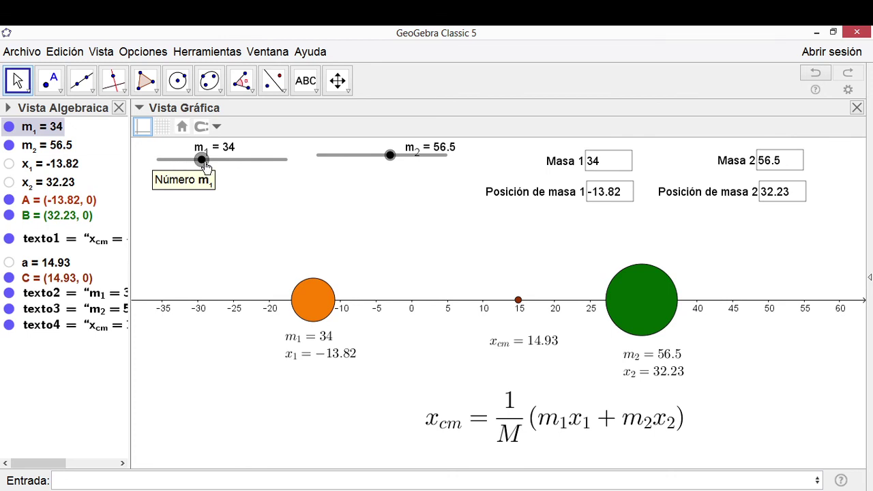
mouse_move(203, 164)
left_mouse_down()
mouse_move(179, 171)
mouse_move(204, 171)
left_mouse_up()
left_click_drag(388, 161, 409, 158)
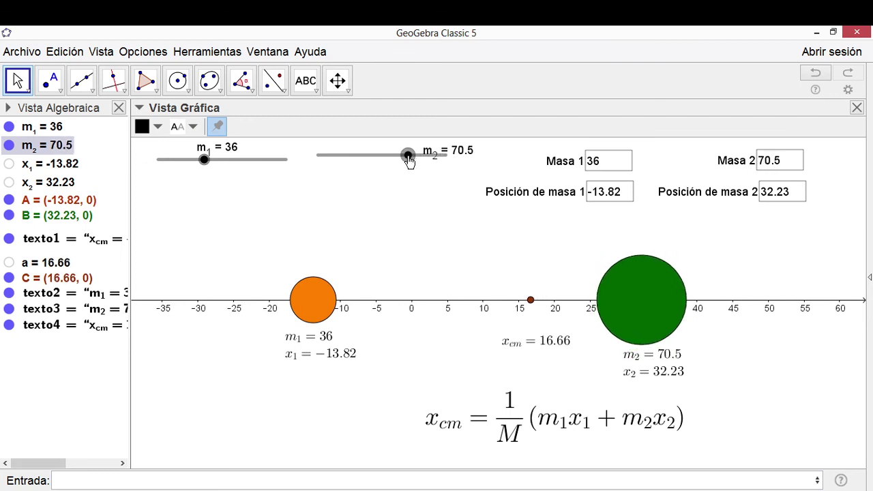
Step: Show the x_1 and x_2 sliders and set the x_1 slider to -19
left_click(8, 164)
left_click(8, 182)
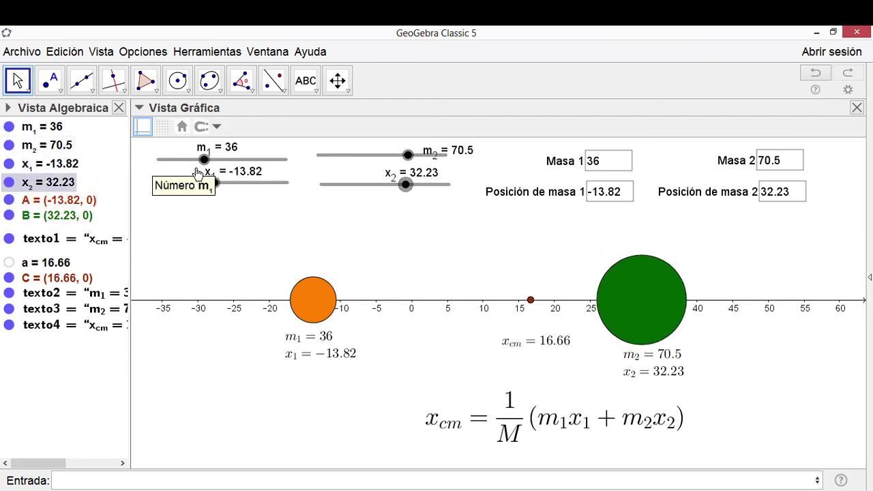
mouse_move(214, 183)
left_mouse_down()
mouse_move(193, 191)
mouse_move(209, 193)
mouse_move(213, 184)
left_mouse_up()
Step: Move the x_2 label beneath its slider, and adjust the position sliders to x_2 = 34 and x_1 = -27
left_click_drag(408, 185, 365, 227)
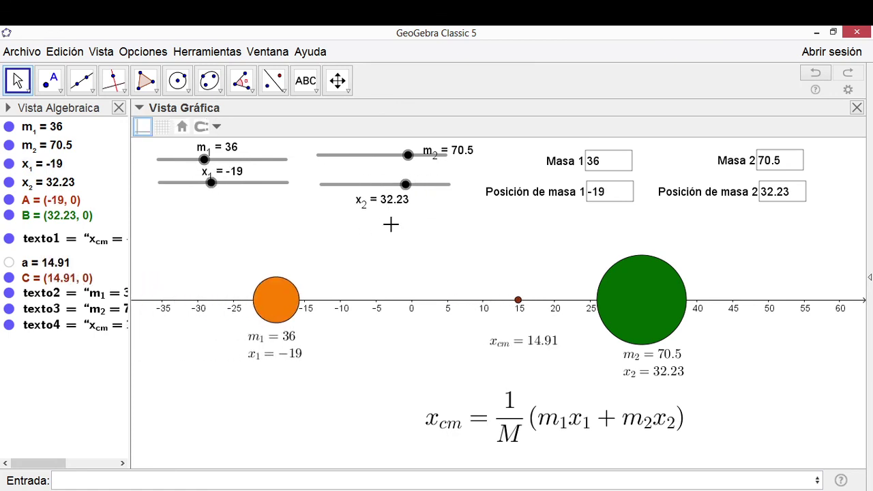
mouse_move(406, 185)
left_mouse_down()
mouse_move(381, 192)
mouse_move(409, 193)
left_mouse_up()
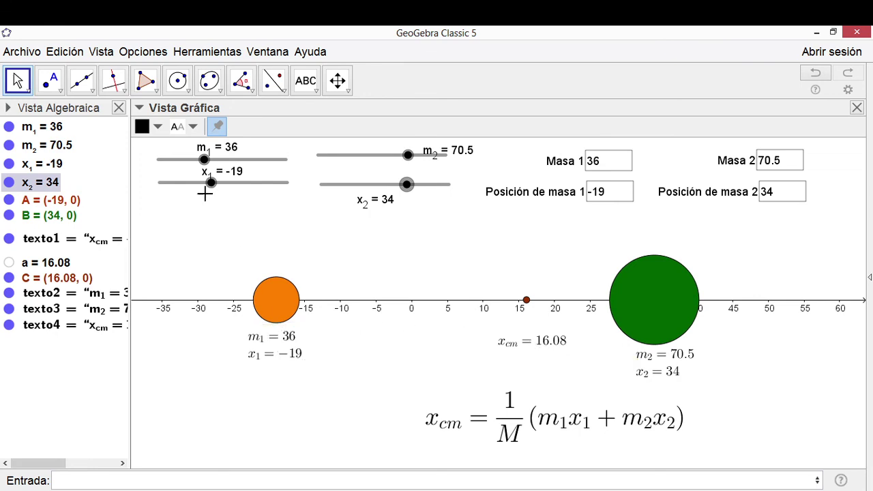
left_click_drag(209, 185, 206, 193)
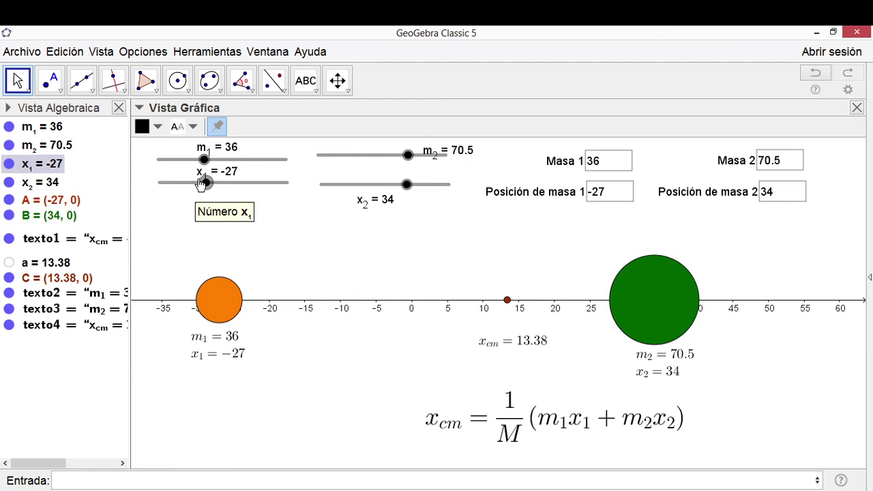